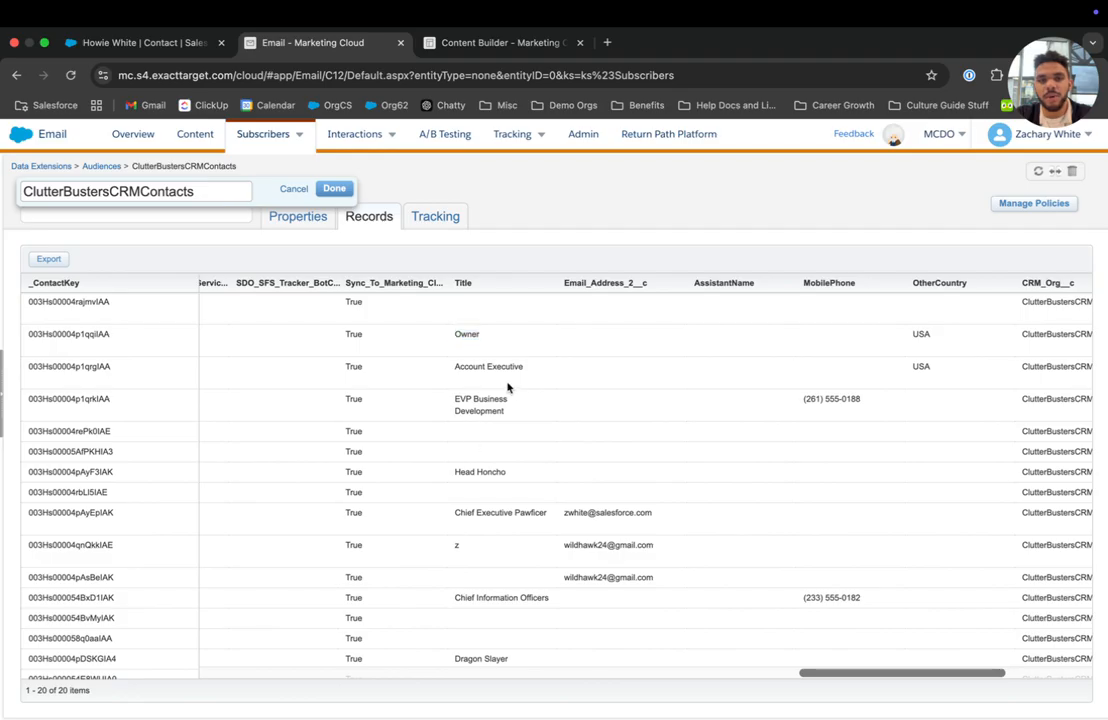
# Keep the ClutterBustersCRMContacts name unchanged and scroll through its 20 contact records.
pyautogui.click(300, 189)
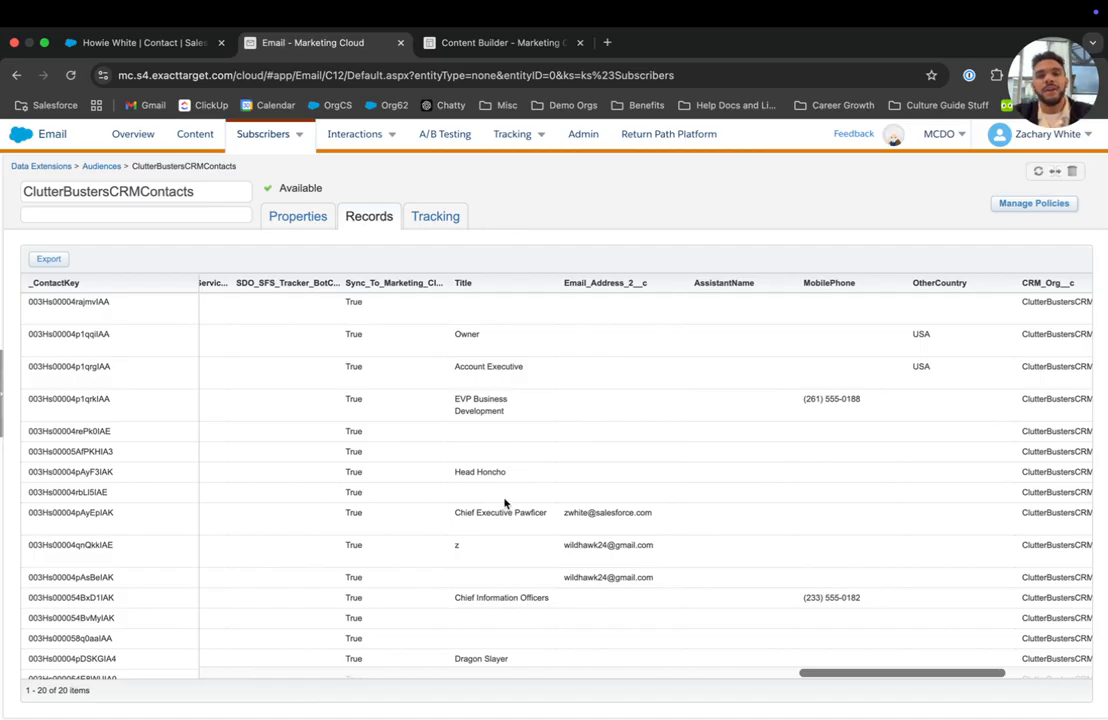
pyautogui.hscroll(5, 506, 422)
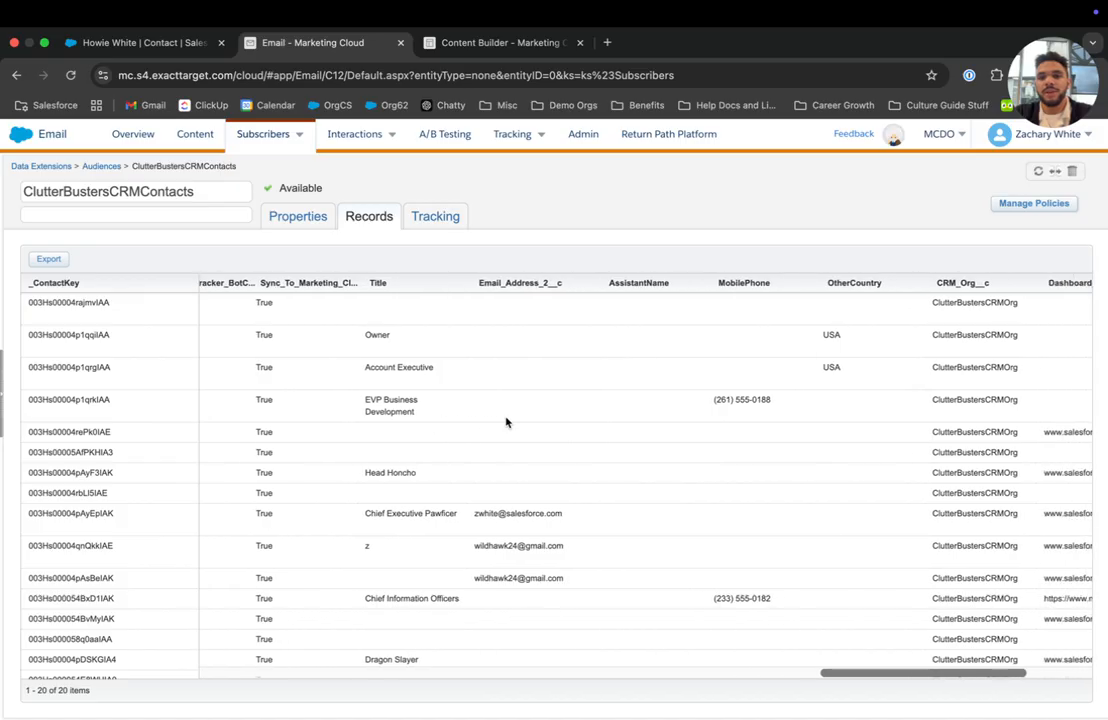
pyautogui.hscroll(-5, 506, 422)
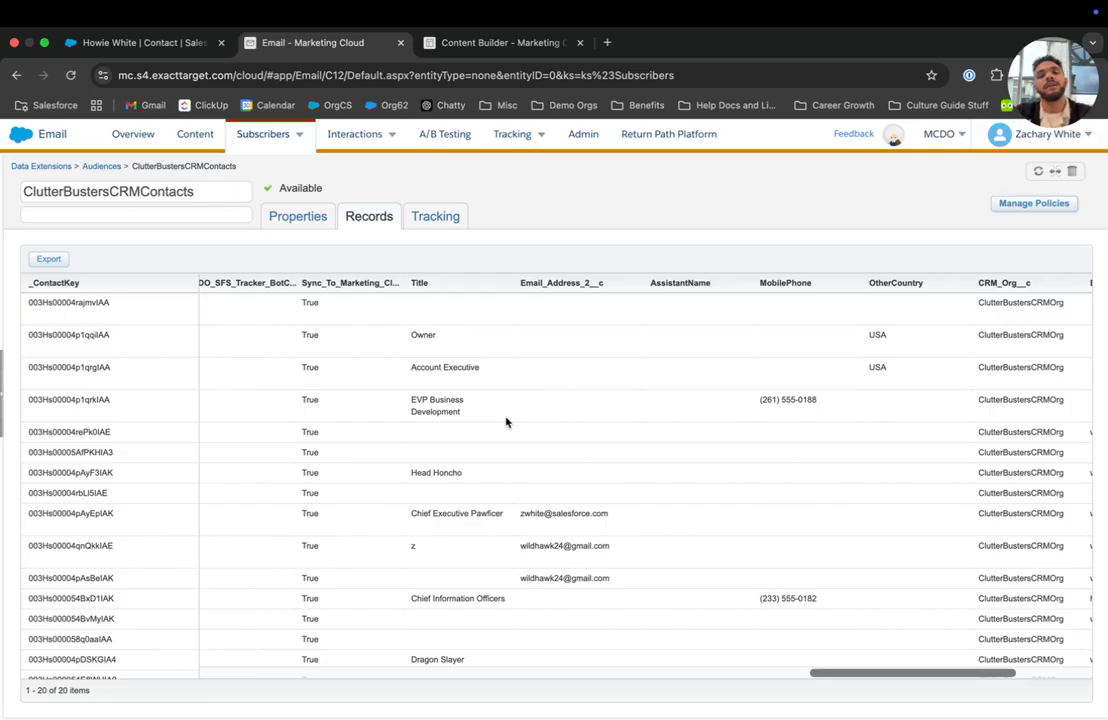
pyautogui.scroll(-2, 506, 422)
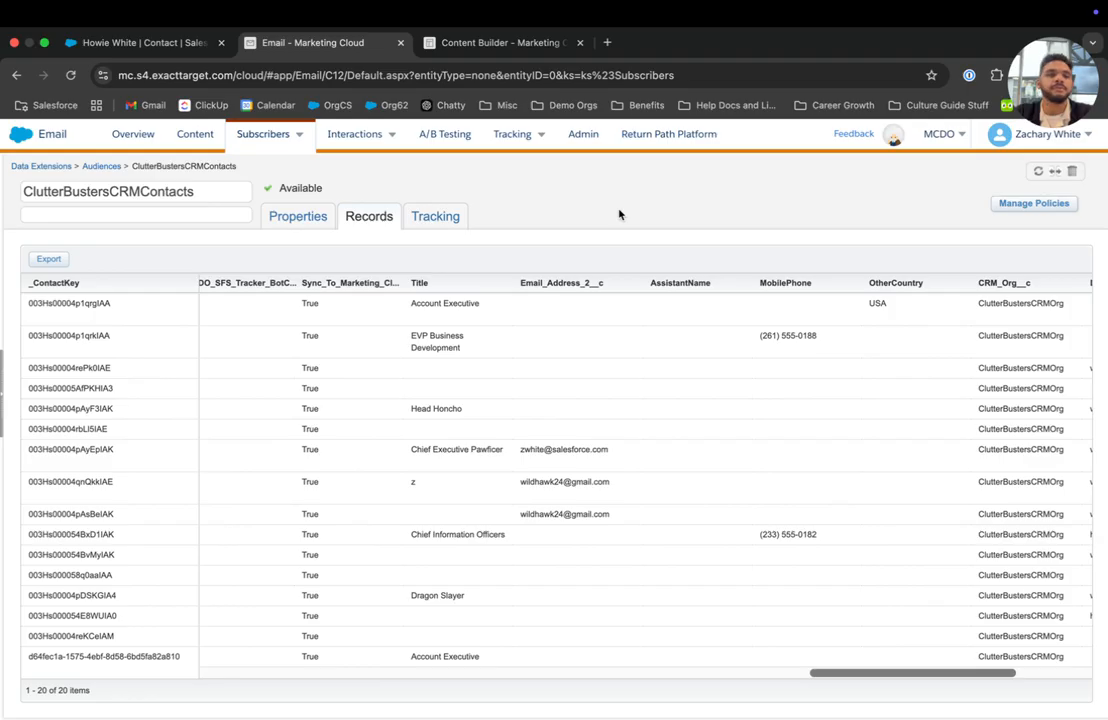
# Start a new Content Builder email message from the Hero 1 Column template.
pyautogui.click(487, 74)
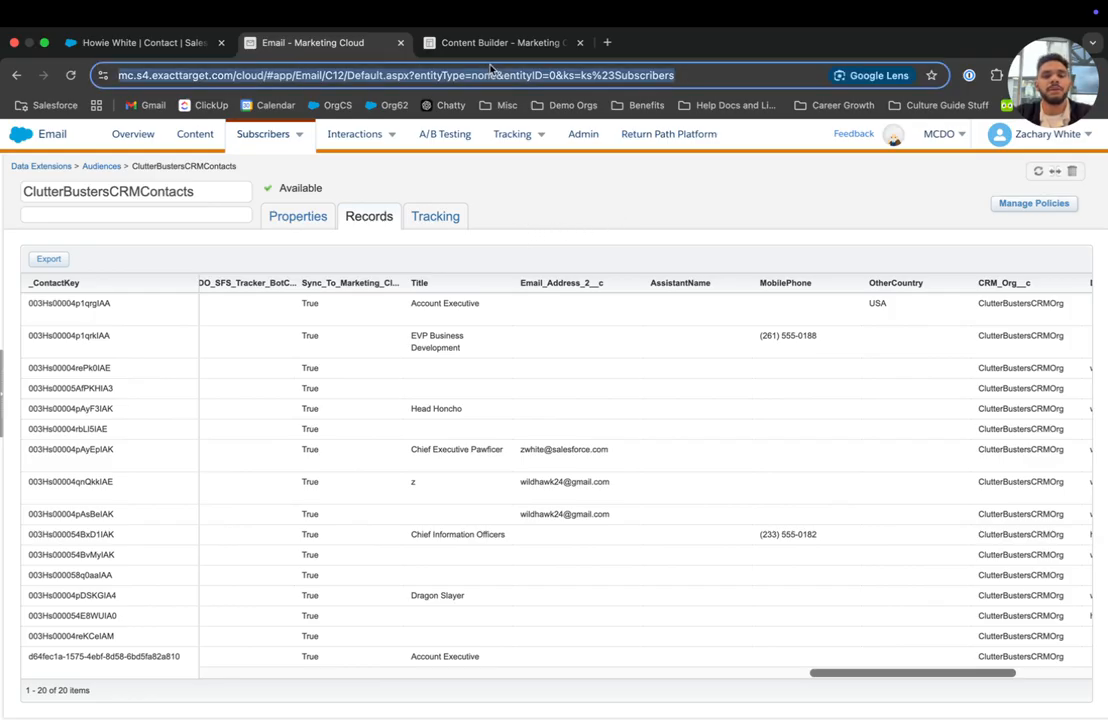
pyautogui.click(484, 50)
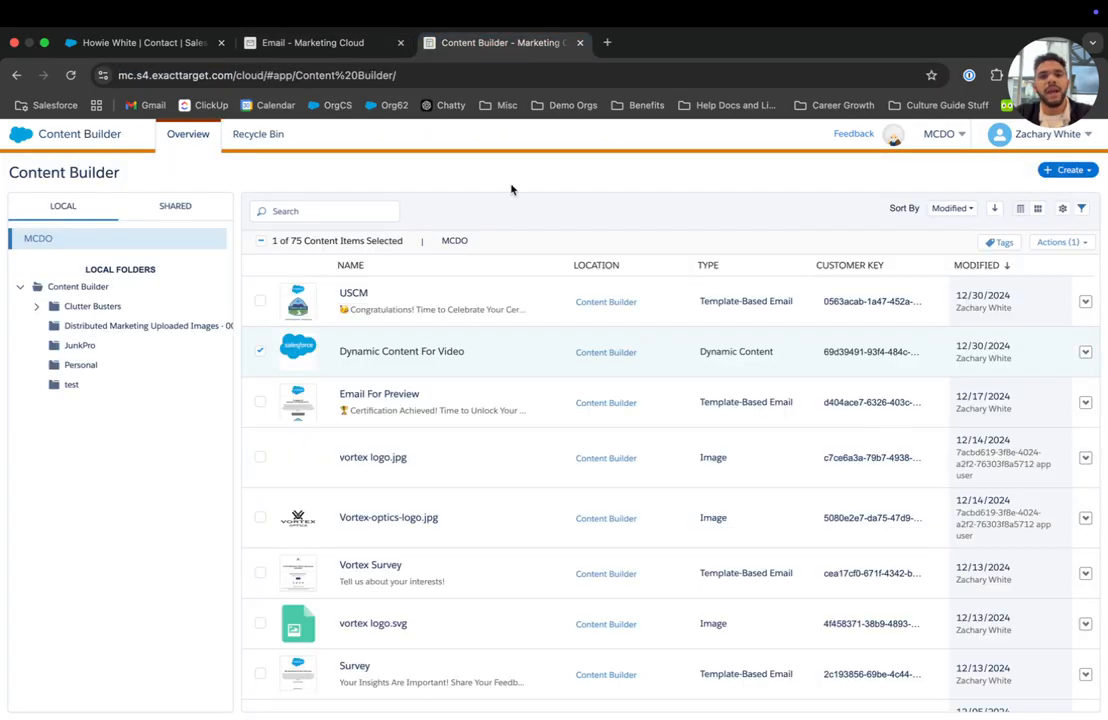
pyautogui.click(1068, 170)
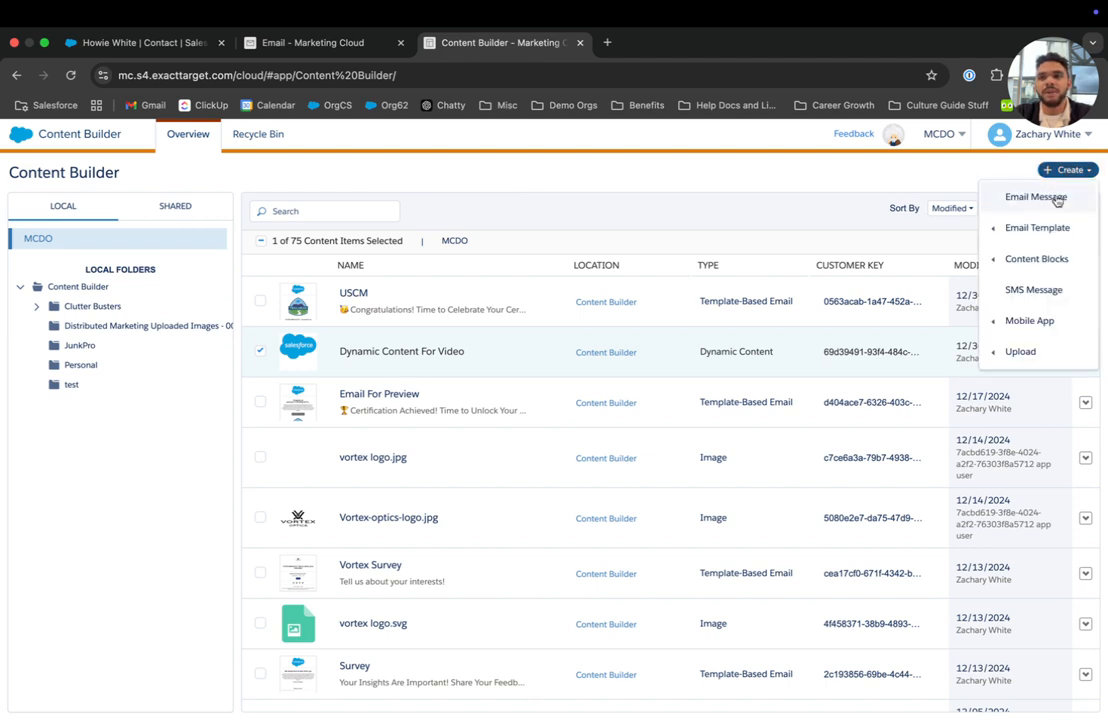
pyautogui.click(1052, 199)
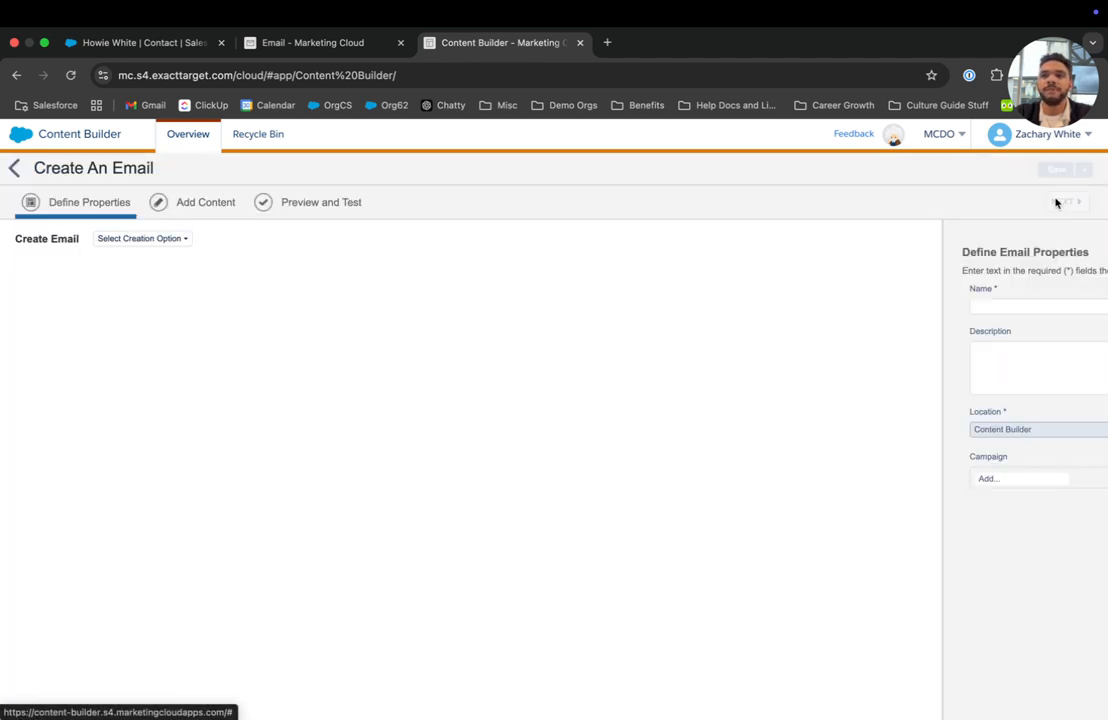
pyautogui.click(151, 241)
pyautogui.click(140, 275)
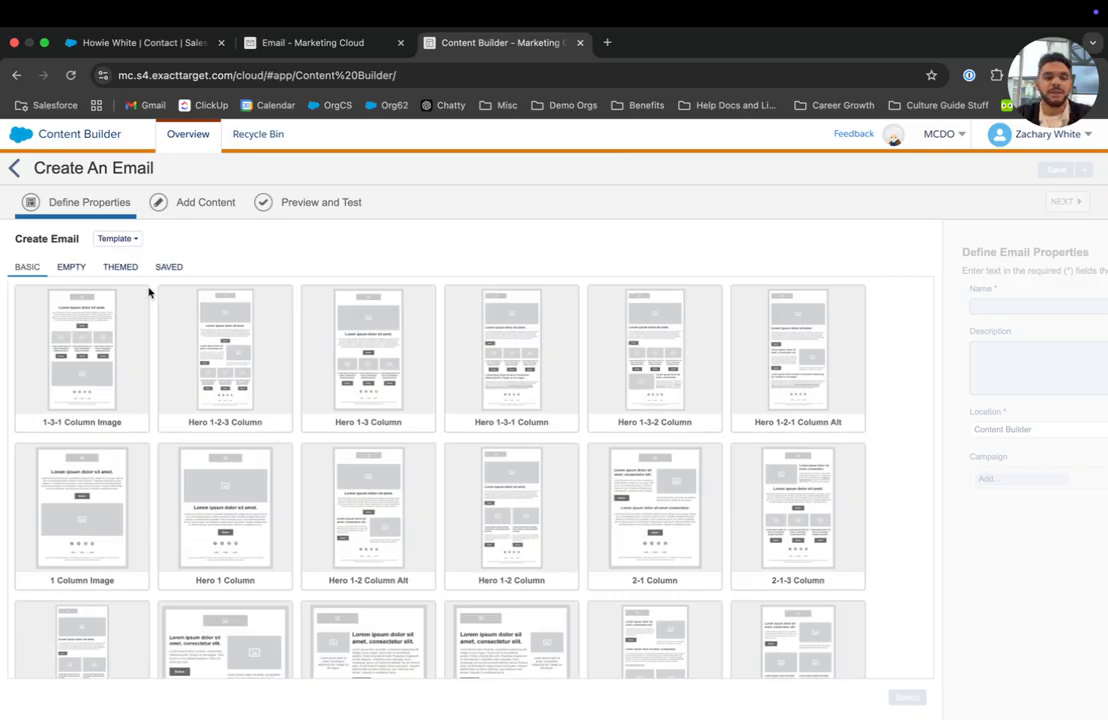
pyautogui.click(230, 425)
pyautogui.scroll(-3, 232, 438)
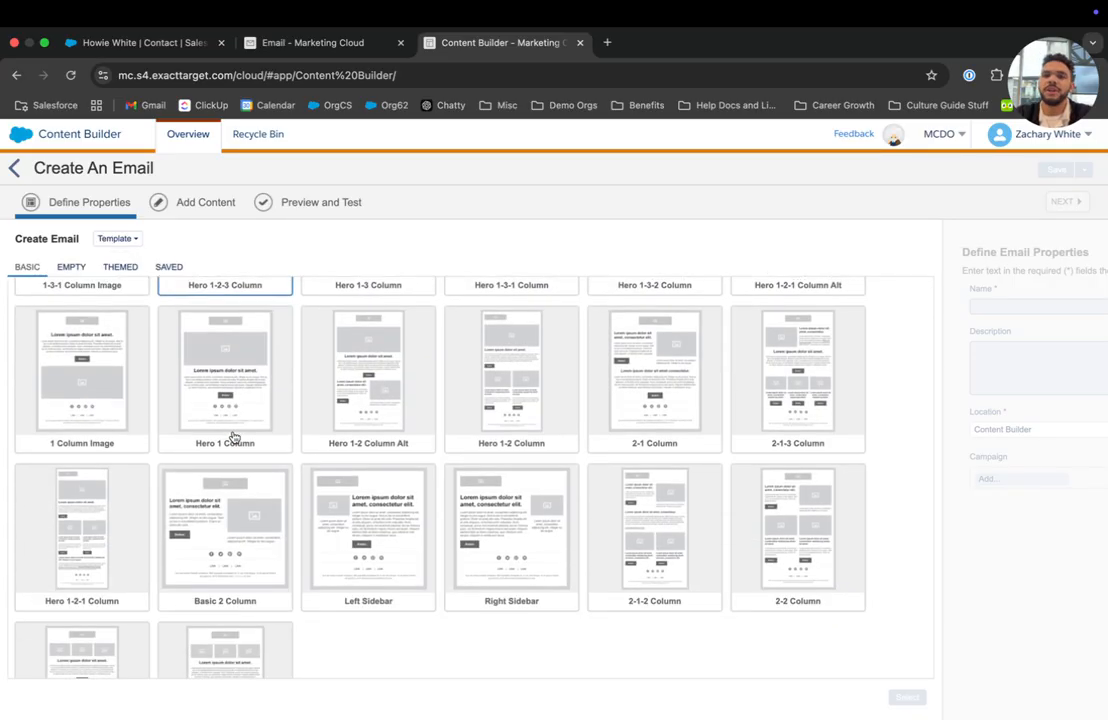
pyautogui.scroll(3, 517, 555)
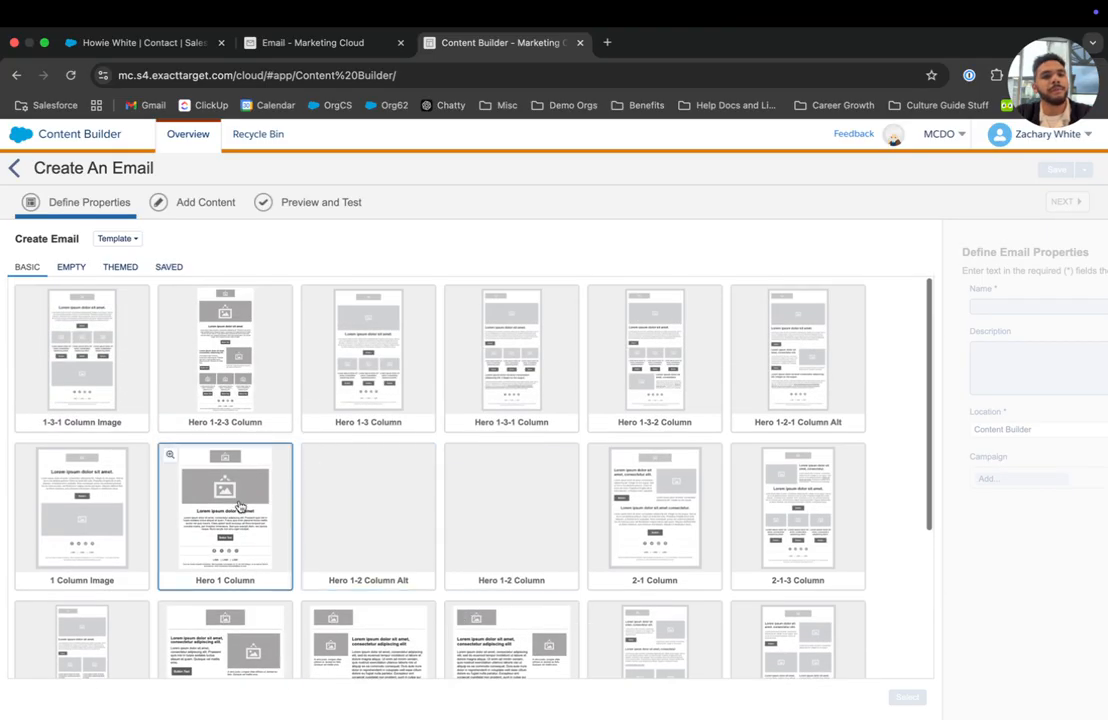
pyautogui.click(240, 507)
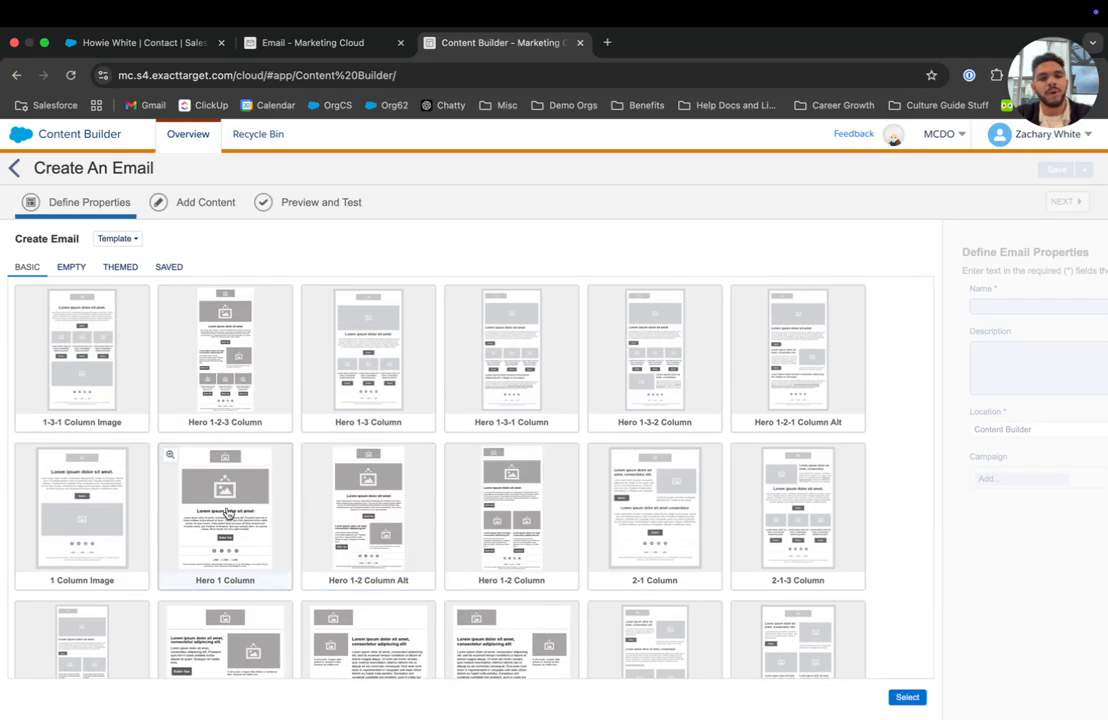
pyautogui.click(907, 697)
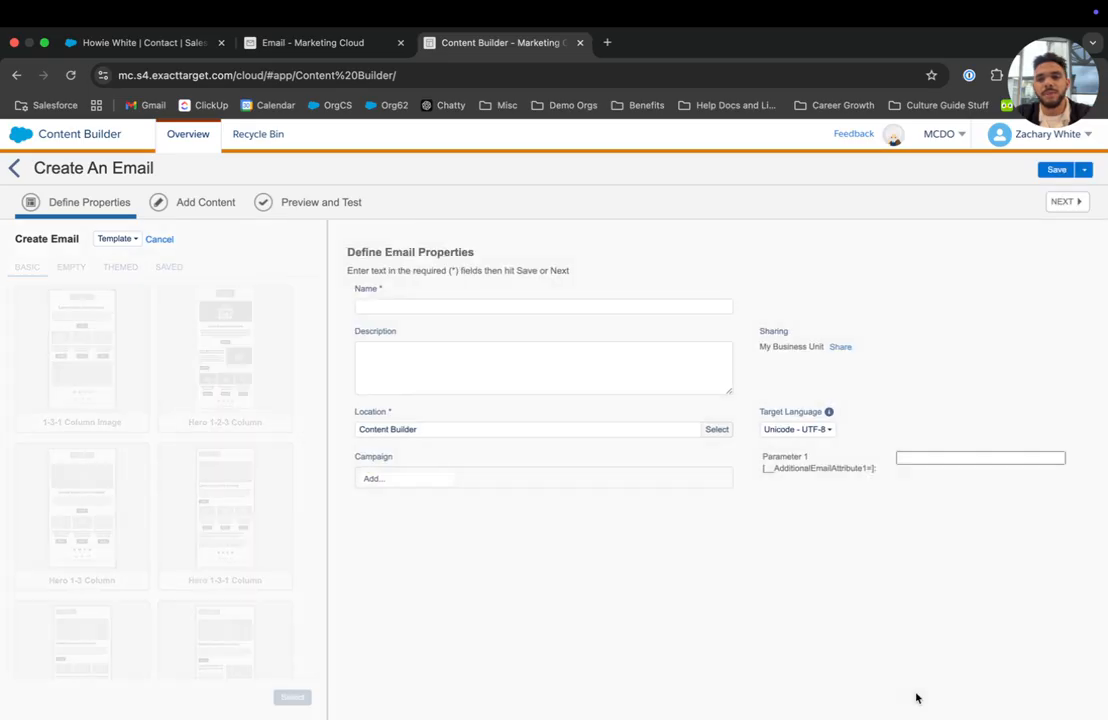
# Name the email 'Test For Video template' and leave it without a campaign.
pyautogui.click(476, 306)
pyautogui.write('Te')
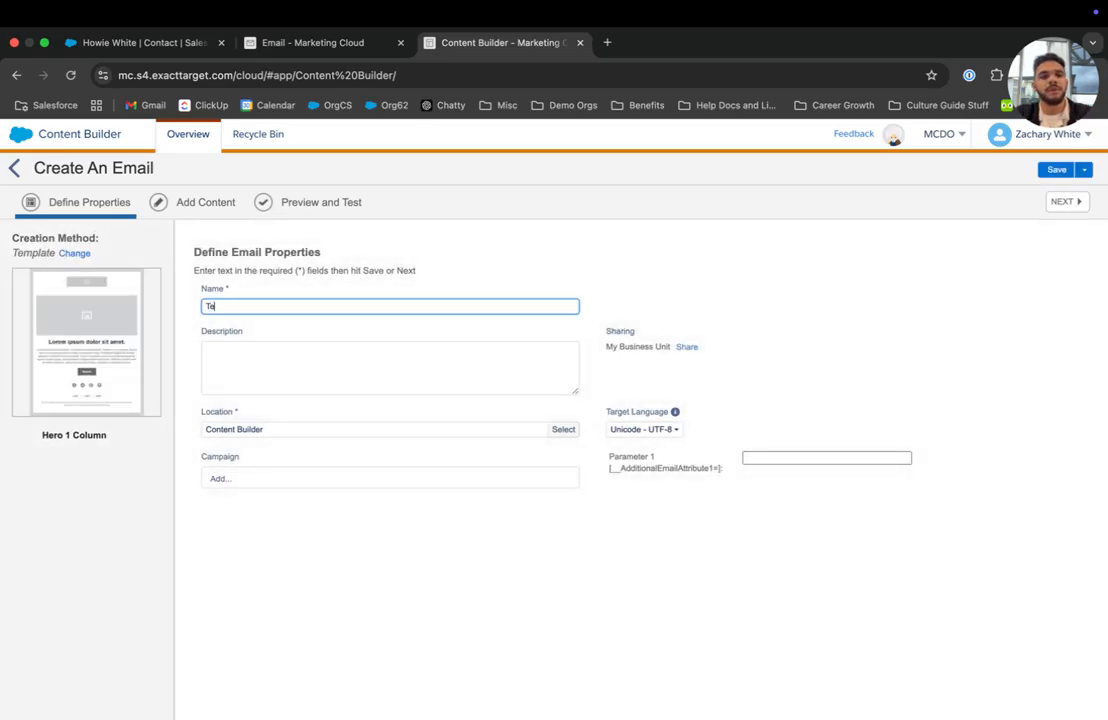
pyautogui.write('st For Video template')
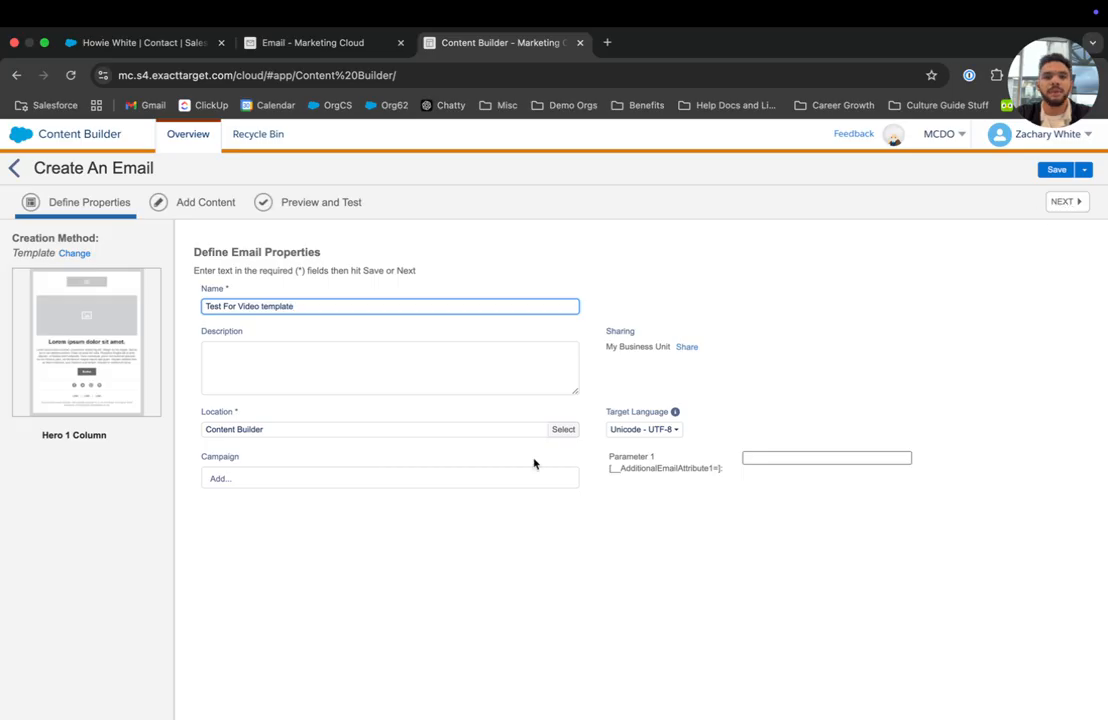
pyautogui.click(397, 476)
pyautogui.click(220, 480)
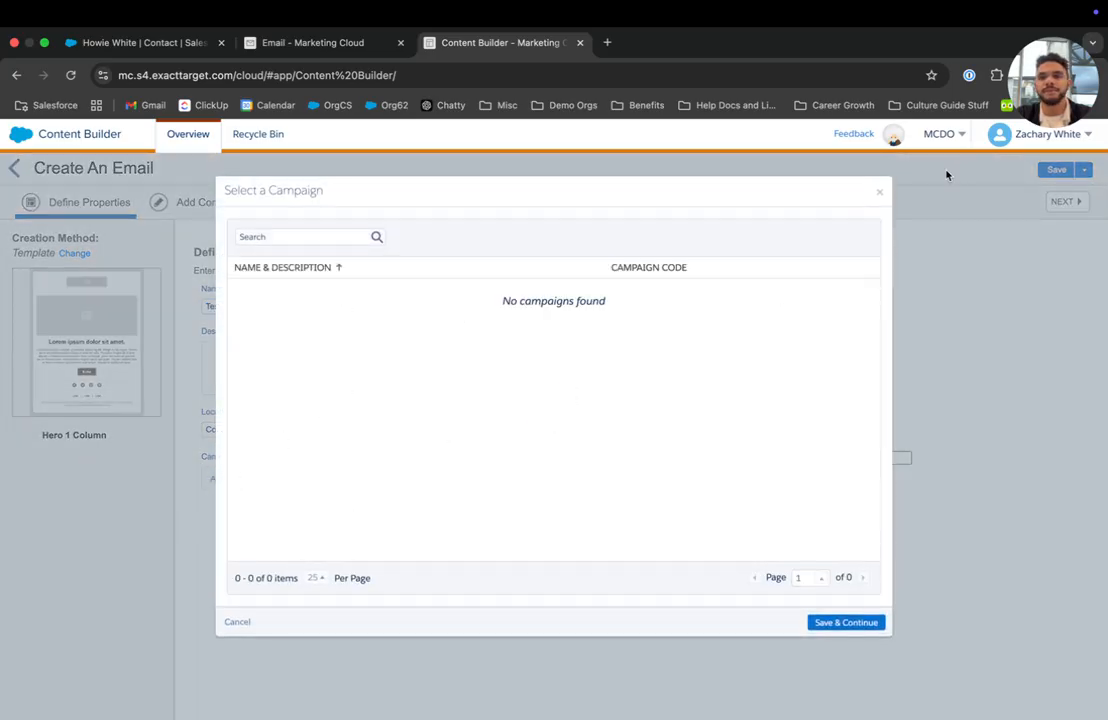
pyautogui.click(879, 192)
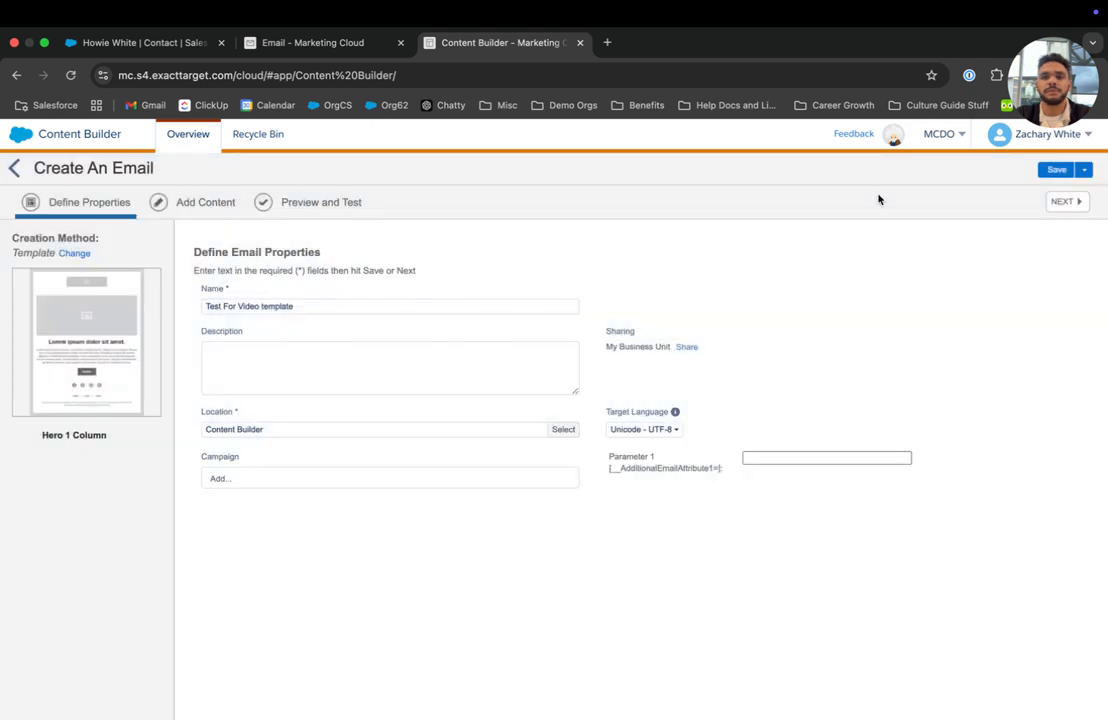
# Save the email properties and replace the header image with Salesforce.com_logo.svg.png.
pyautogui.click(1063, 202)
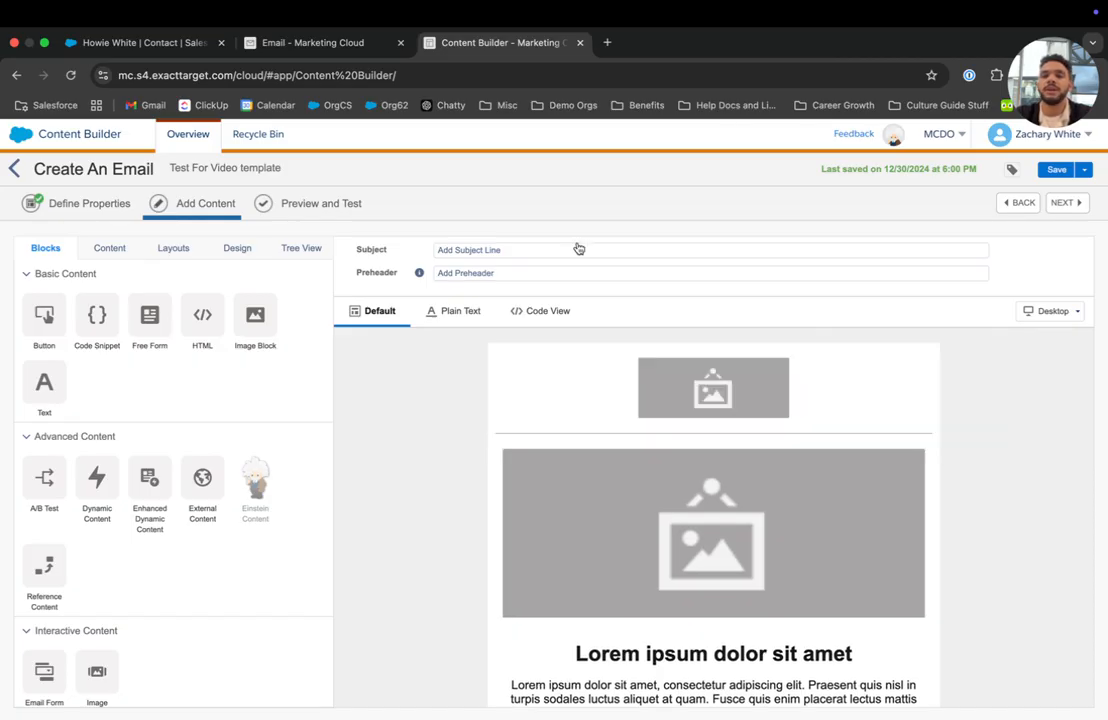
pyautogui.click(703, 381)
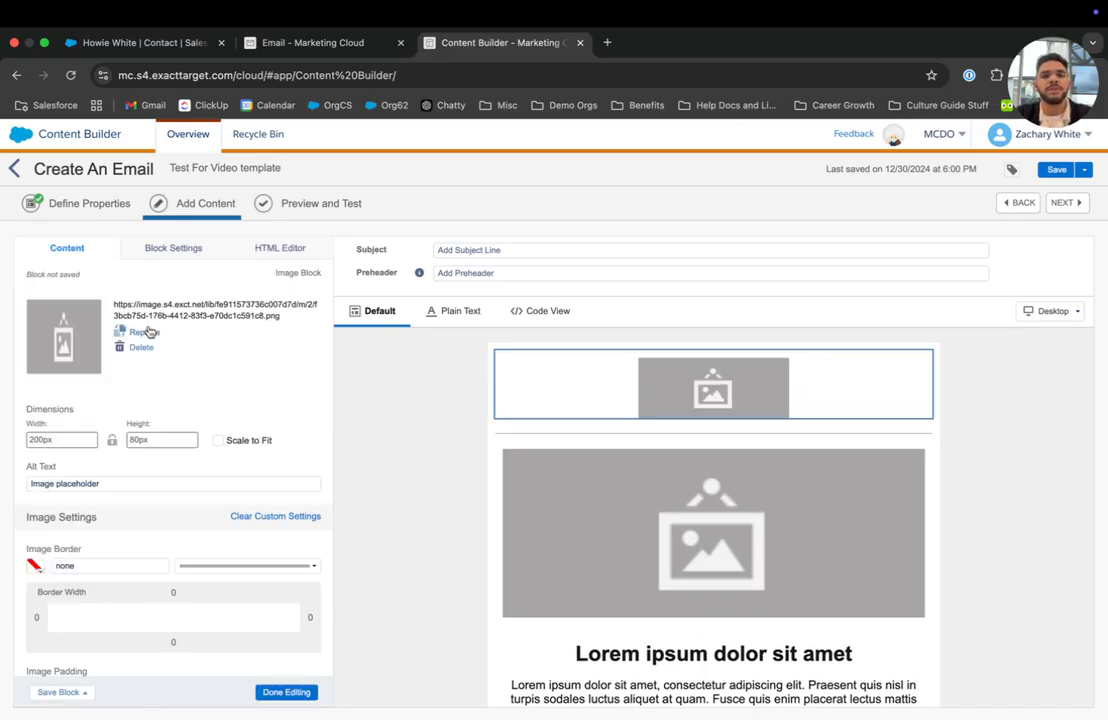
pyautogui.click(148, 332)
pyautogui.scroll(-3, 487, 460)
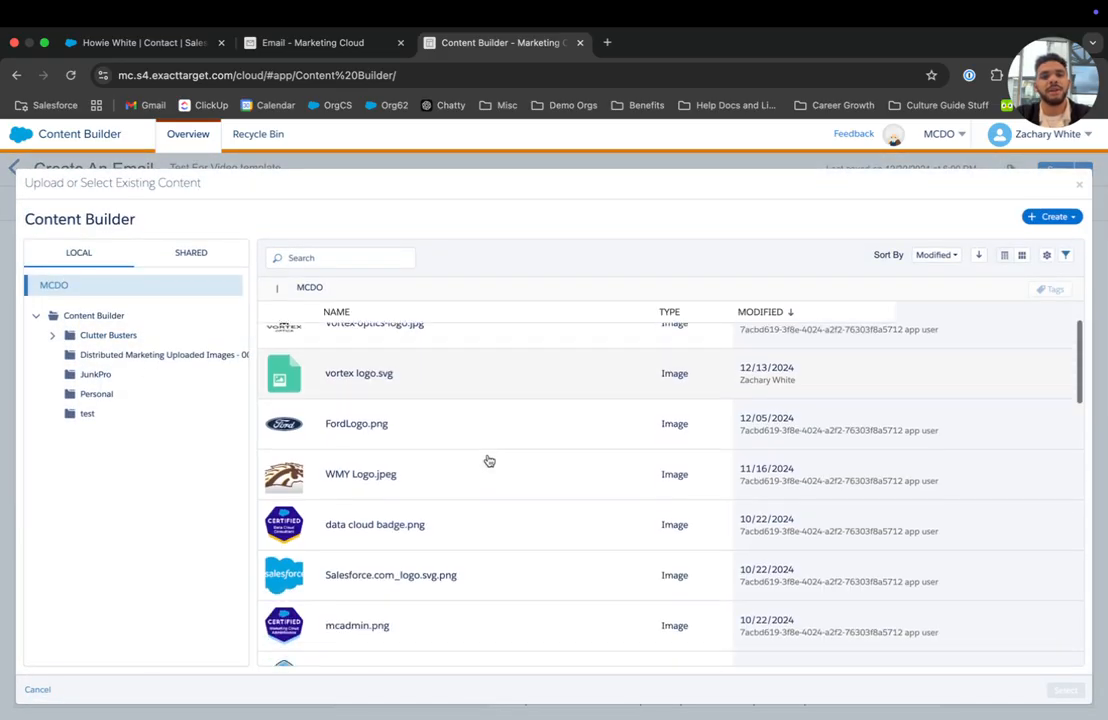
pyautogui.click(378, 570)
pyautogui.click(1065, 690)
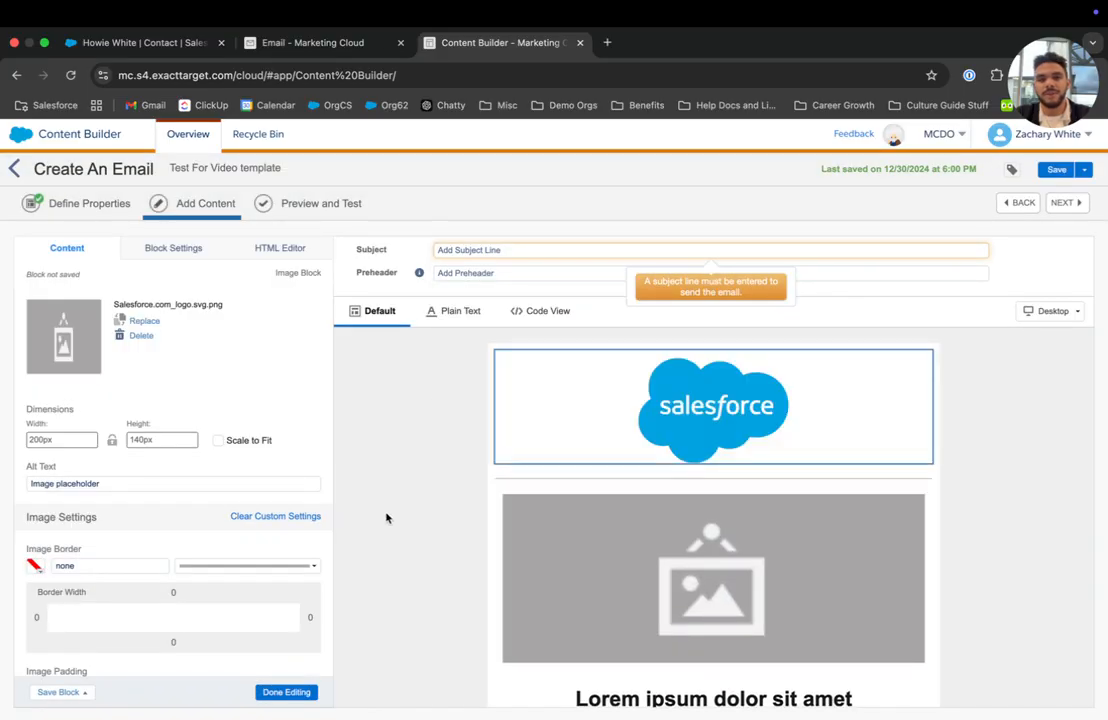
pyautogui.click(386, 517)
# Delete the large placeholder hero image block from the email.
pyautogui.scroll(-2, 386, 517)
pyautogui.click(651, 485)
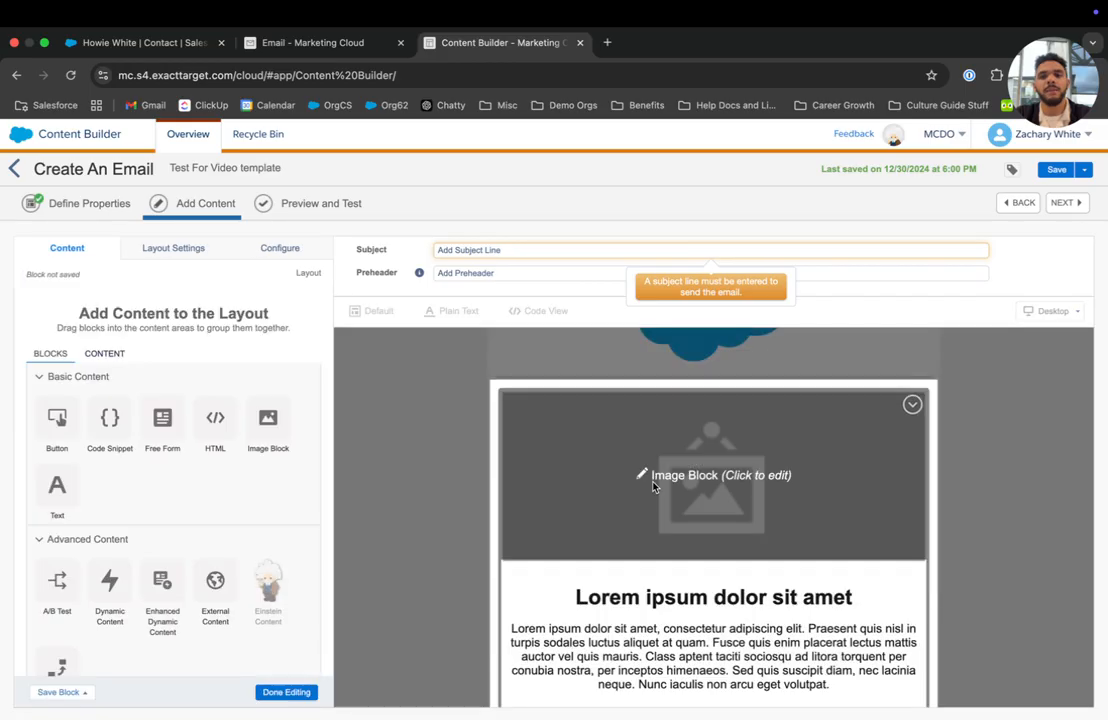
pyautogui.click(653, 486)
pyautogui.click(286, 692)
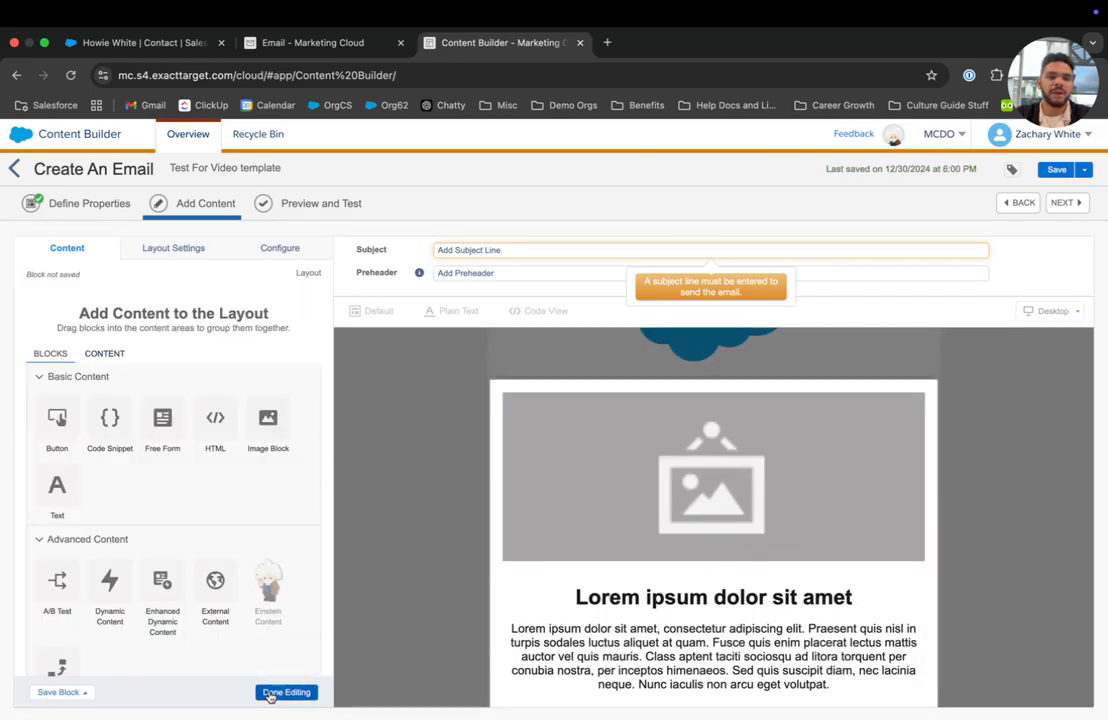
pyautogui.click(912, 404)
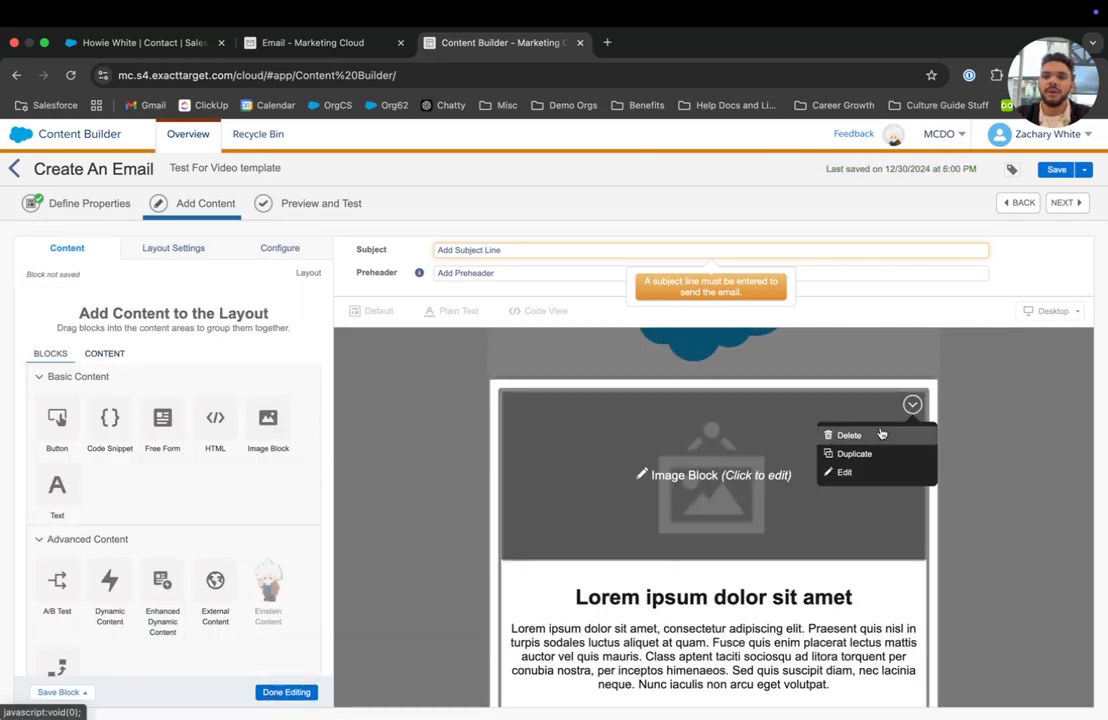
pyautogui.click(875, 433)
pyautogui.click(731, 487)
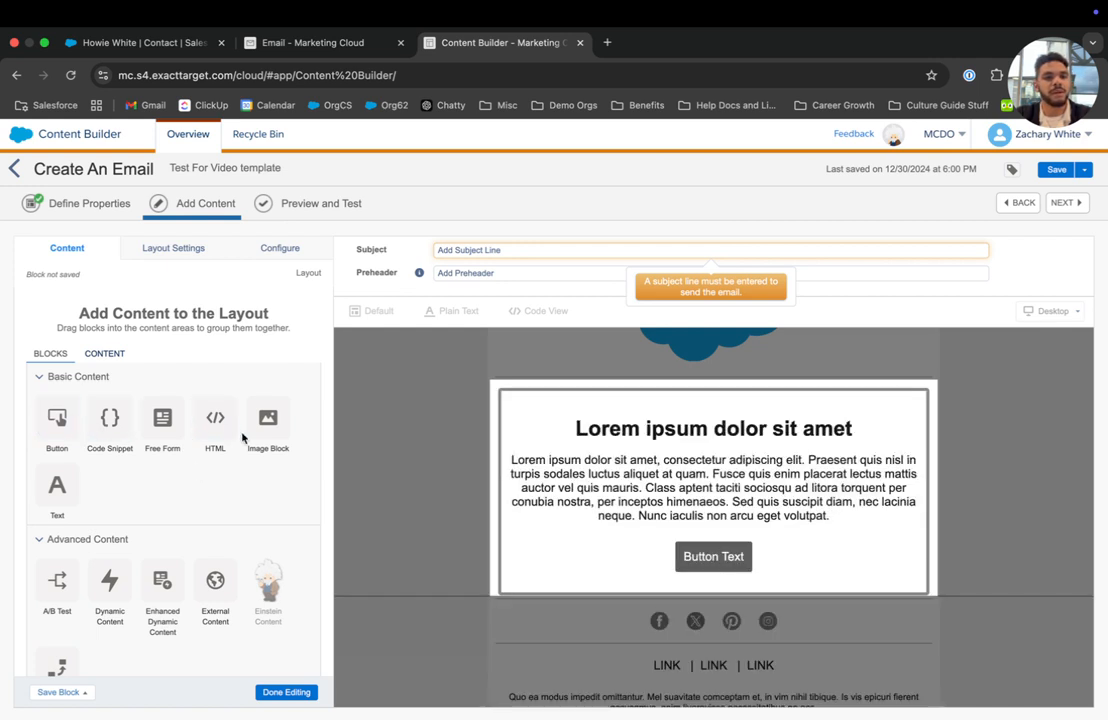
# Add a dynamic content block above the headline with thlogo.png as its default image.
pyautogui.scroll(-2, 160, 470)
pyautogui.moveTo(110, 477); pyautogui.dragTo(629, 415)
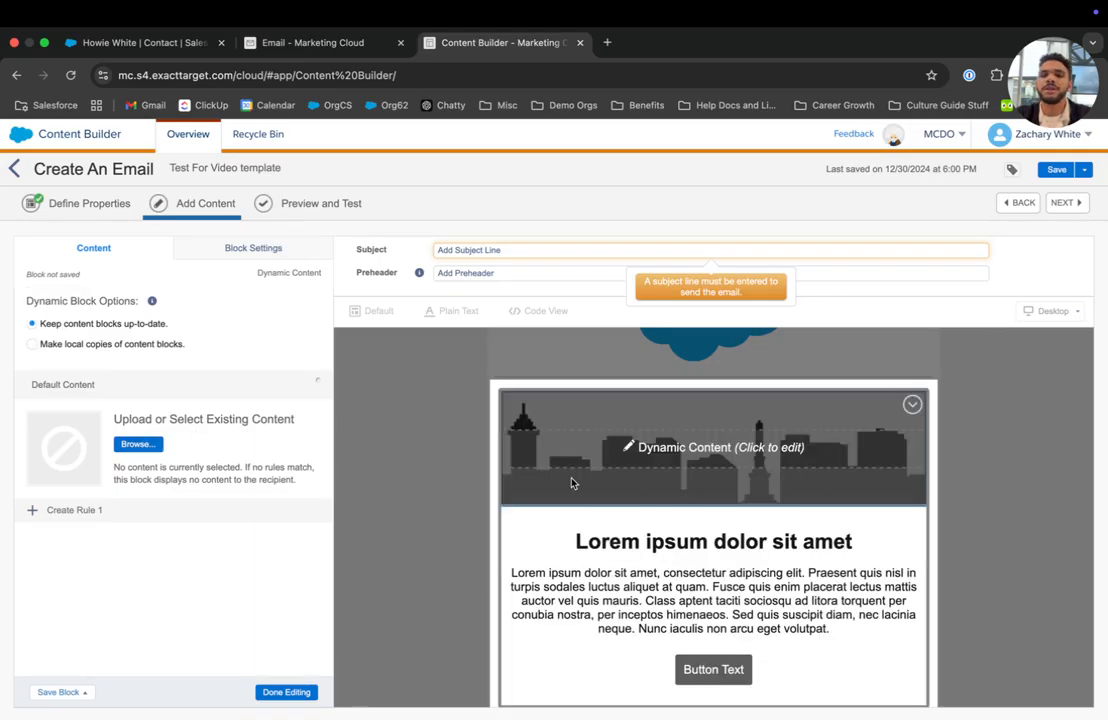
pyautogui.click(137, 444)
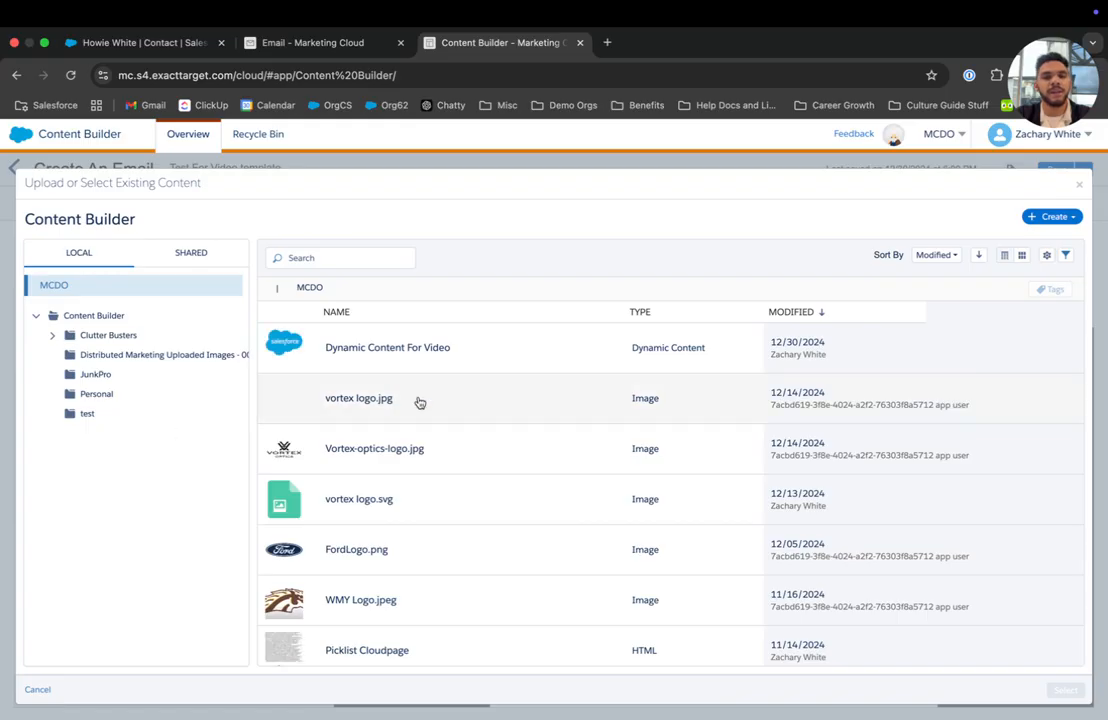
pyautogui.scroll(-5, 420, 402)
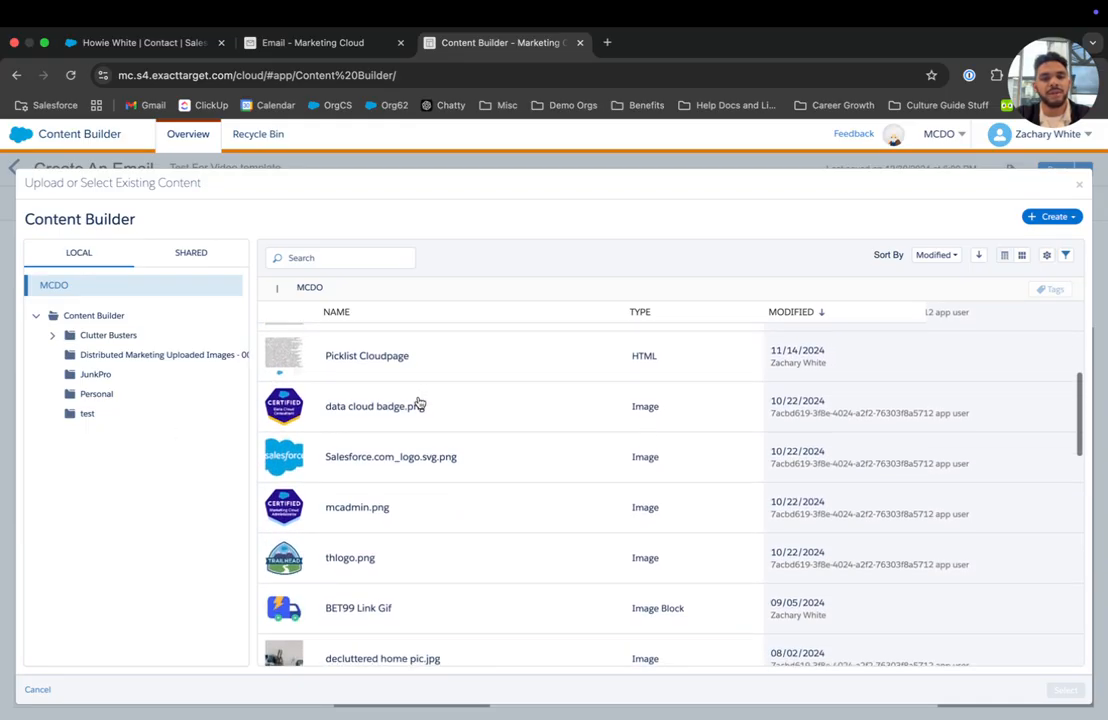
pyautogui.scroll(-2, 420, 402)
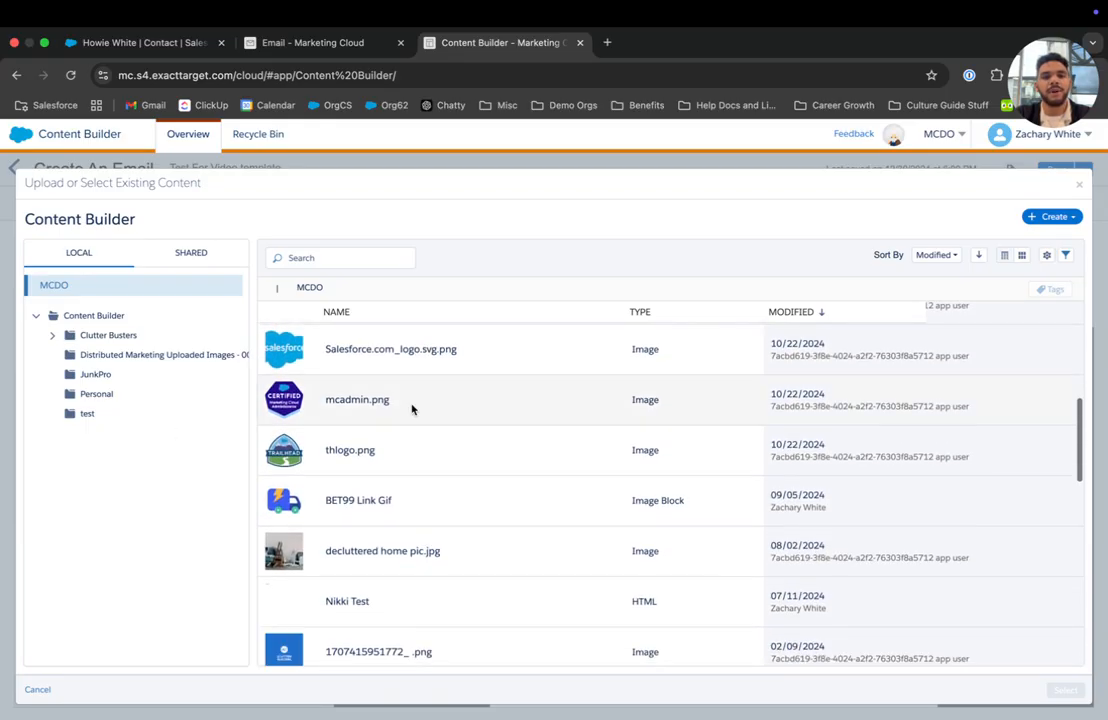
pyautogui.click(354, 452)
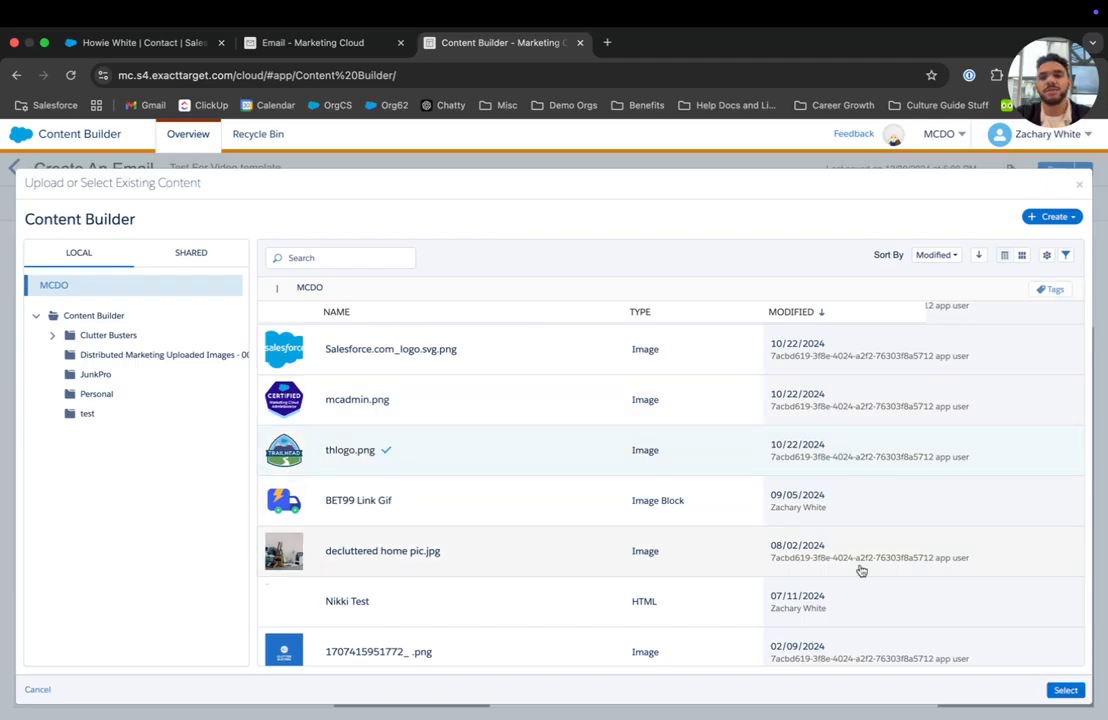
pyautogui.click(1064, 690)
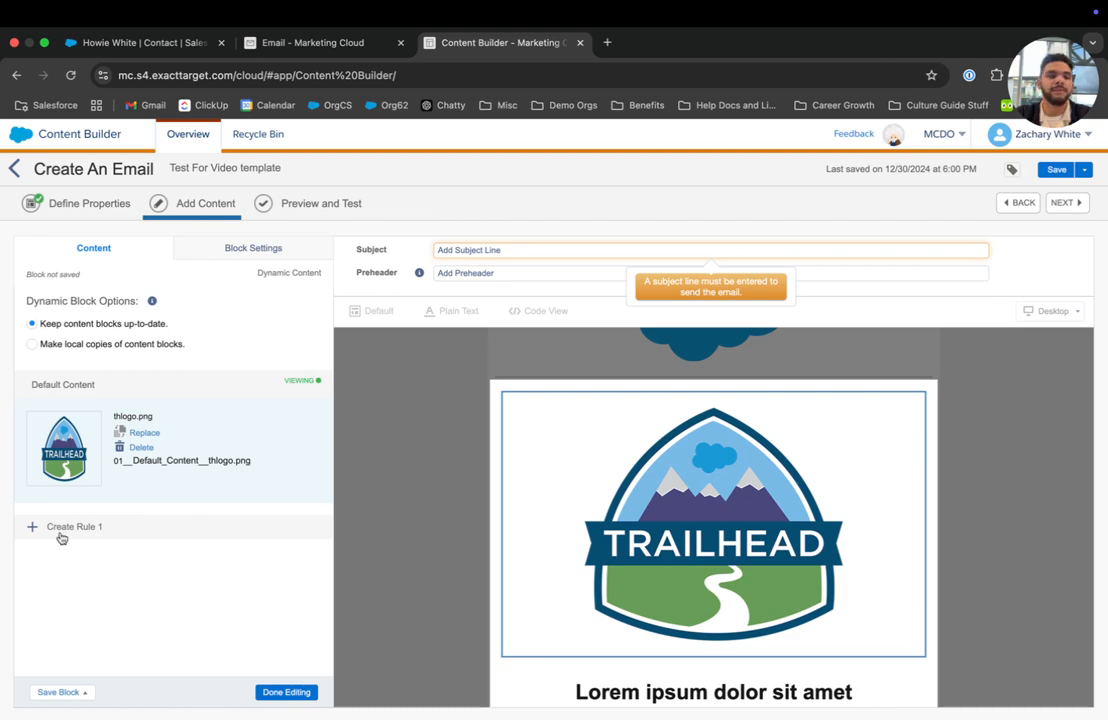
# Create Rule 1 using the ClutterBustersCRMContacts audience as its data source.
pyautogui.click(61, 535)
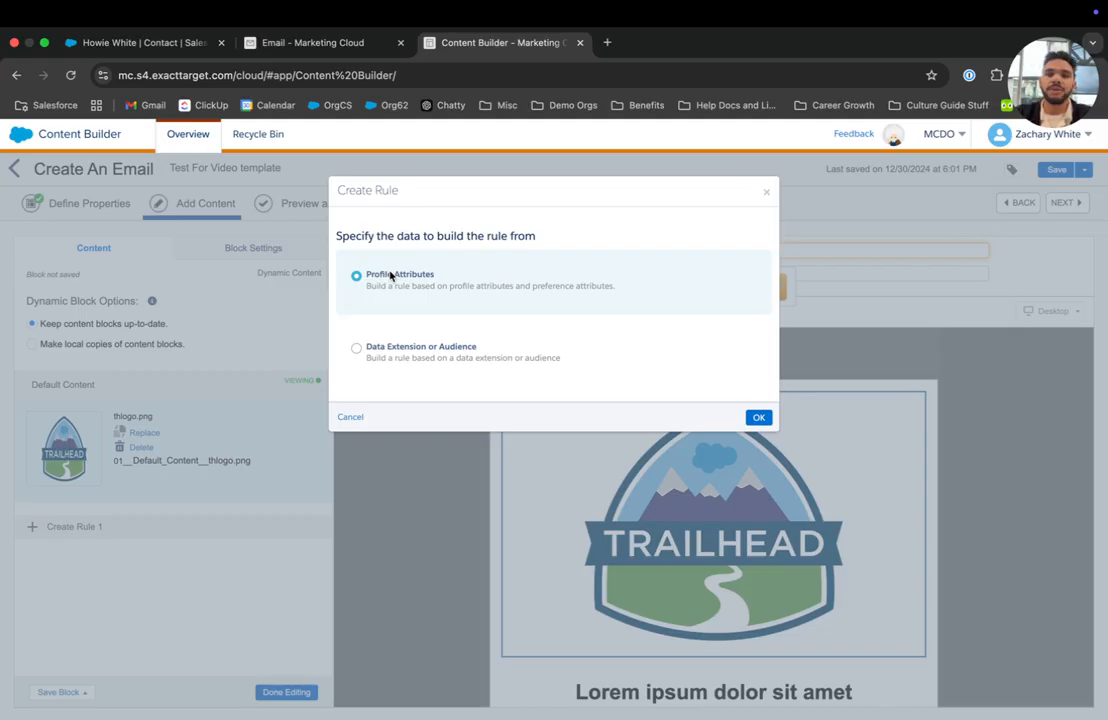
pyautogui.click(367, 350)
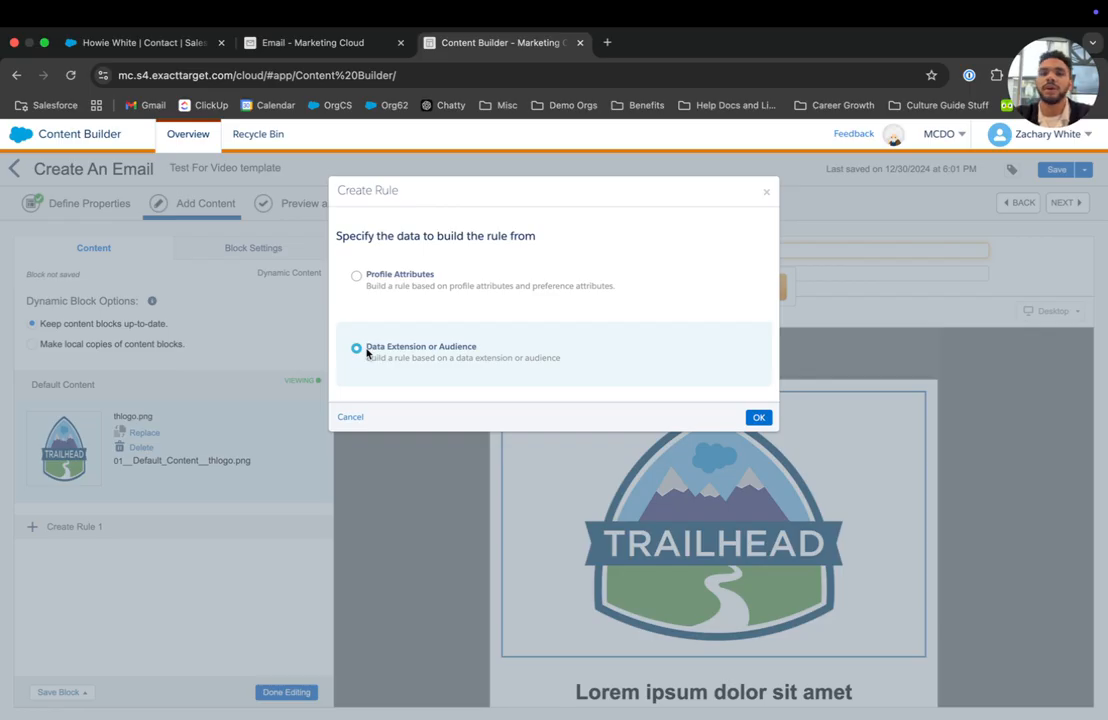
pyautogui.click(345, 42)
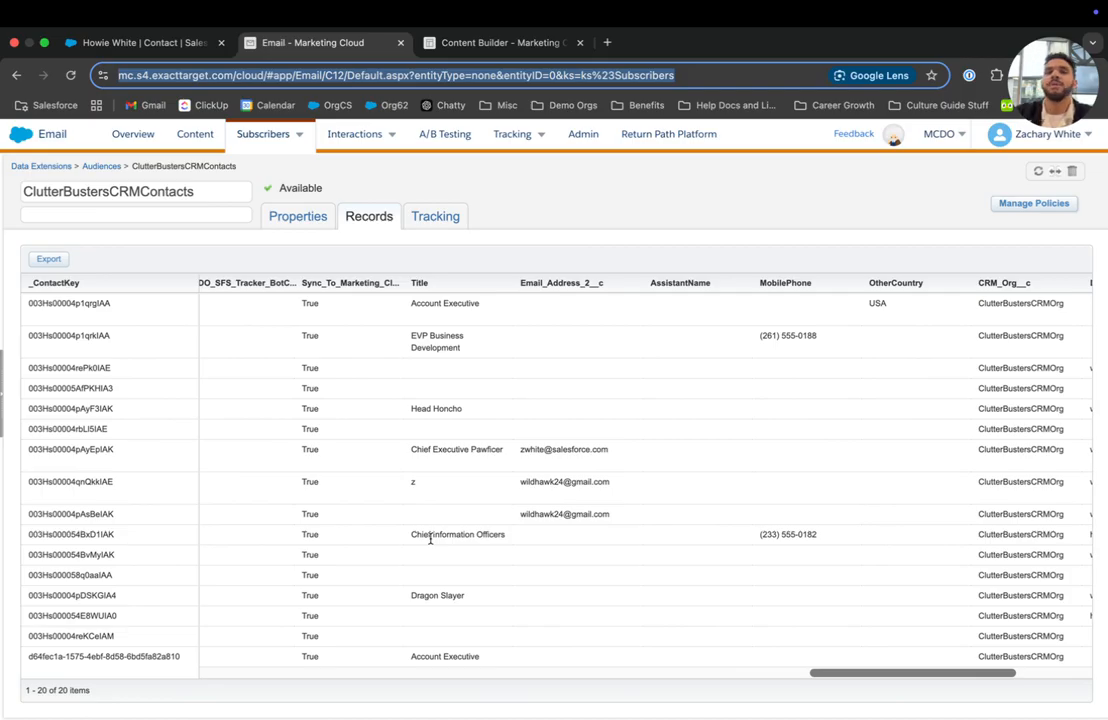
pyautogui.click(475, 43)
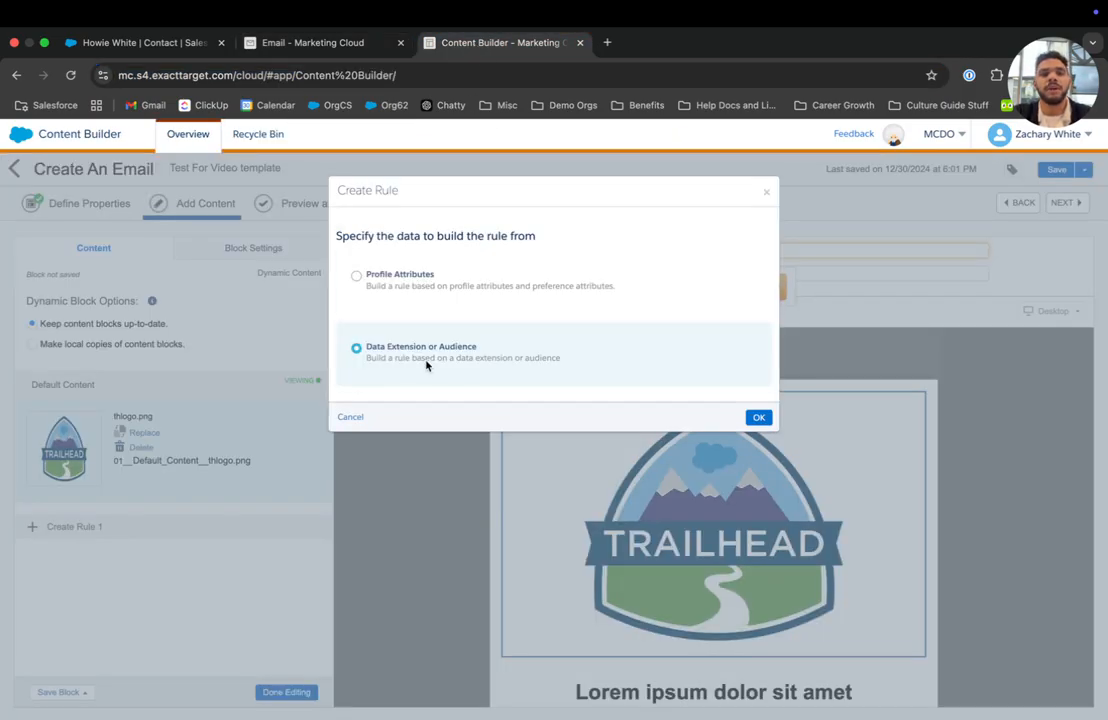
pyautogui.click(762, 420)
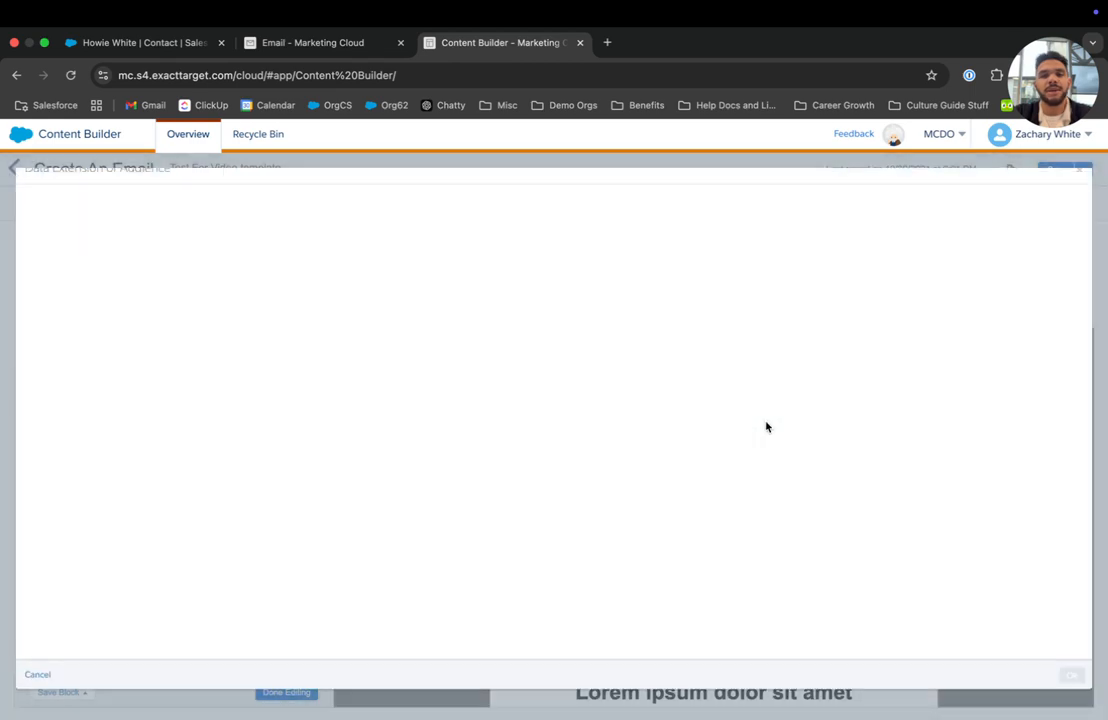
pyautogui.click(88, 344)
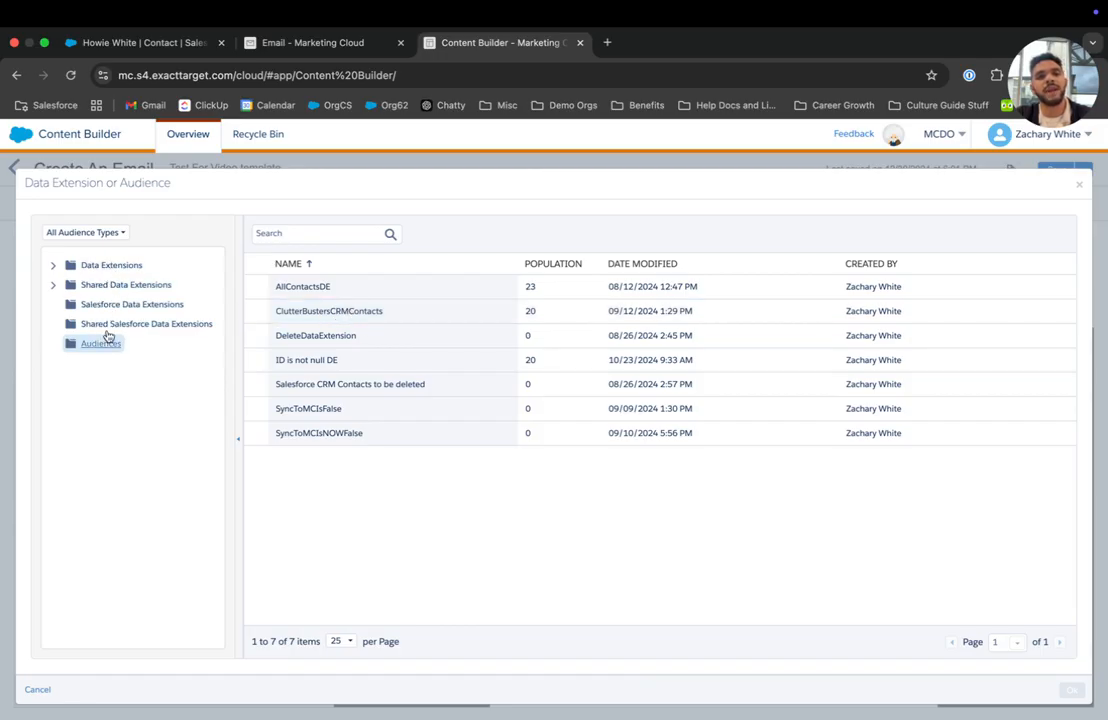
pyautogui.click(321, 321)
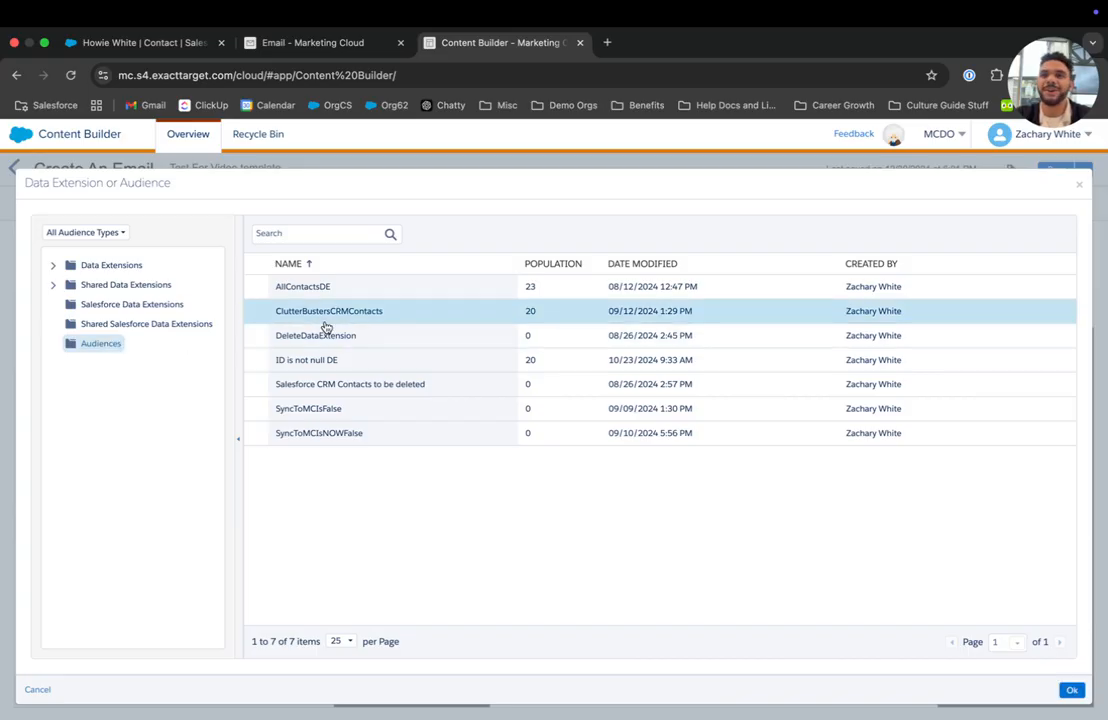
pyautogui.click(1070, 692)
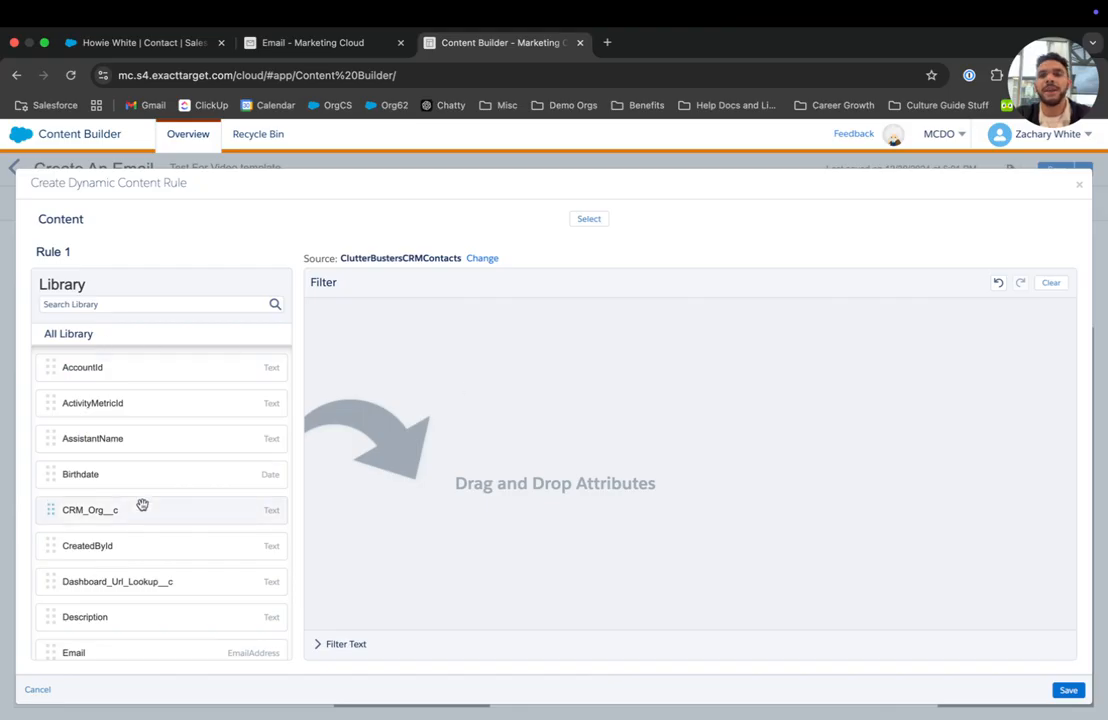
# Make Rule 1 show data cloud badge.png when Title is Owner, and save it.
pyautogui.scroll(-10, 142, 505)
pyautogui.moveTo(99, 600); pyautogui.dragTo(588, 410)
pyautogui.click(511, 318)
pyautogui.write('Owner')
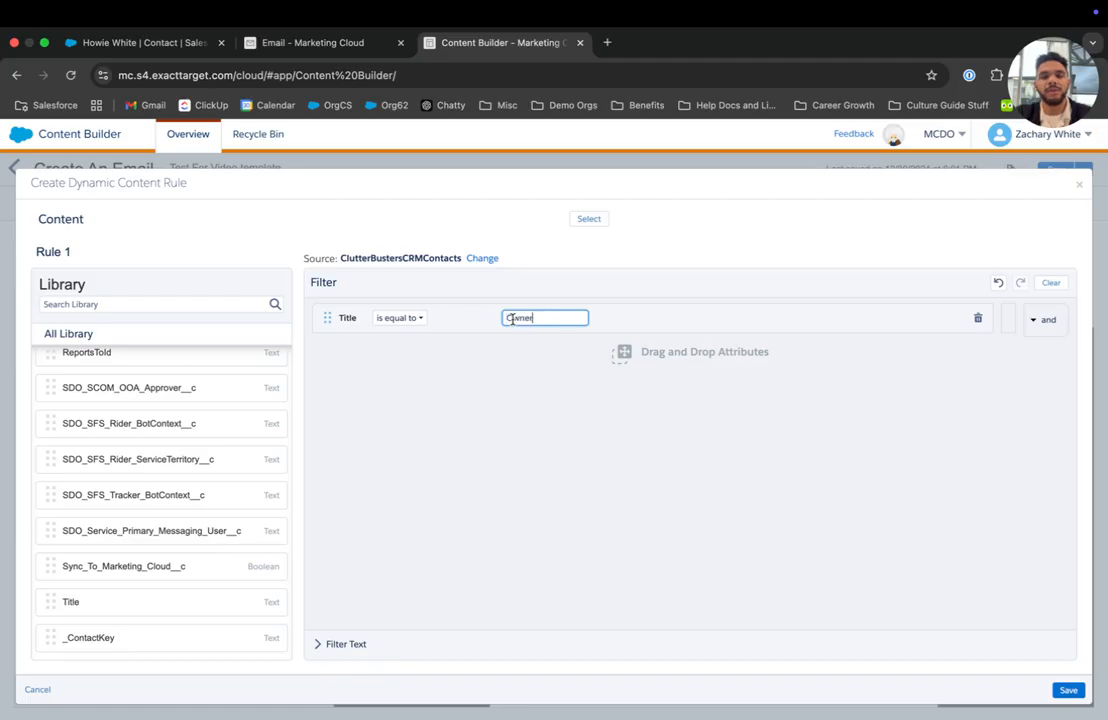
pyautogui.click(597, 222)
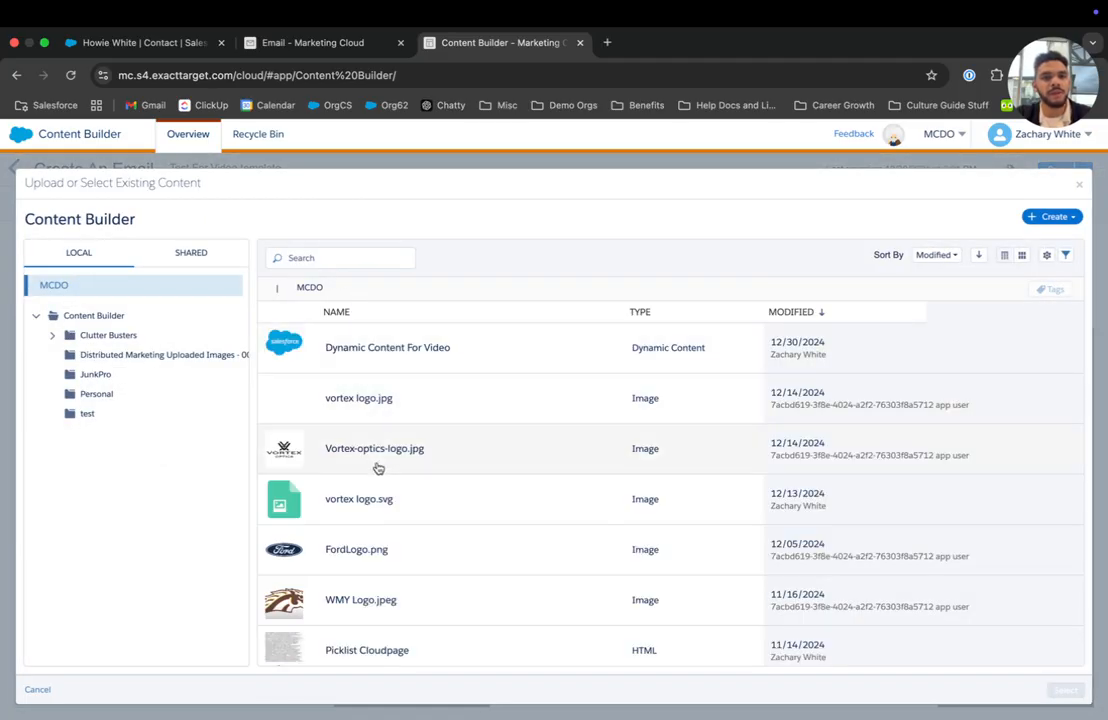
pyautogui.scroll(-5, 376, 467)
pyautogui.click(374, 497)
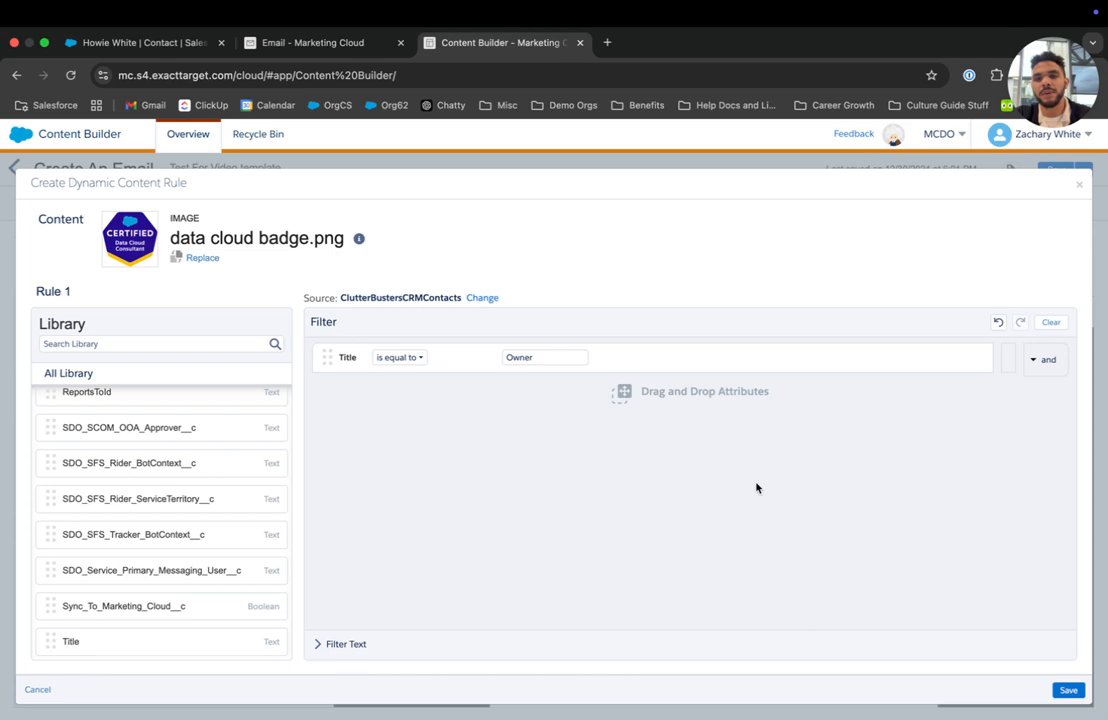
pyautogui.click(1068, 690)
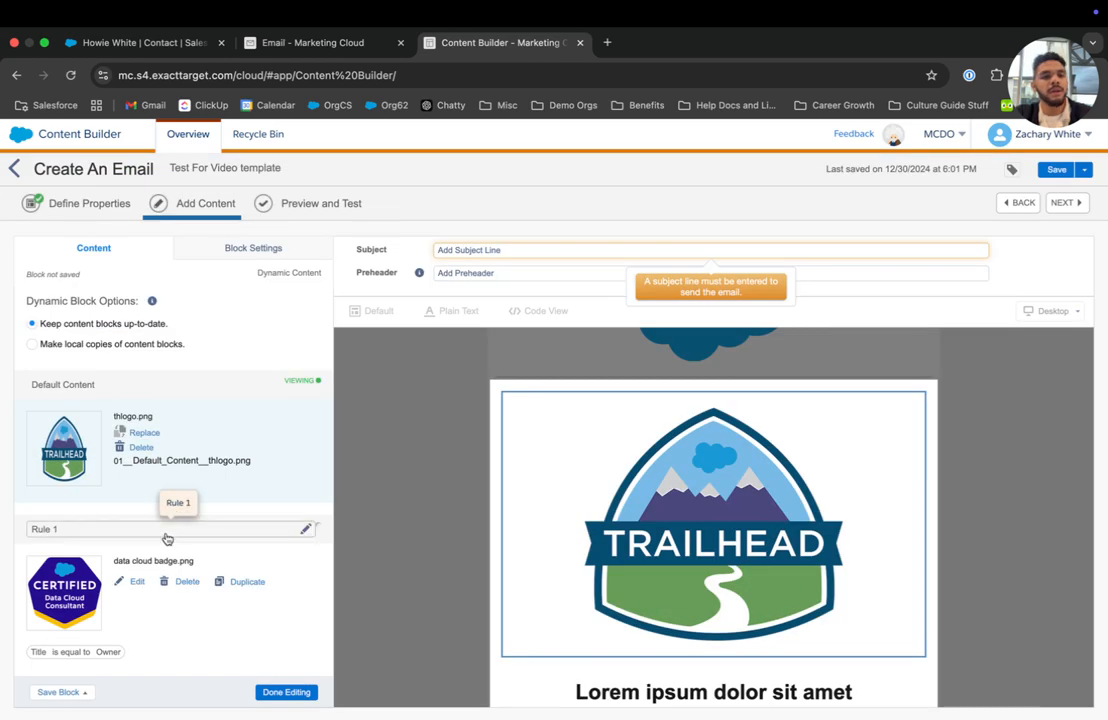
# Add Rule 2 showing mcadmin.png when Title is Chief Executive Pawficer, and save it.
pyautogui.scroll(-1, 87, 659)
pyautogui.click(87, 659)
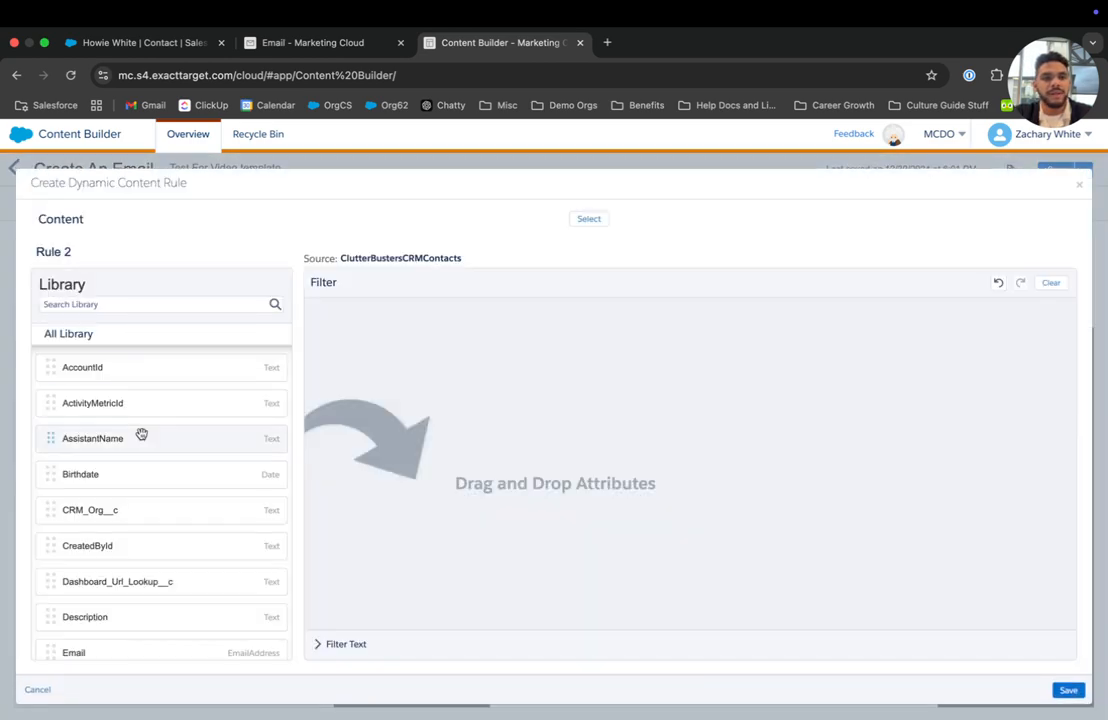
pyautogui.scroll(-10, 120, 500)
pyautogui.moveTo(87, 606); pyautogui.dragTo(502, 317)
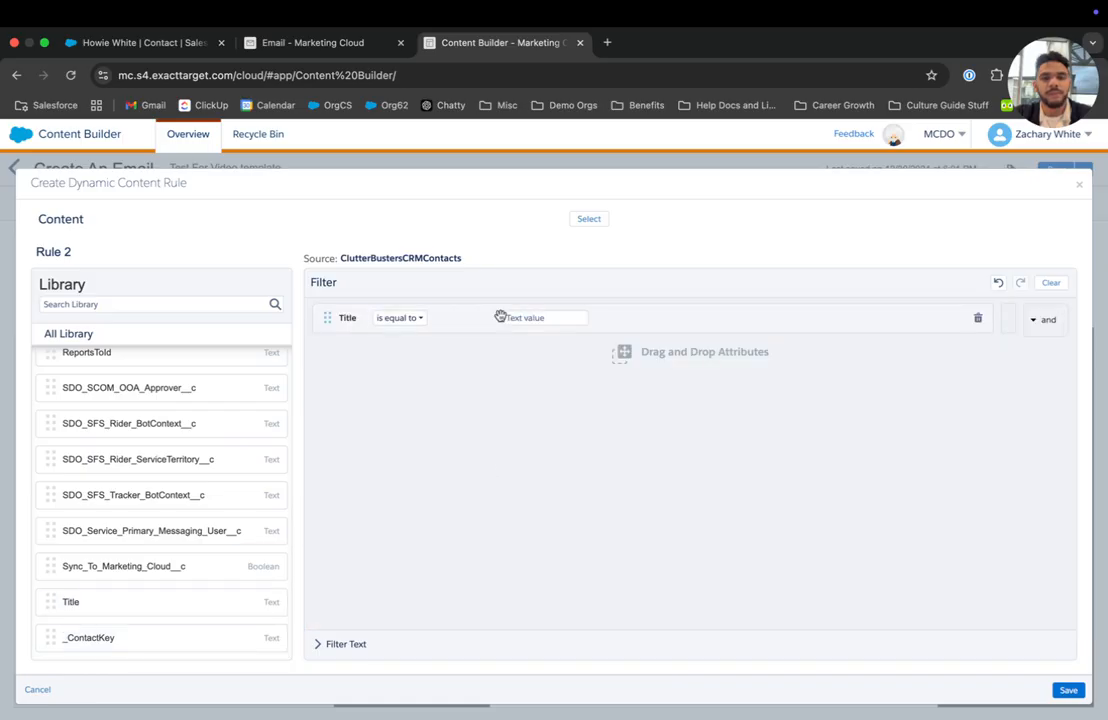
pyautogui.click(316, 44)
pyautogui.tripleClick(461, 448)
pyautogui.hotkey('ctrl', 'c')
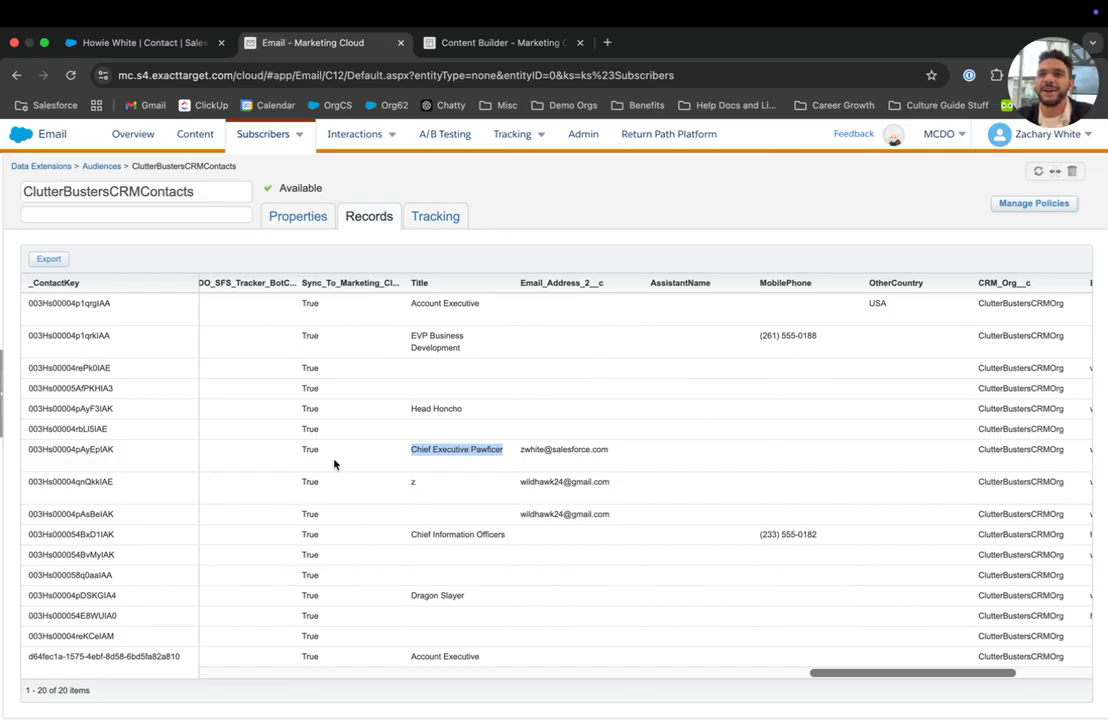
pyautogui.click(482, 42)
pyautogui.click(517, 322)
pyautogui.hotkey('ctrl', 'v')
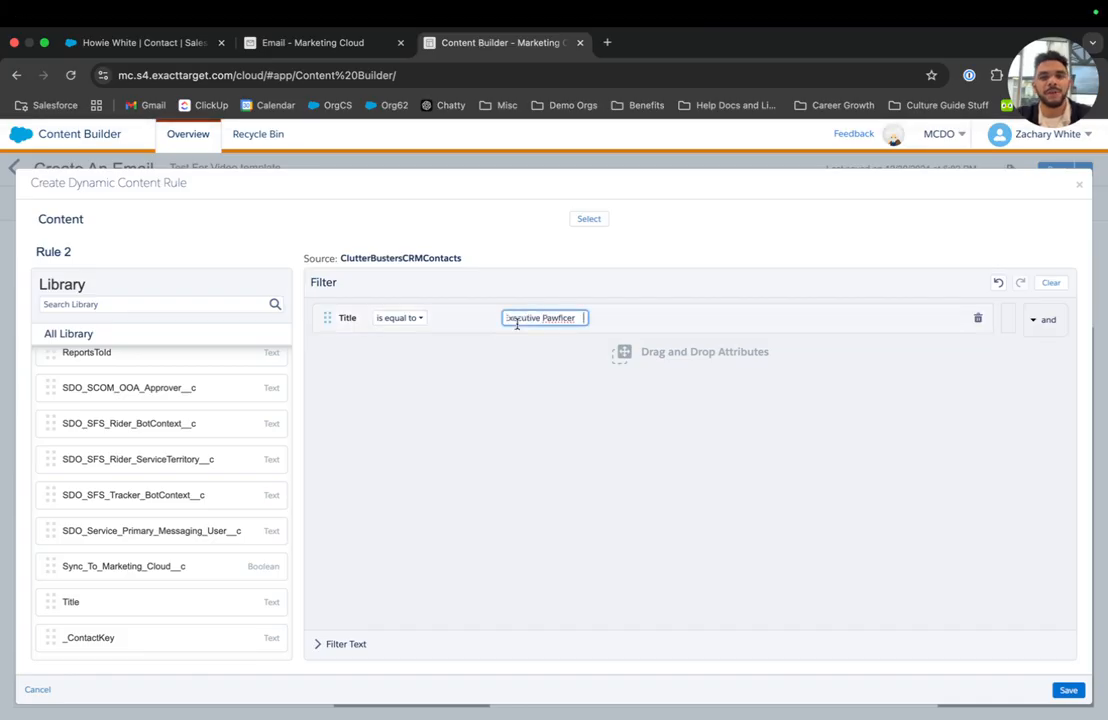
pyautogui.click(587, 219)
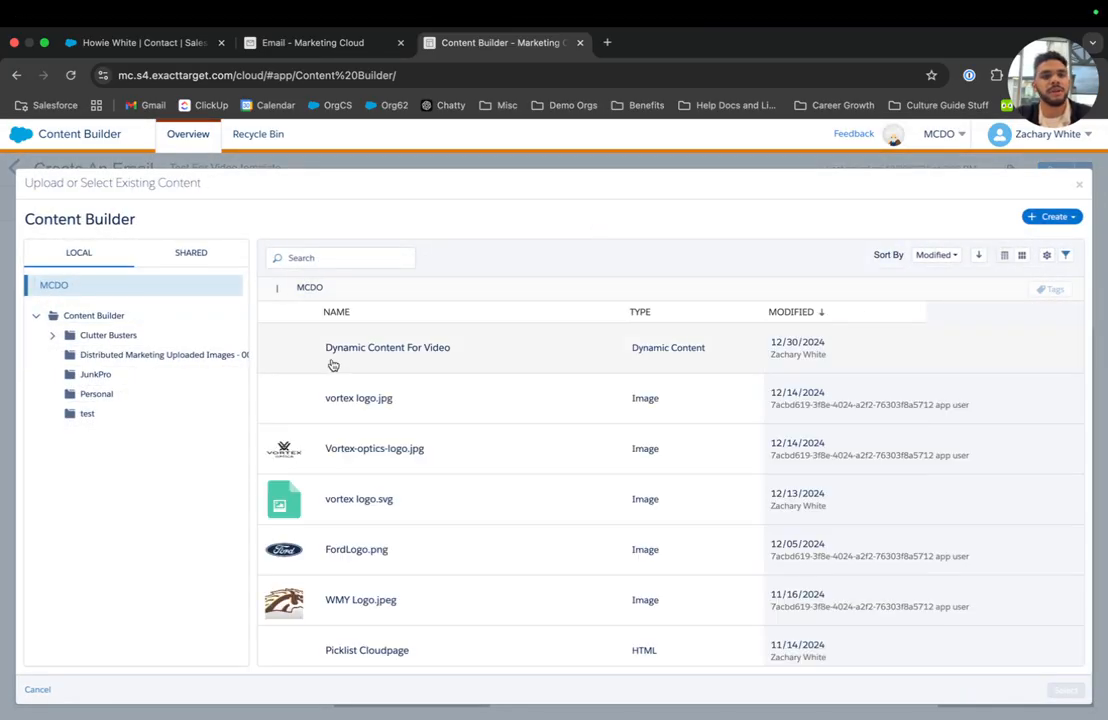
pyautogui.scroll(-3, 343, 364)
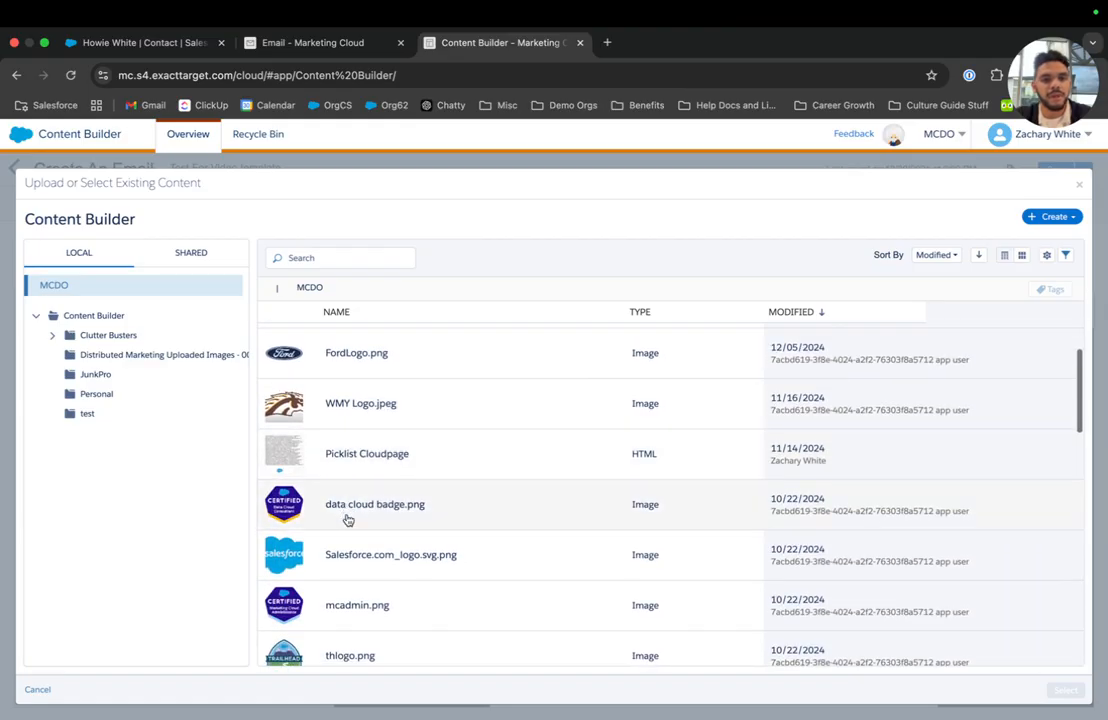
pyautogui.click(357, 600)
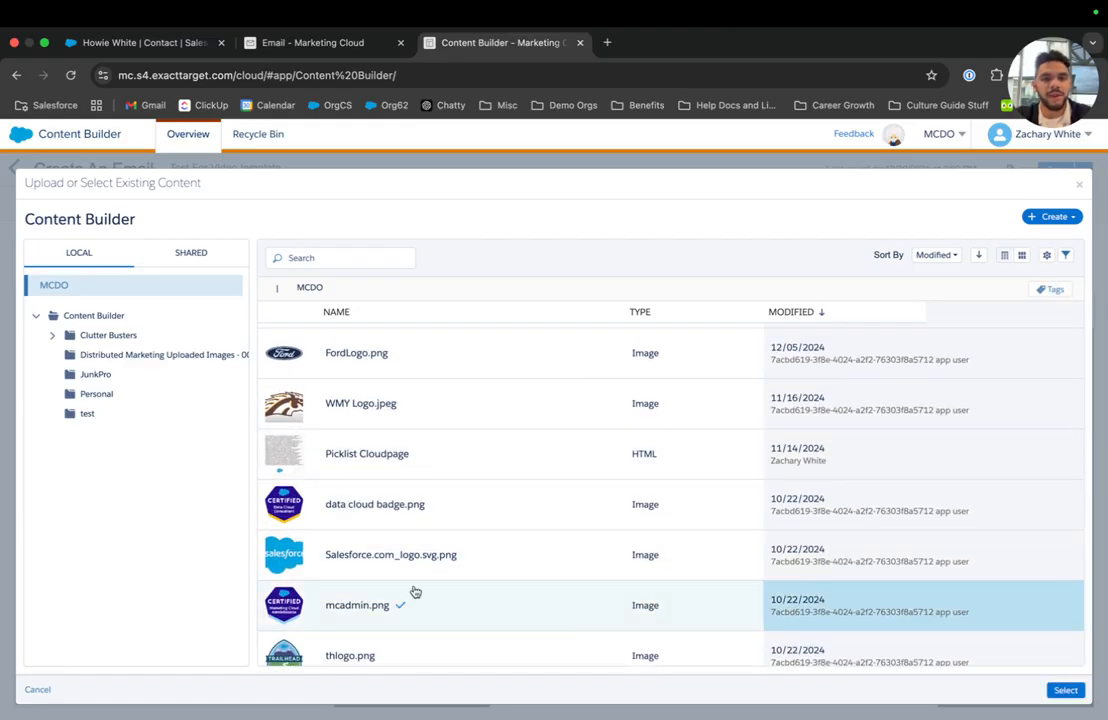
pyautogui.click(1066, 690)
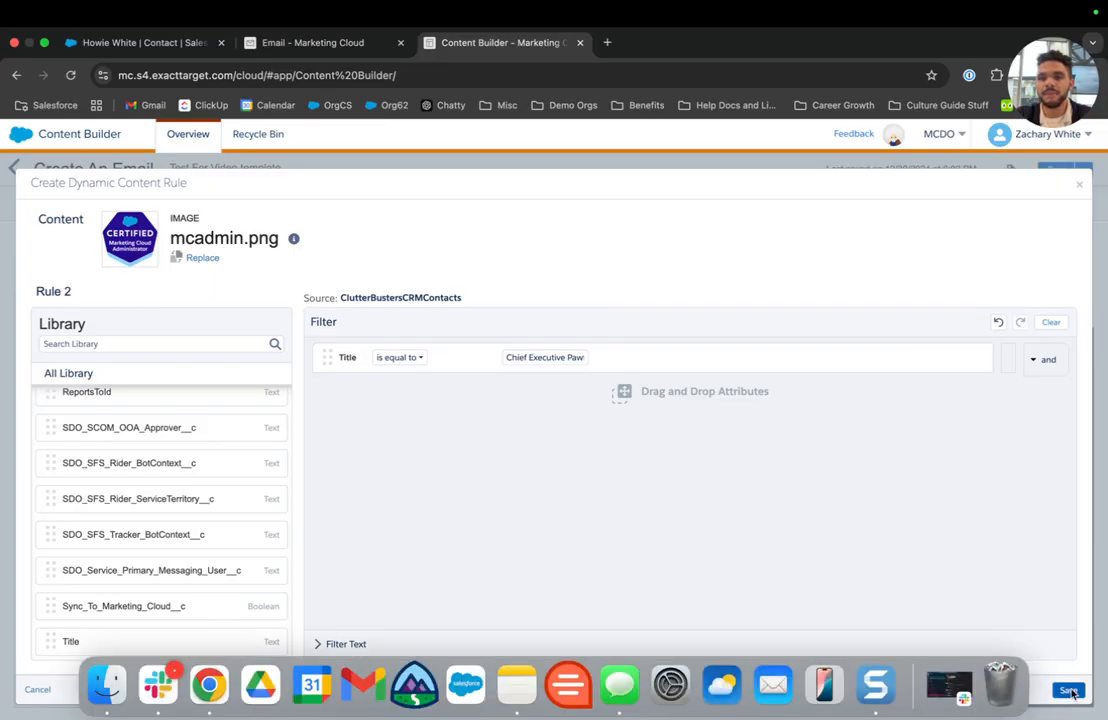
pyautogui.click(1068, 690)
pyautogui.scroll(-3, 222, 592)
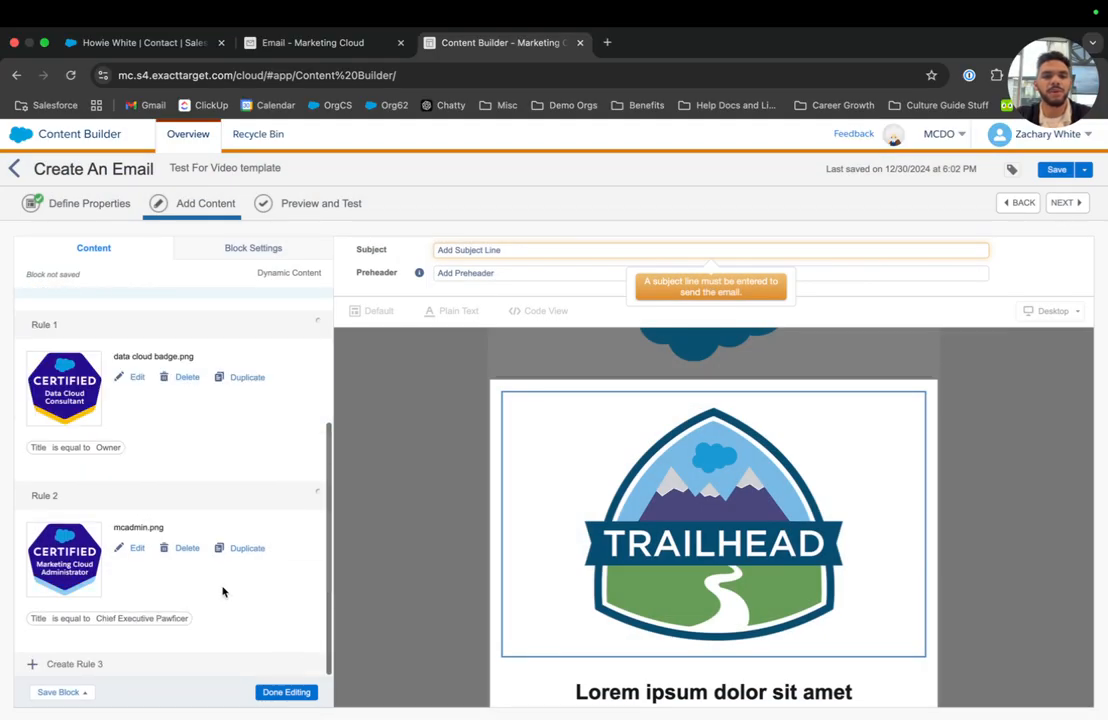
# Create Rule 3 with a Title condition matching SSG.
pyautogui.click(64, 667)
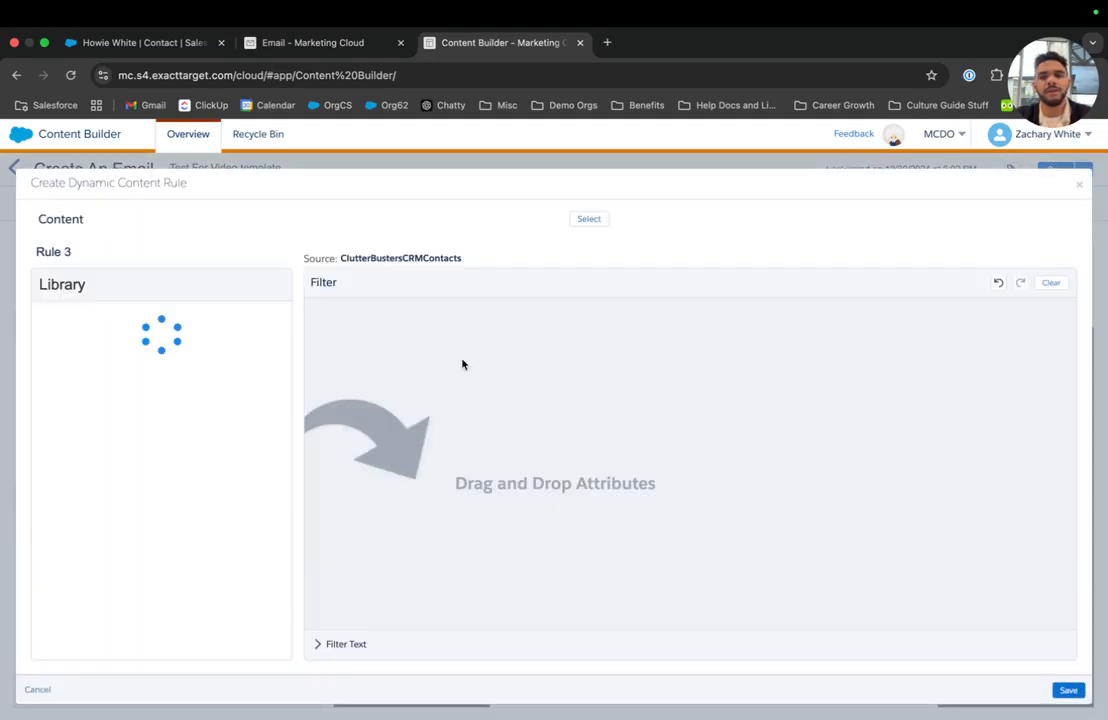
pyautogui.scroll(-10, 200, 497)
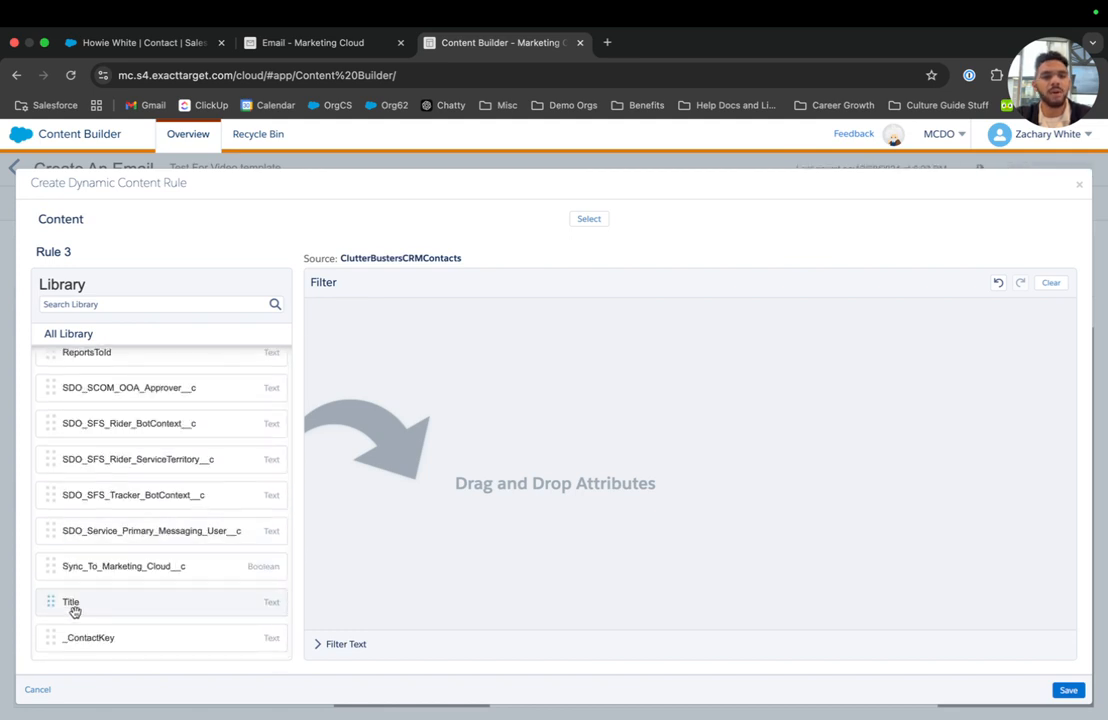
pyautogui.moveTo(74, 608); pyautogui.dragTo(434, 409)
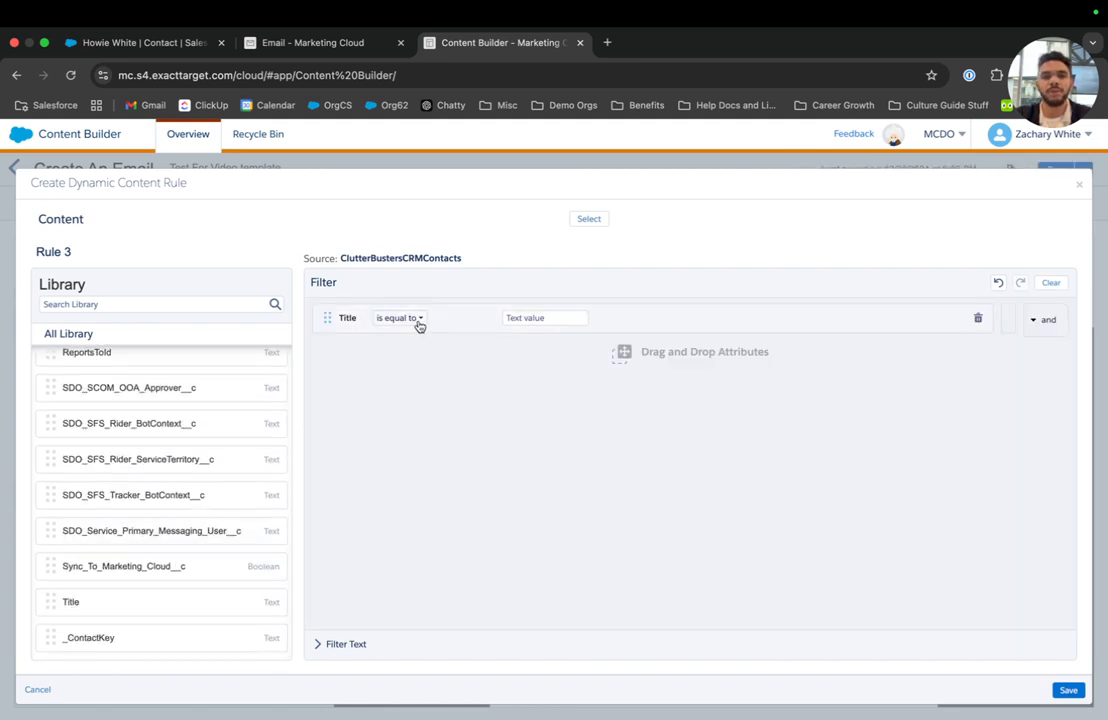
pyautogui.click(514, 319)
pyautogui.click(302, 42)
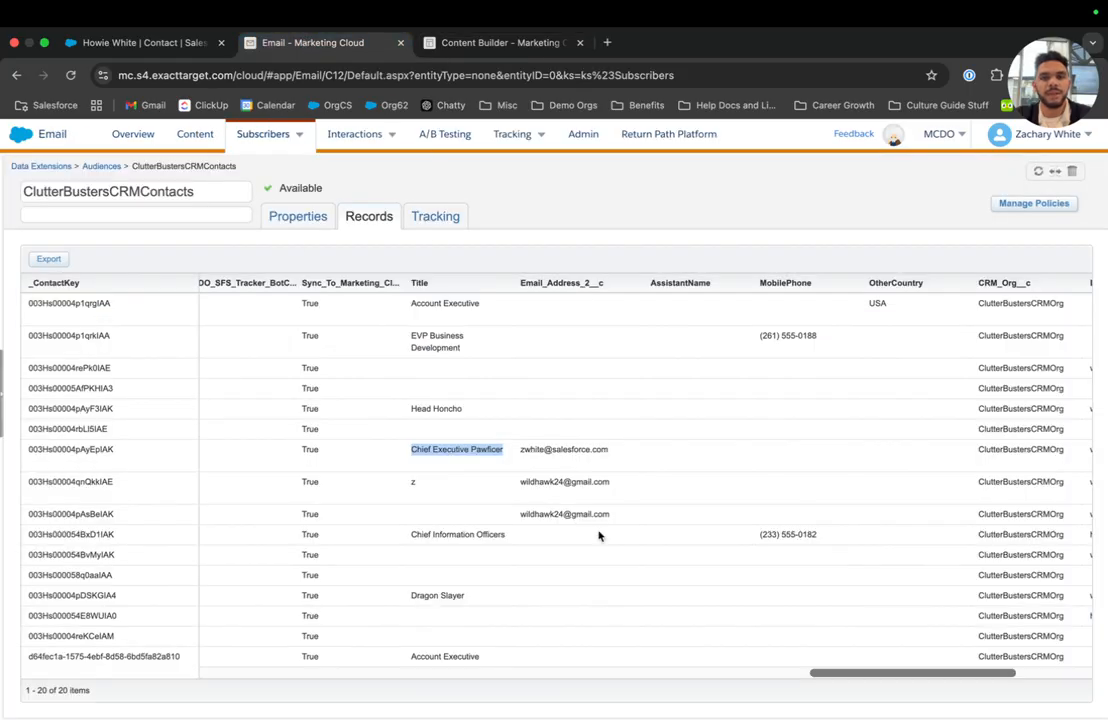
pyautogui.click(478, 44)
pyautogui.write('SSG')
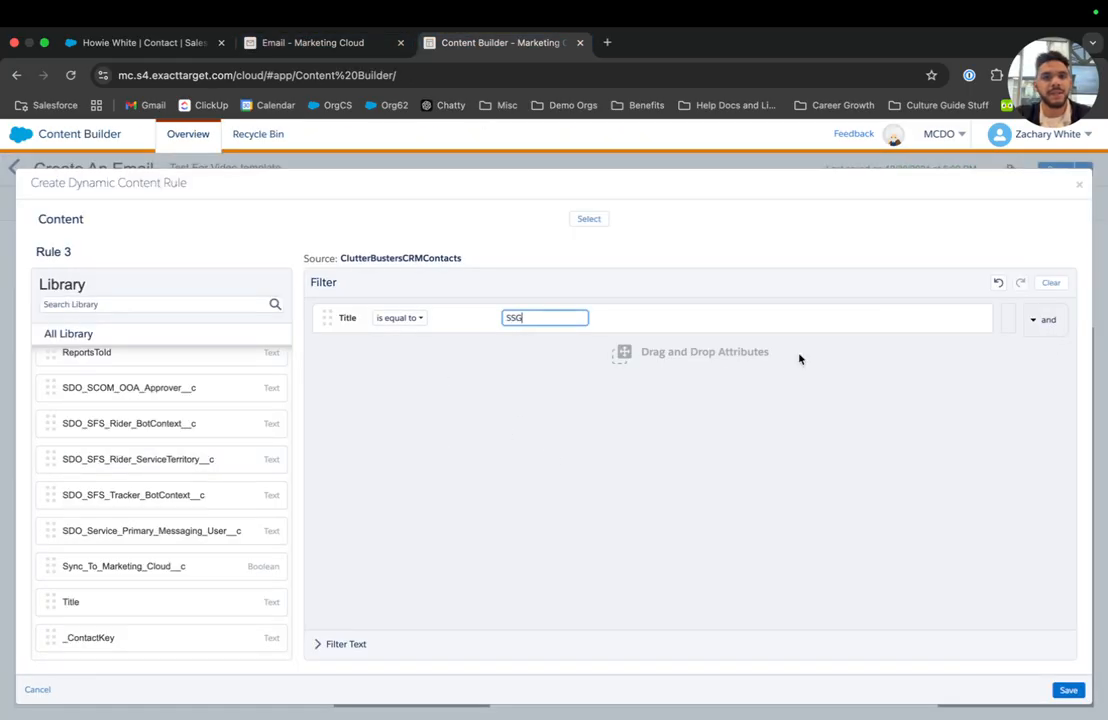
pyautogui.click(883, 366)
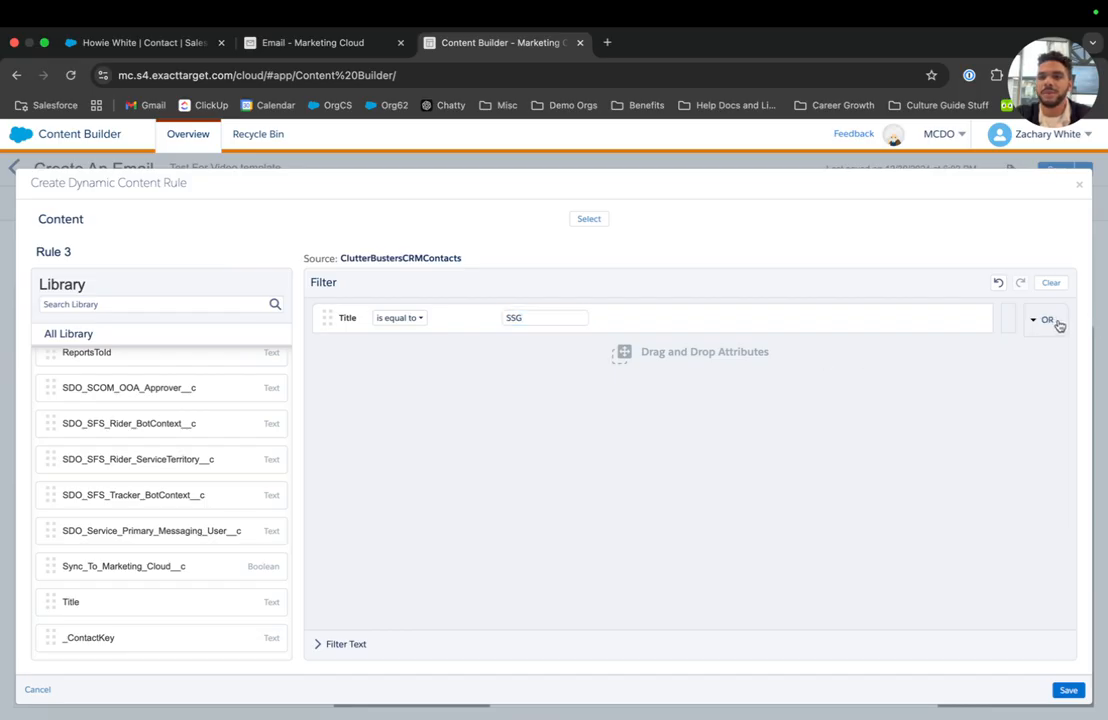
# Add a Title Chief Information Officers condition and a LastName White condition joined to SSG with and.
pyautogui.moveTo(167, 602); pyautogui.dragTo(519, 442)
pyautogui.click(550, 355)
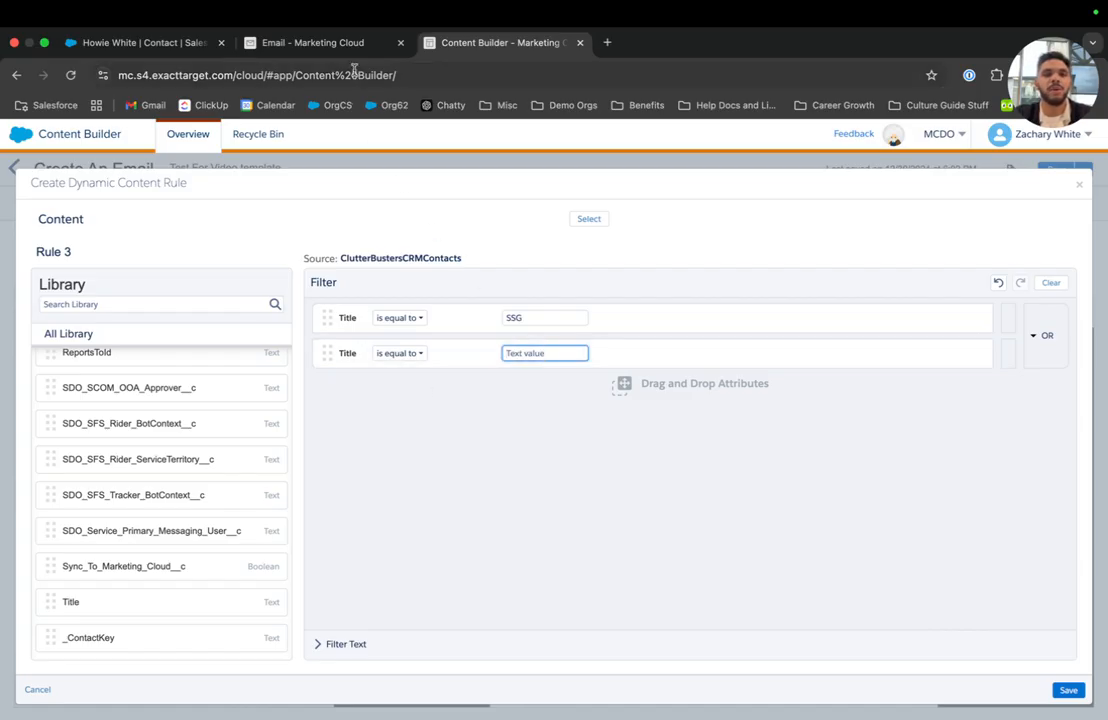
pyautogui.click(300, 42)
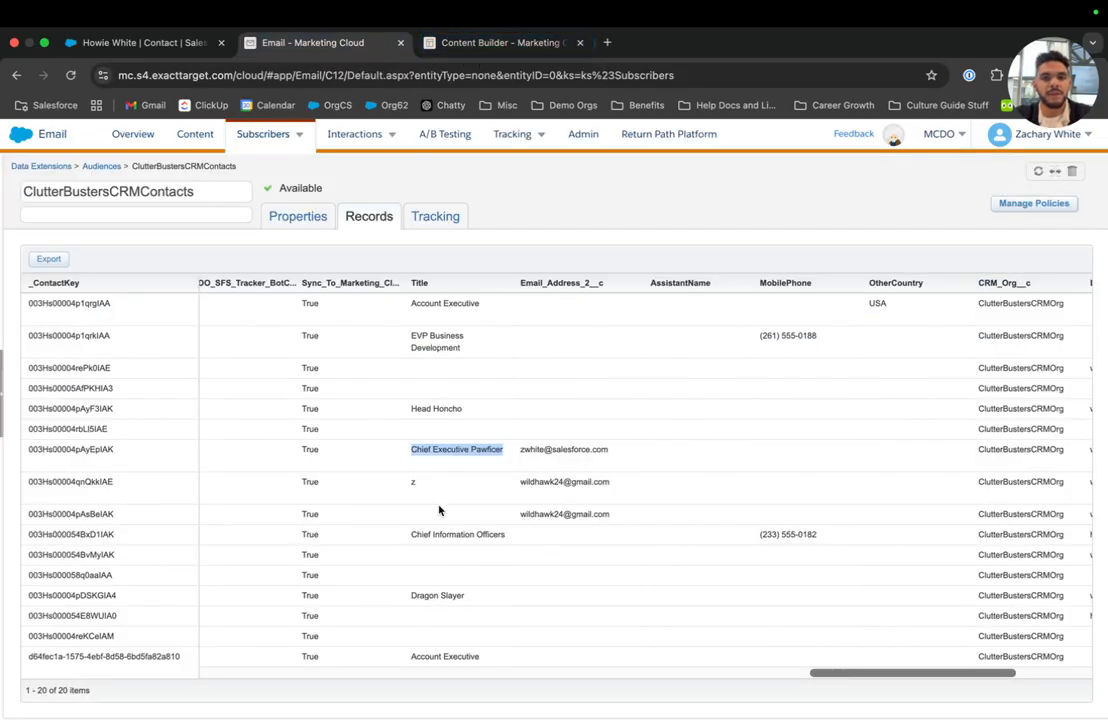
pyautogui.tripleClick(433, 533)
pyautogui.hotkey('ctrl', 'c')
pyautogui.click(455, 45)
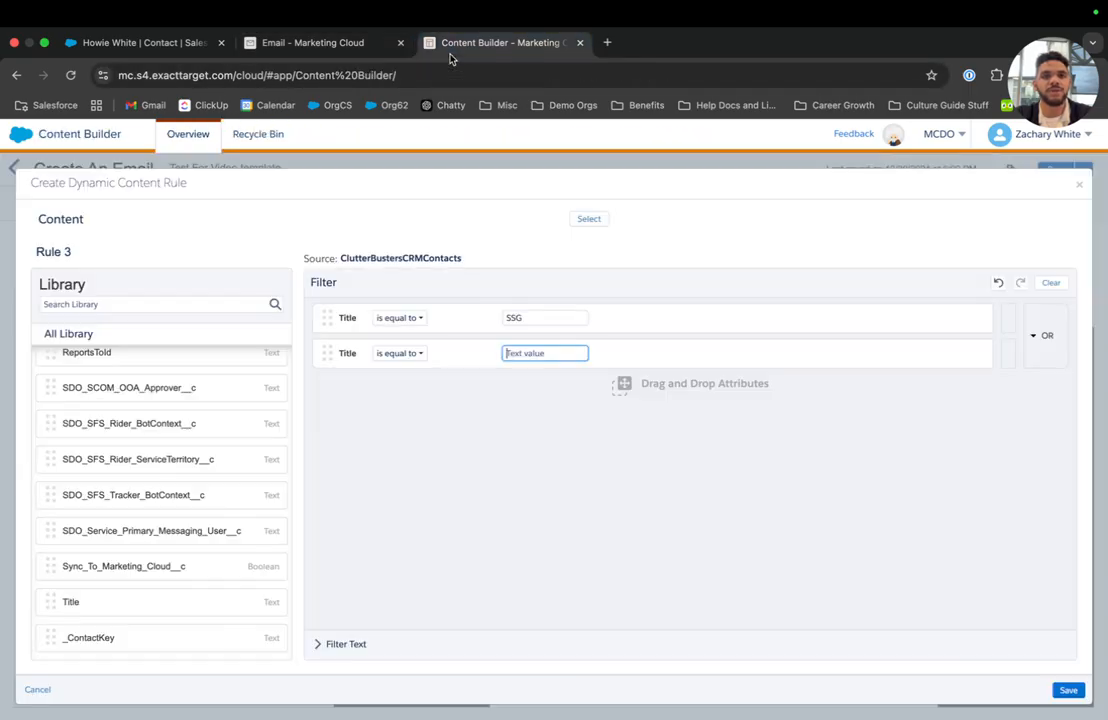
pyautogui.hotkey('ctrl', 'v')
pyautogui.click(598, 498)
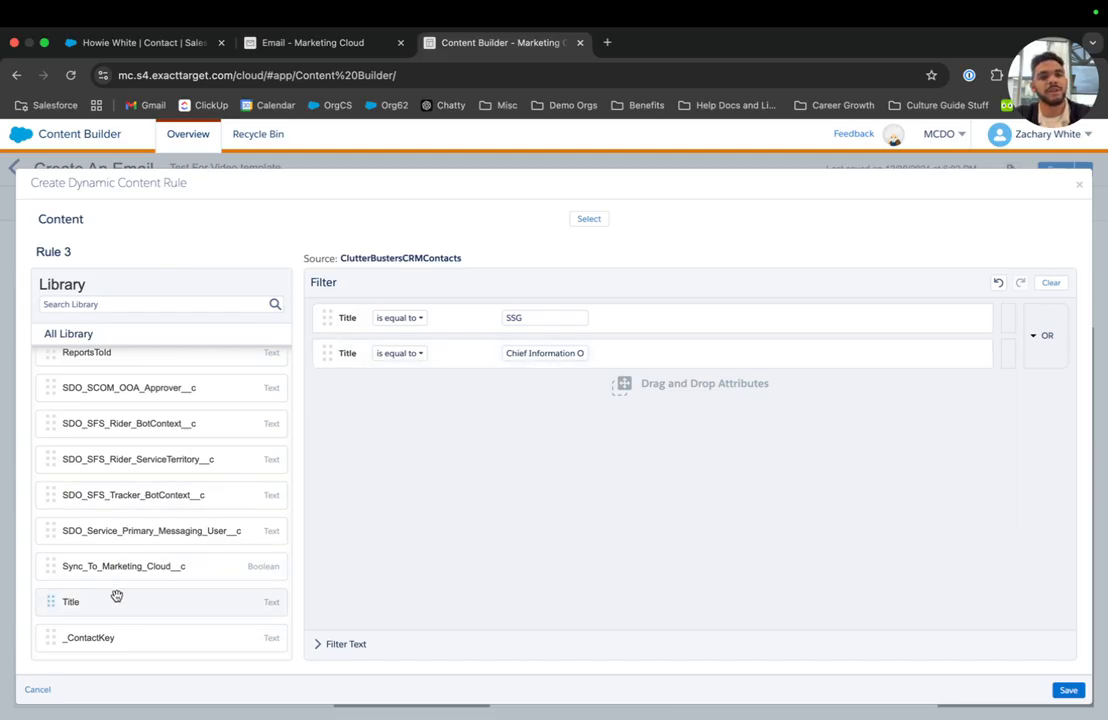
pyautogui.scroll(8, 121, 455)
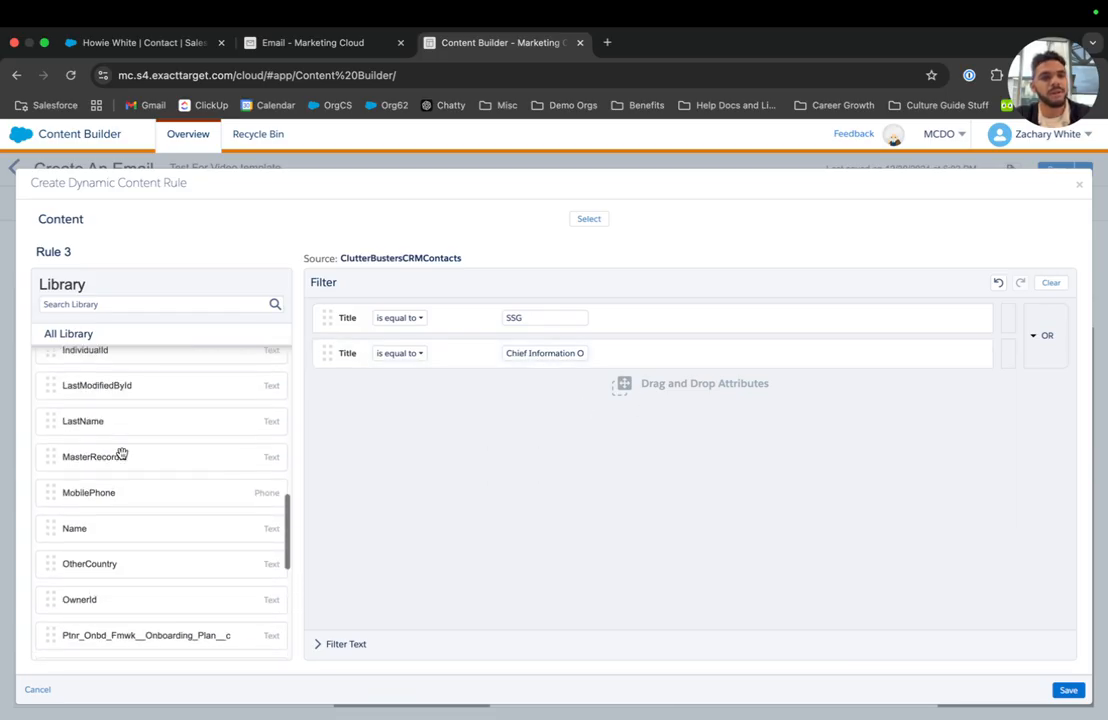
pyautogui.moveTo(131, 422); pyautogui.dragTo(497, 352)
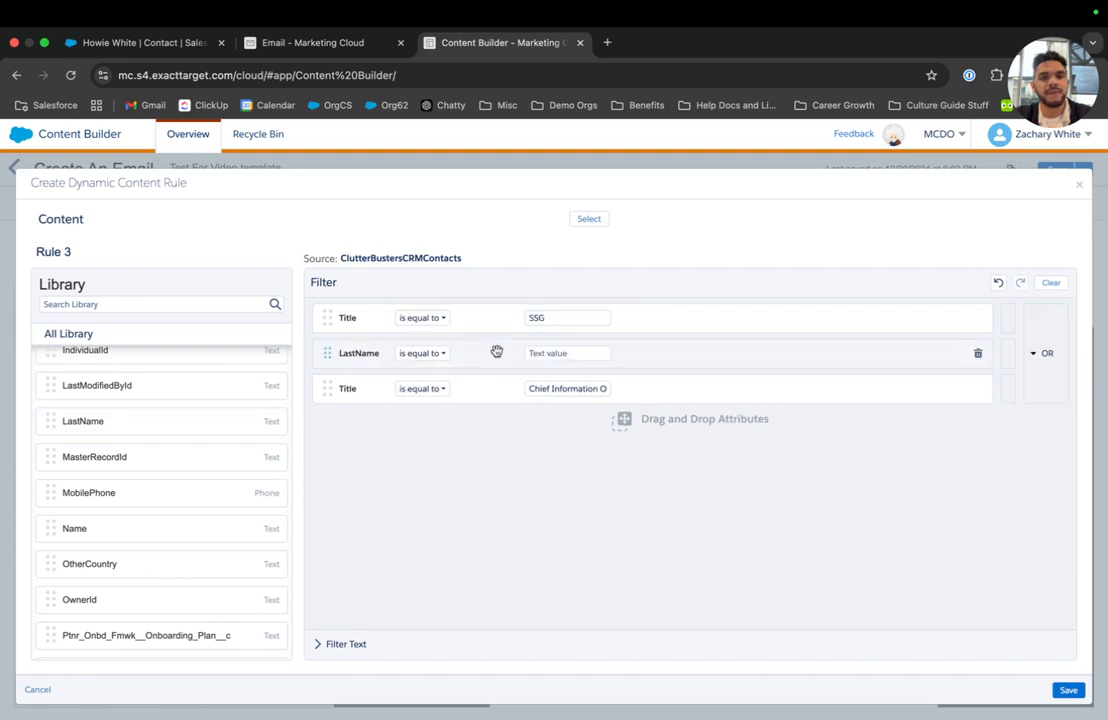
pyautogui.click(546, 355)
pyautogui.write('White')
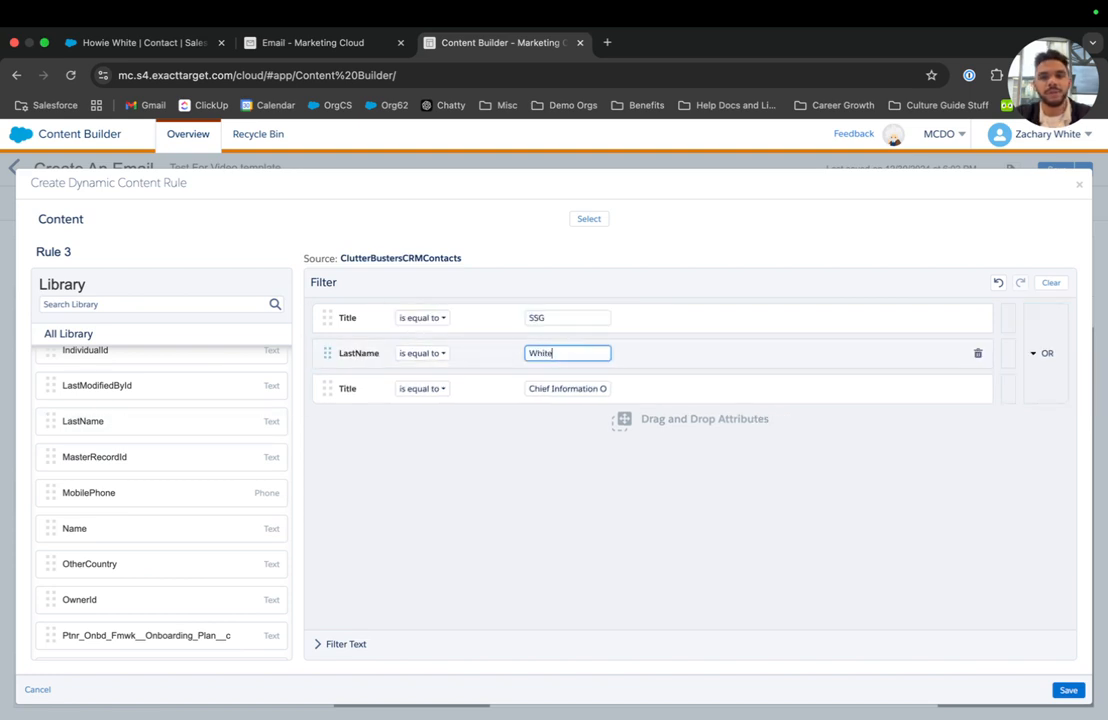
pyautogui.click(1006, 317)
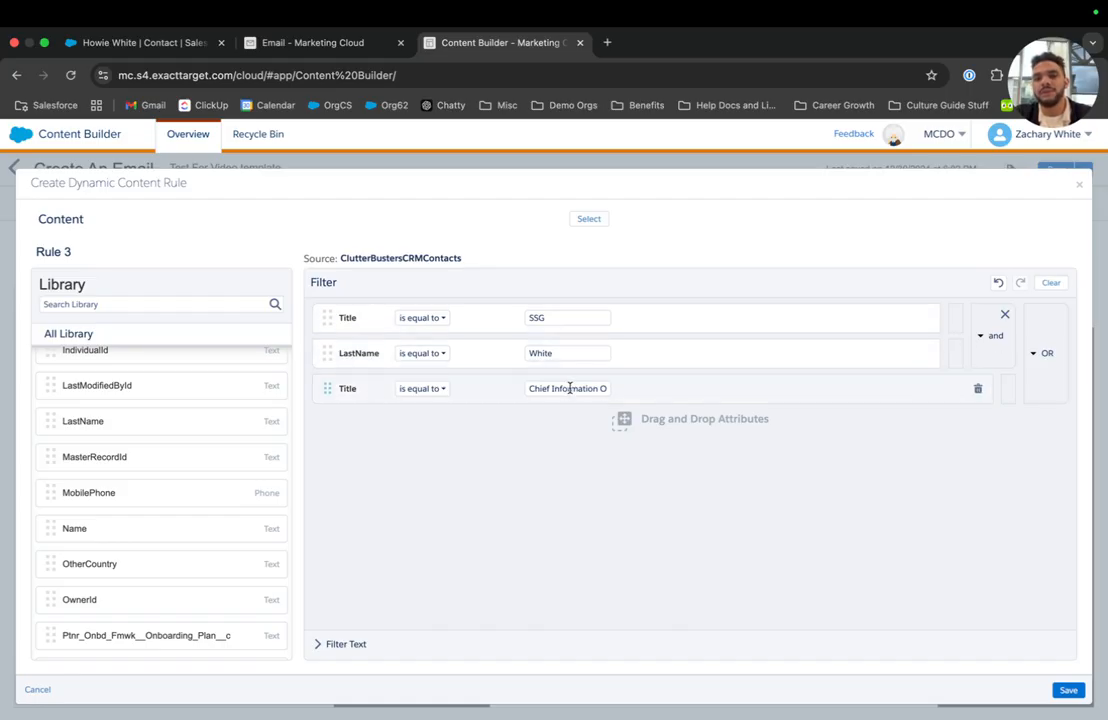
# Use the truck image Animation - 1707172973361.gif as Rule 3's content and save the rule.
pyautogui.click(589, 218)
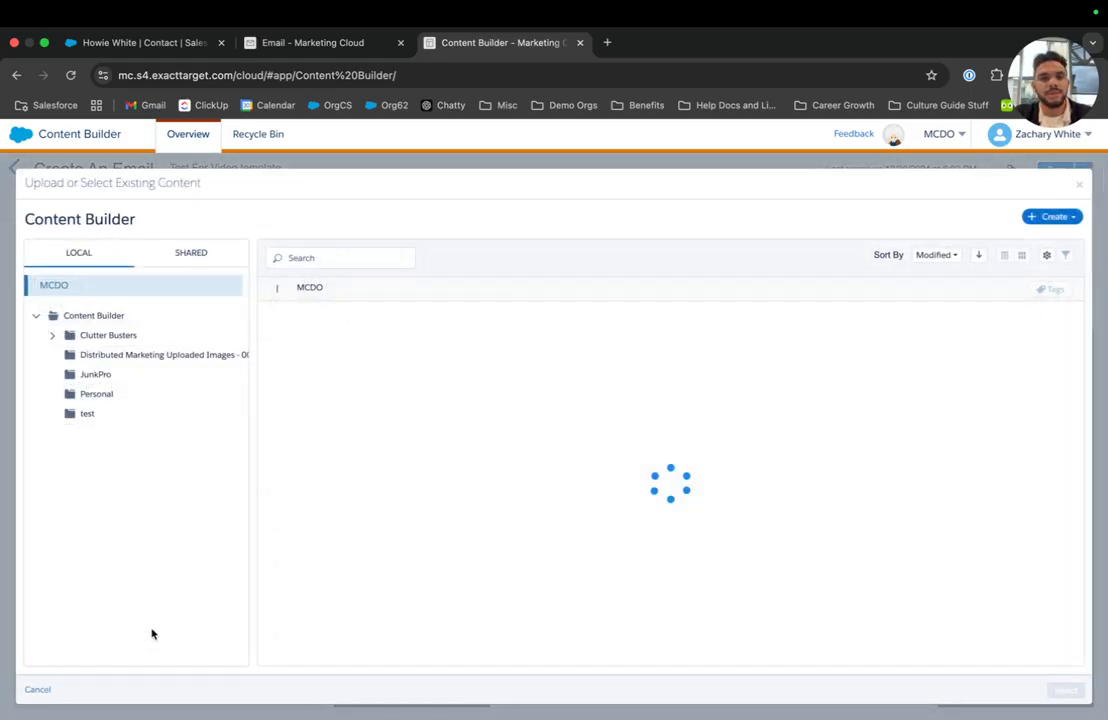
pyautogui.scroll(-10, 433, 518)
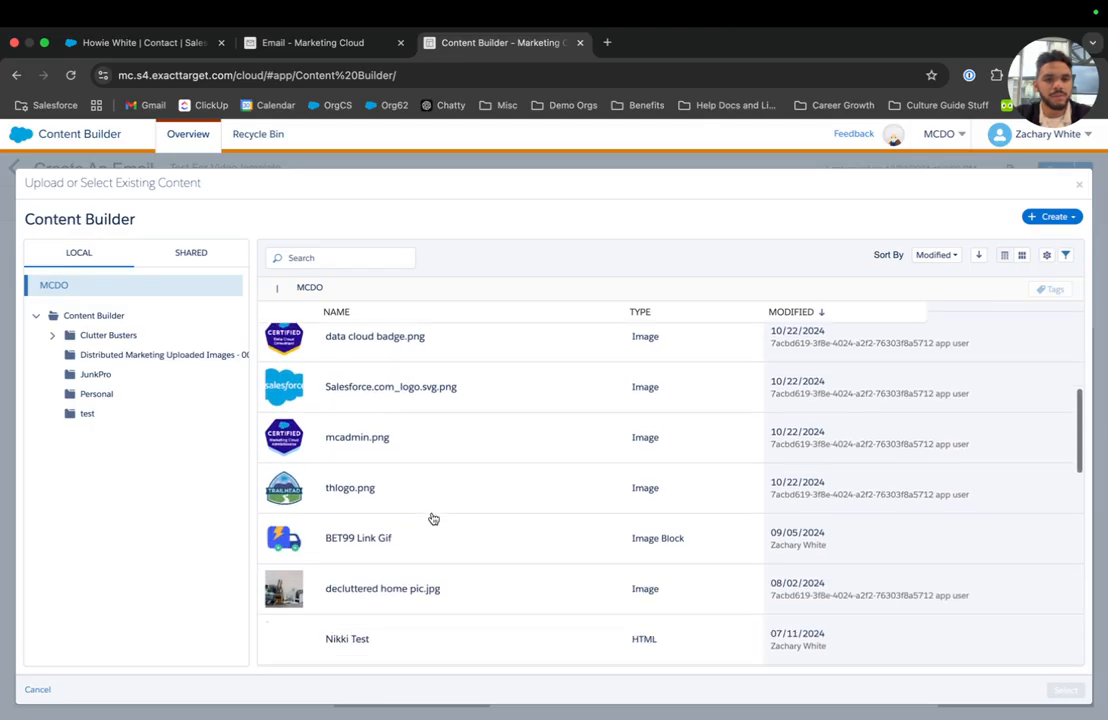
pyautogui.scroll(3, 432, 517)
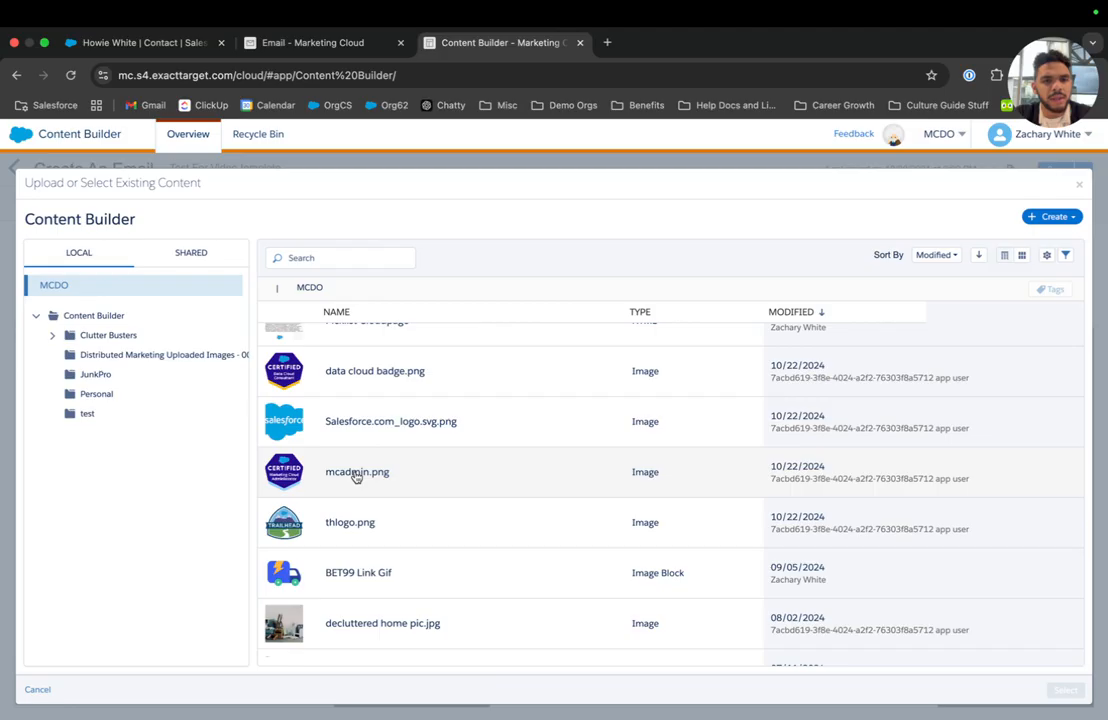
pyautogui.scroll(5, 352, 522)
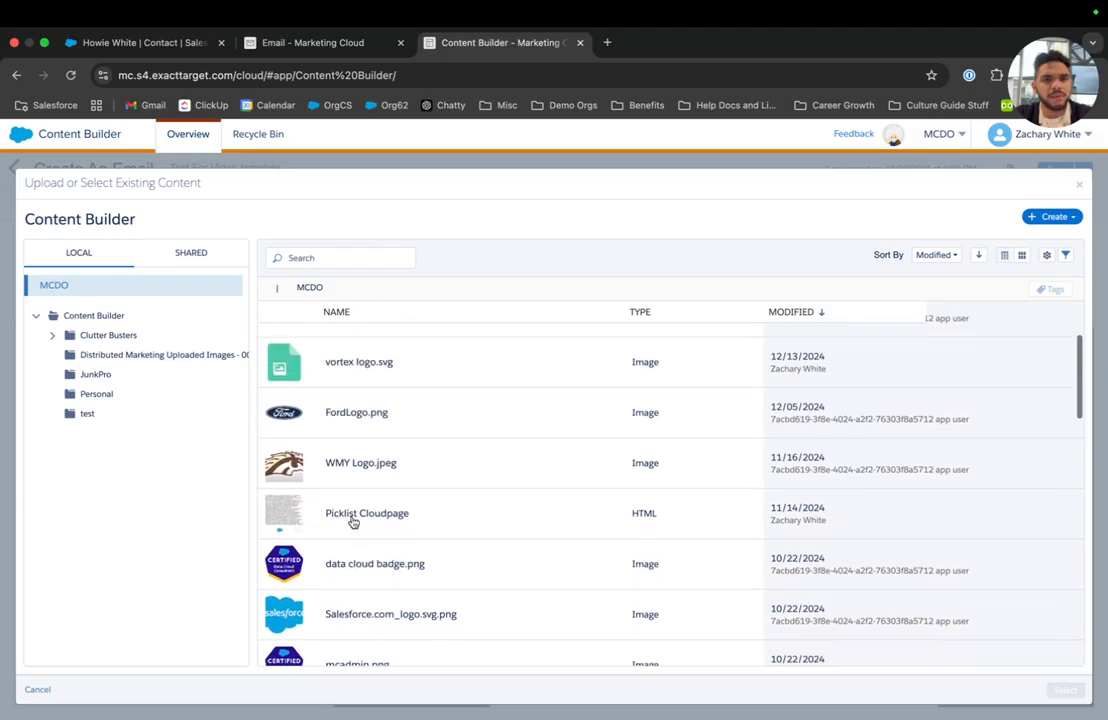
pyautogui.scroll(1, 349, 475)
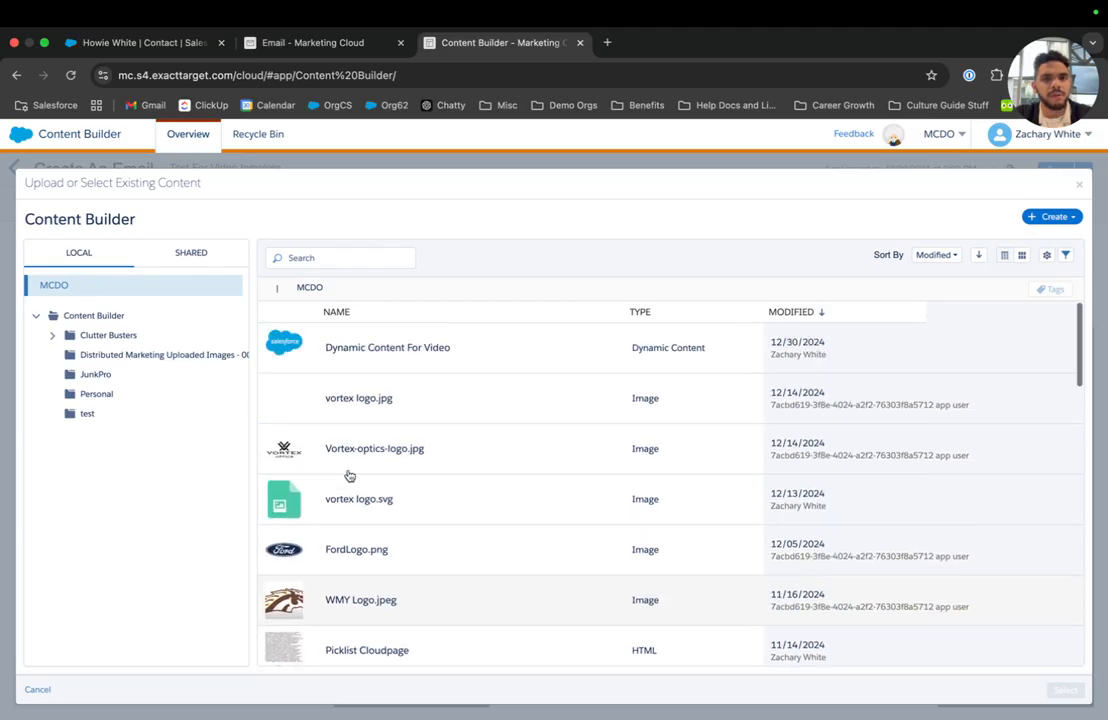
pyautogui.scroll(-4, 349, 443)
pyautogui.scroll(-10, 349, 411)
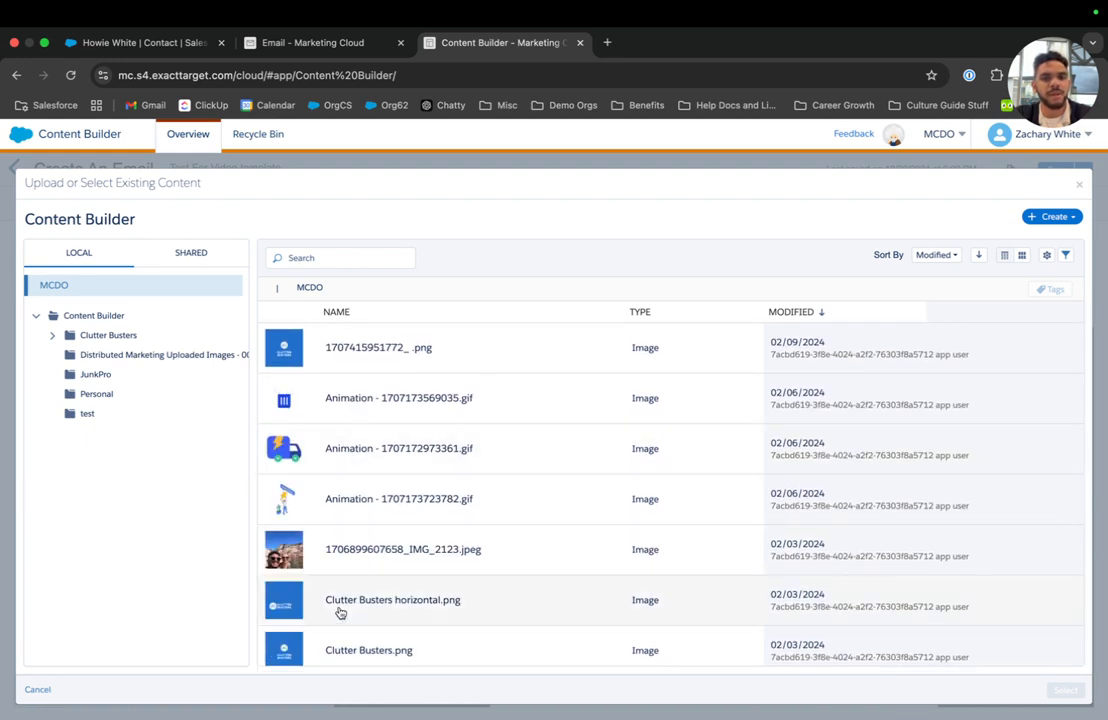
pyautogui.click(333, 448)
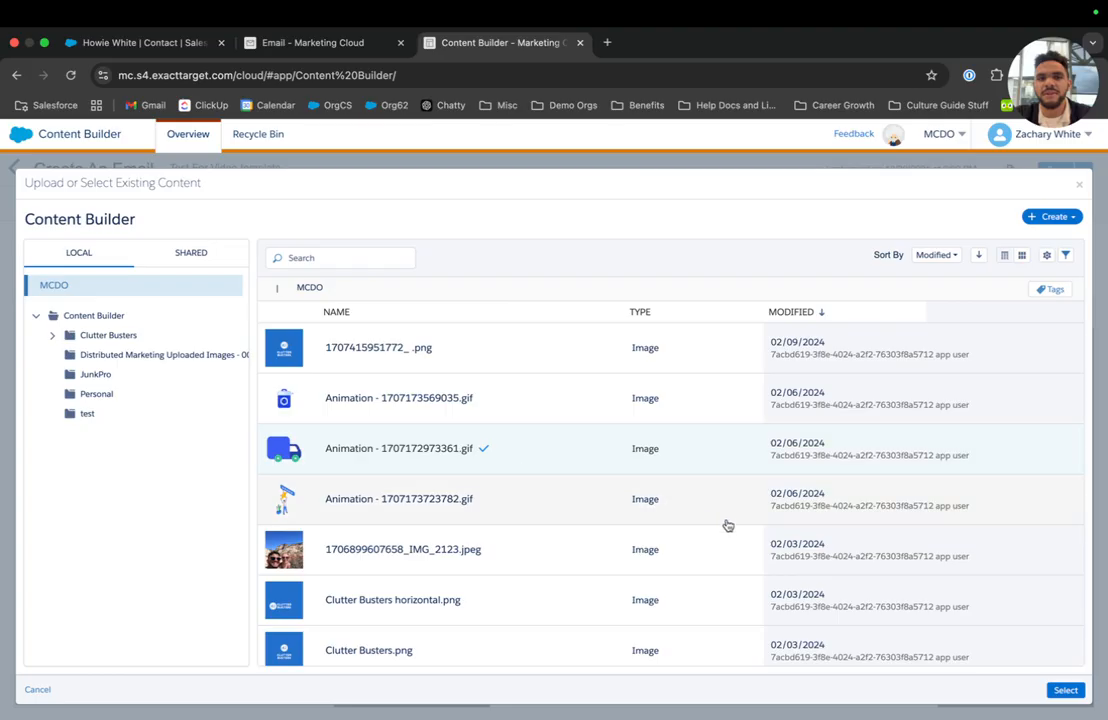
pyautogui.click(1055, 689)
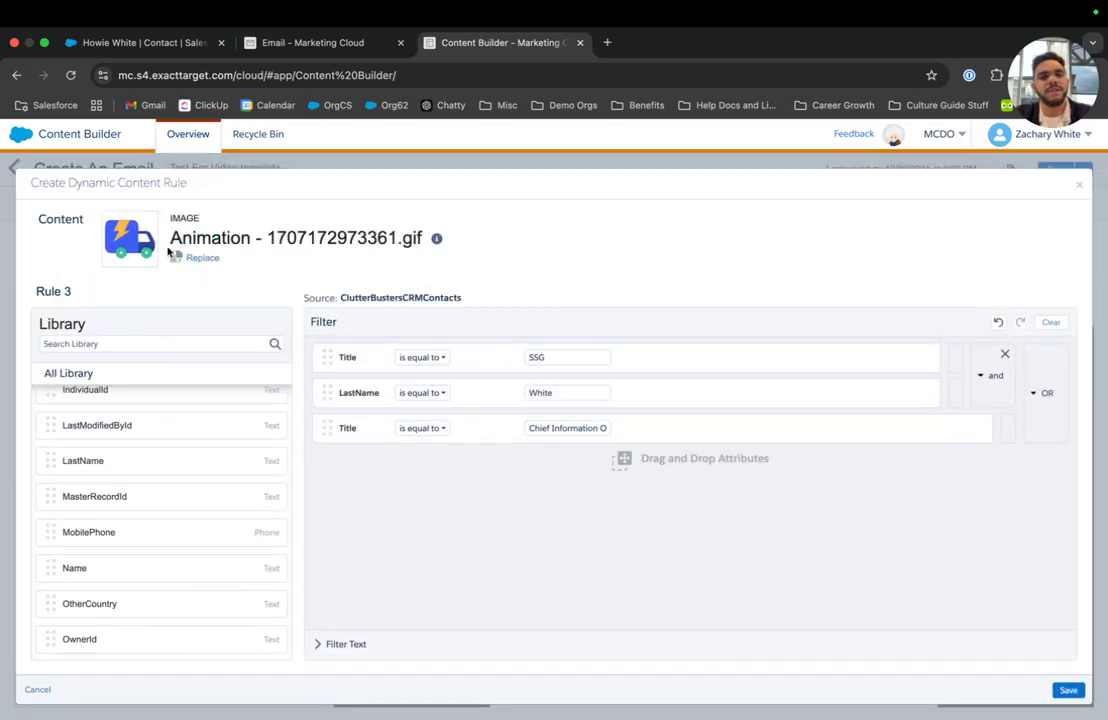
pyautogui.click(1067, 691)
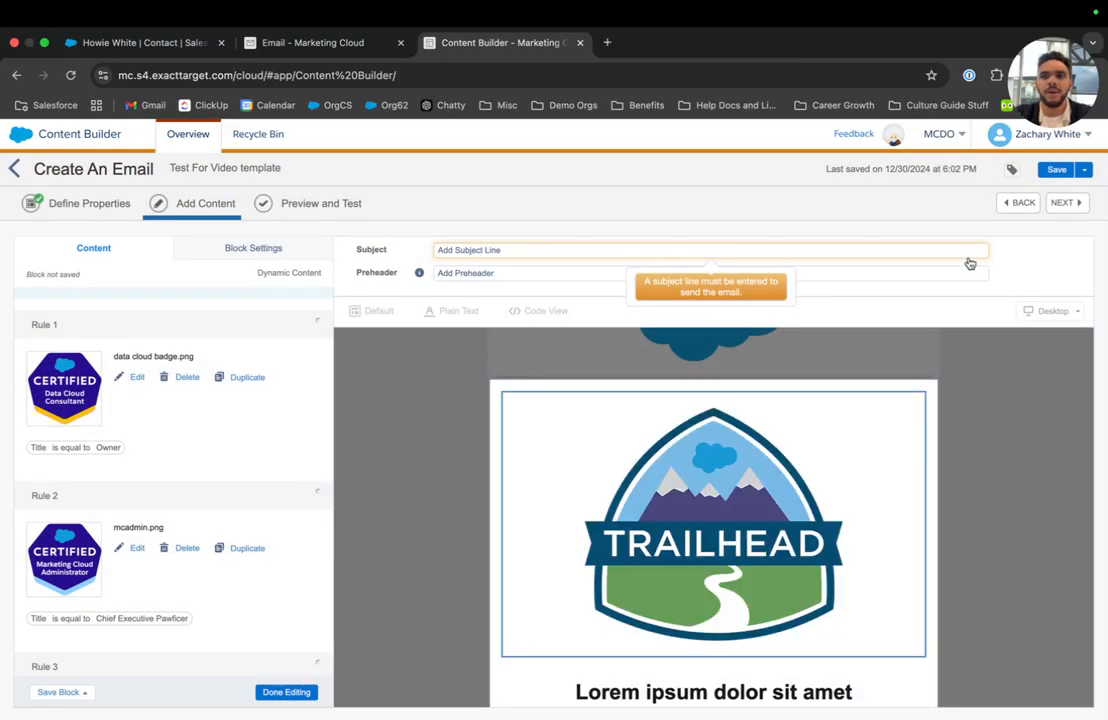
# Save the email and change the text block heading to 'Congrats on passing your exam!'.
pyautogui.click(1057, 169)
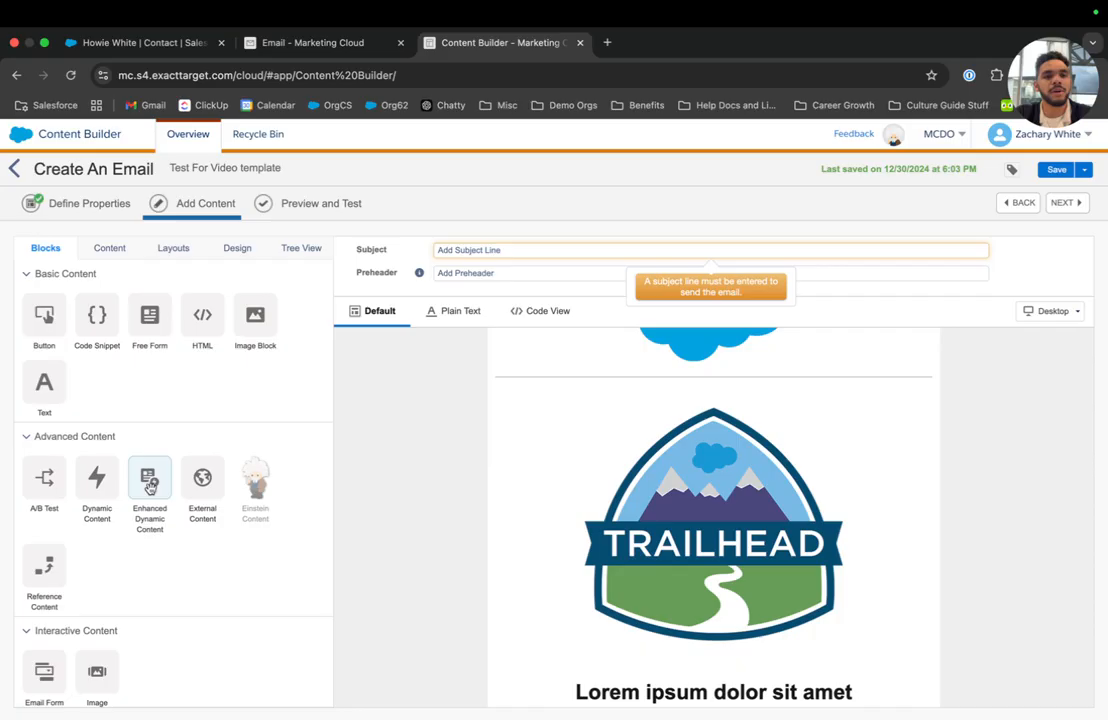
pyautogui.scroll(-5, 532, 482)
pyautogui.click(619, 459)
pyautogui.click(619, 459)
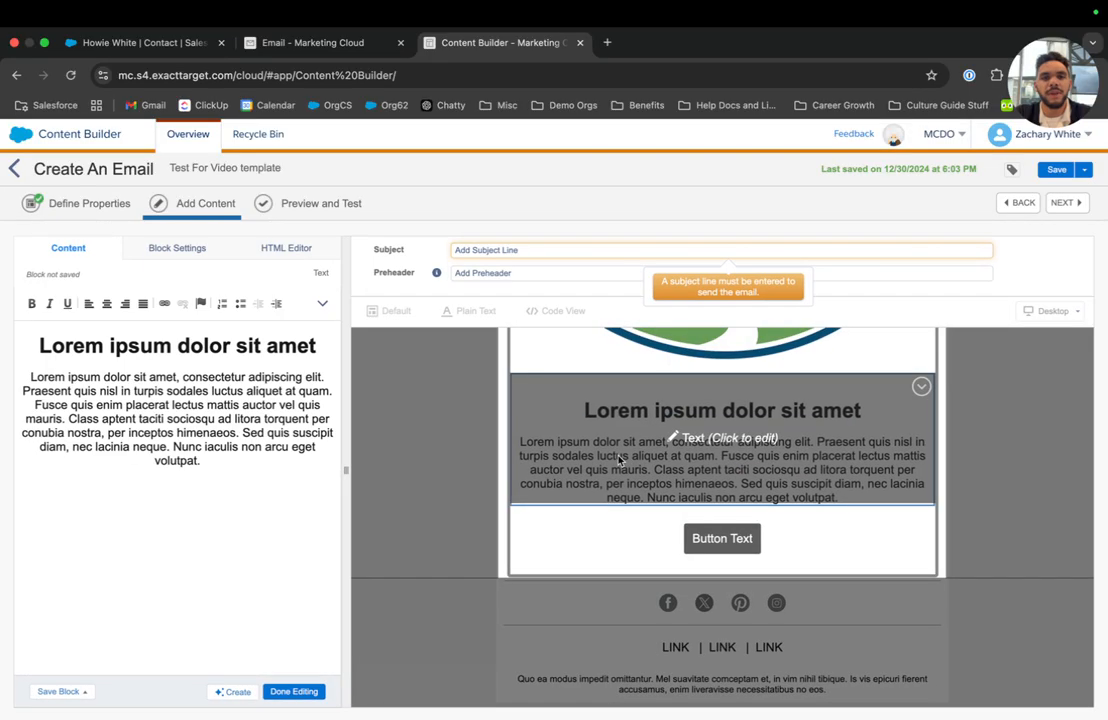
pyautogui.tripleClick(210, 346)
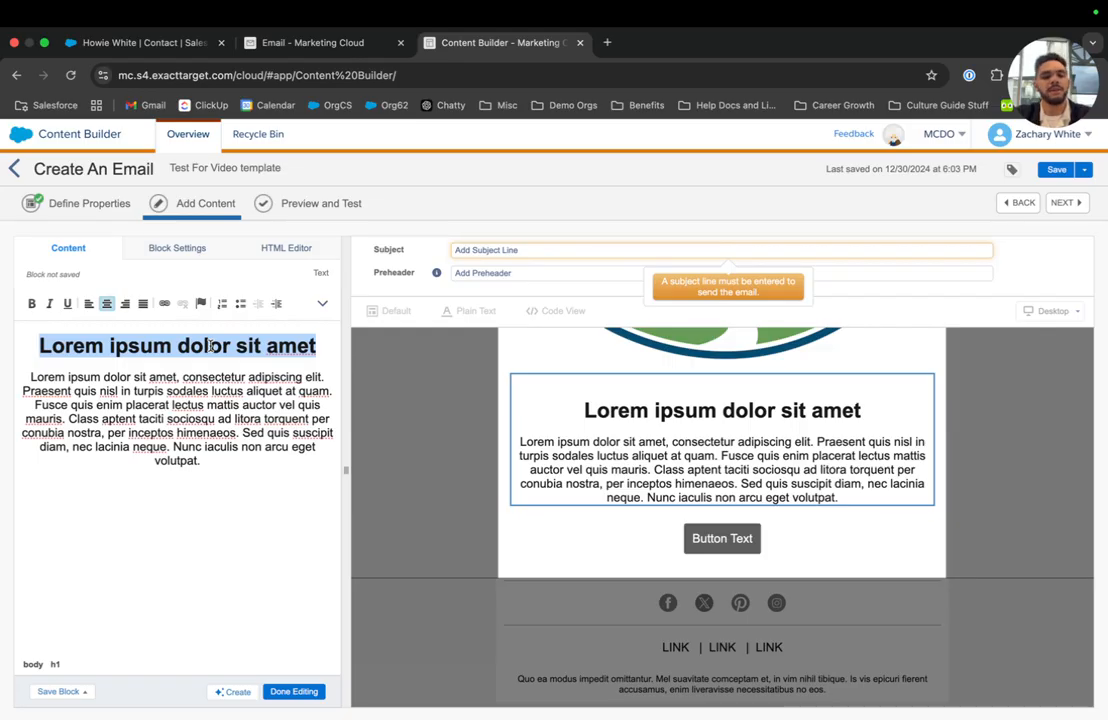
pyautogui.write('Congrats on ')
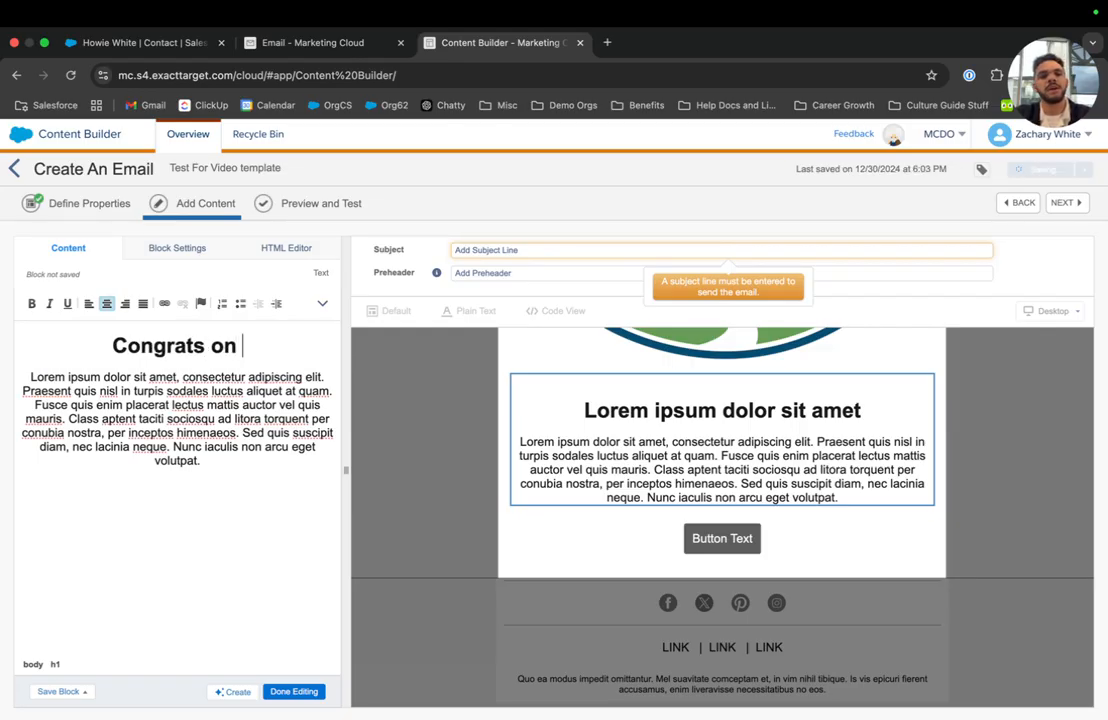
pyautogui.write('passing your exam!')
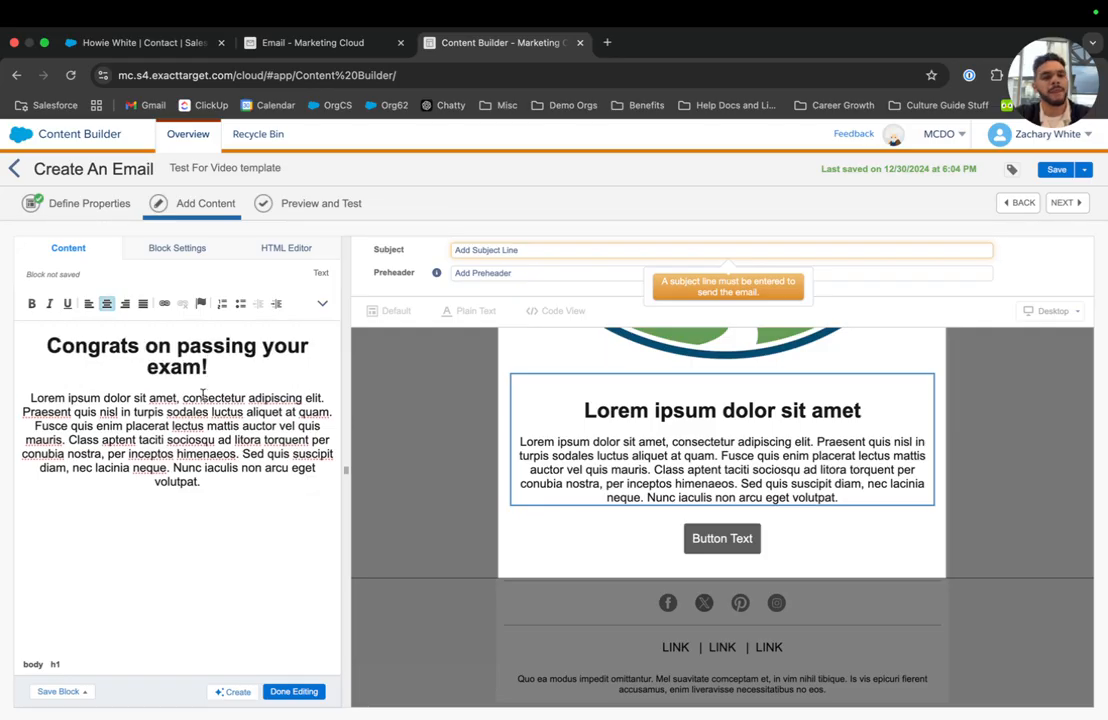
# Replace the body paragraph with 'We know how hard the exams are, go celebrate…' about other courses.
pyautogui.tripleClick(204, 391)
pyautogui.write('We know how hard th')
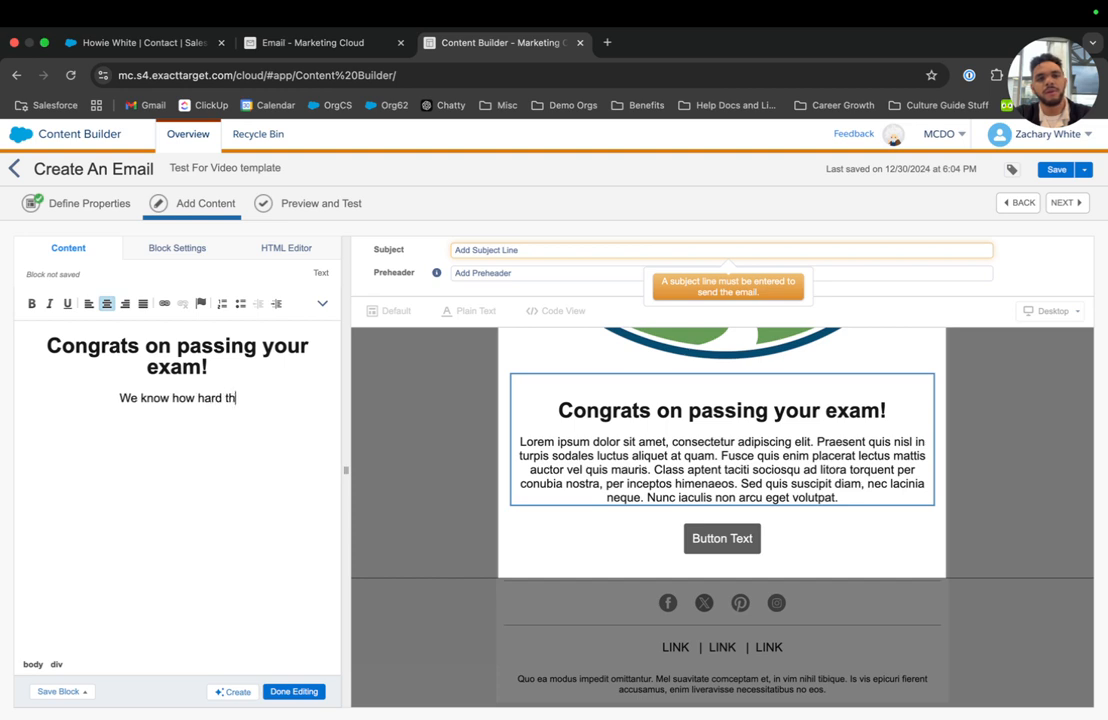
pyautogui.write('e exam')
pyautogui.press('BackSpace')
pyautogui.write('s are, go celebrate and when you are ready come and check our ou')
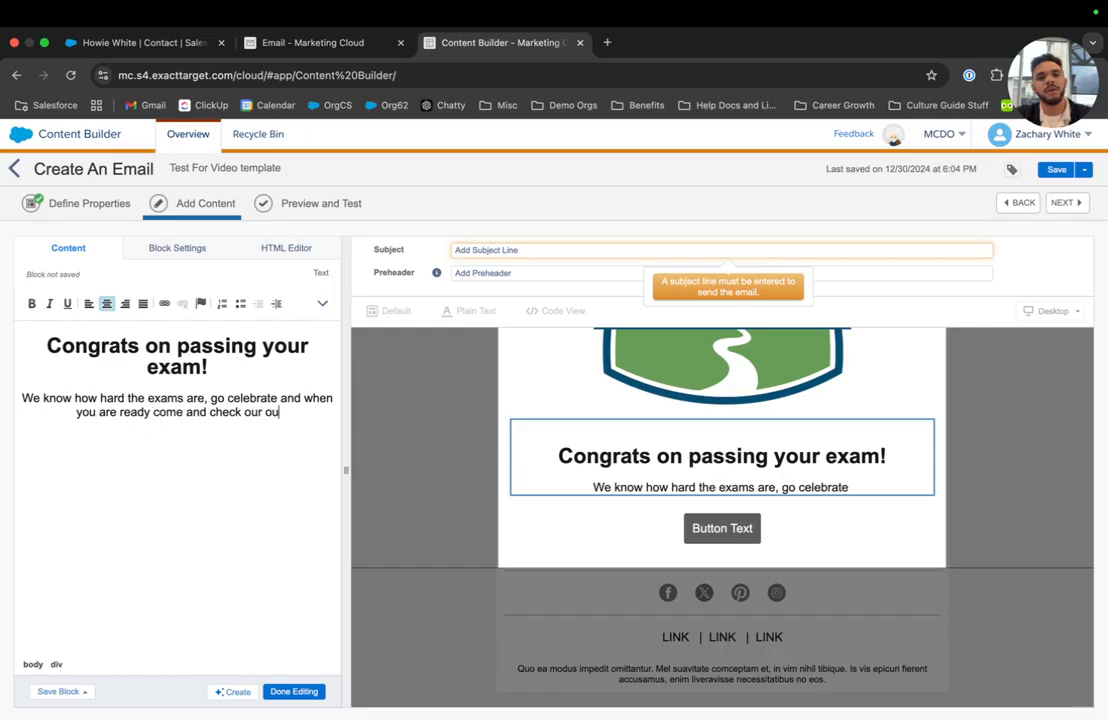
pyautogui.write('r other courses!')
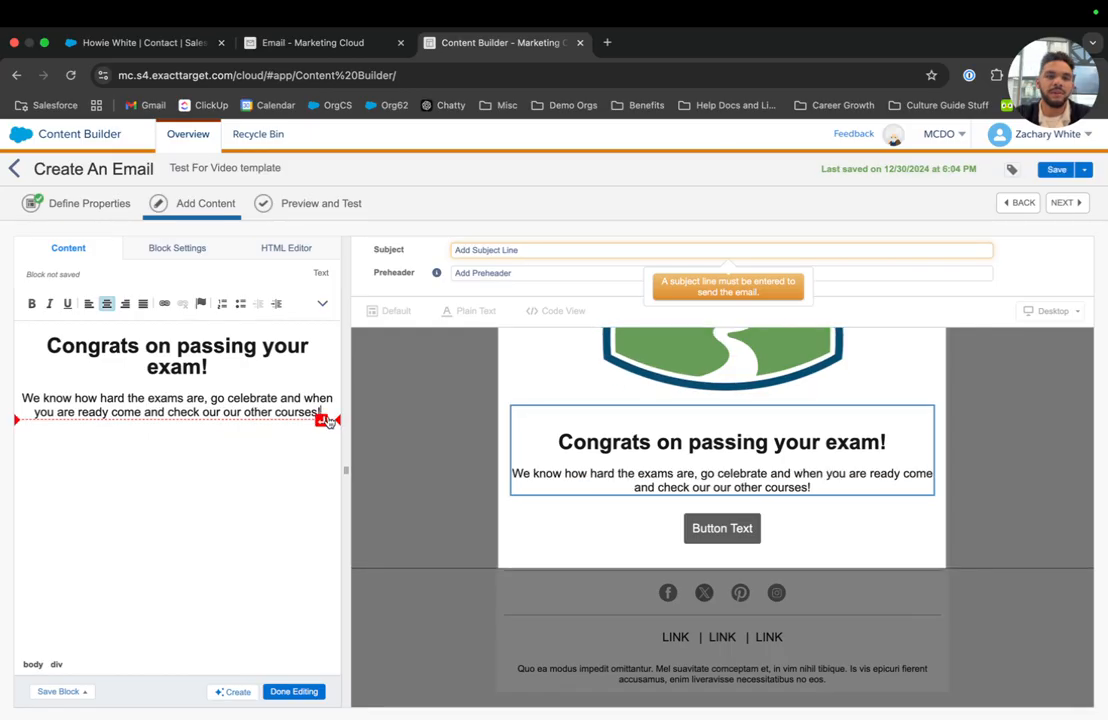
pyautogui.moveTo(326, 414); pyautogui.dragTo(13, 341)
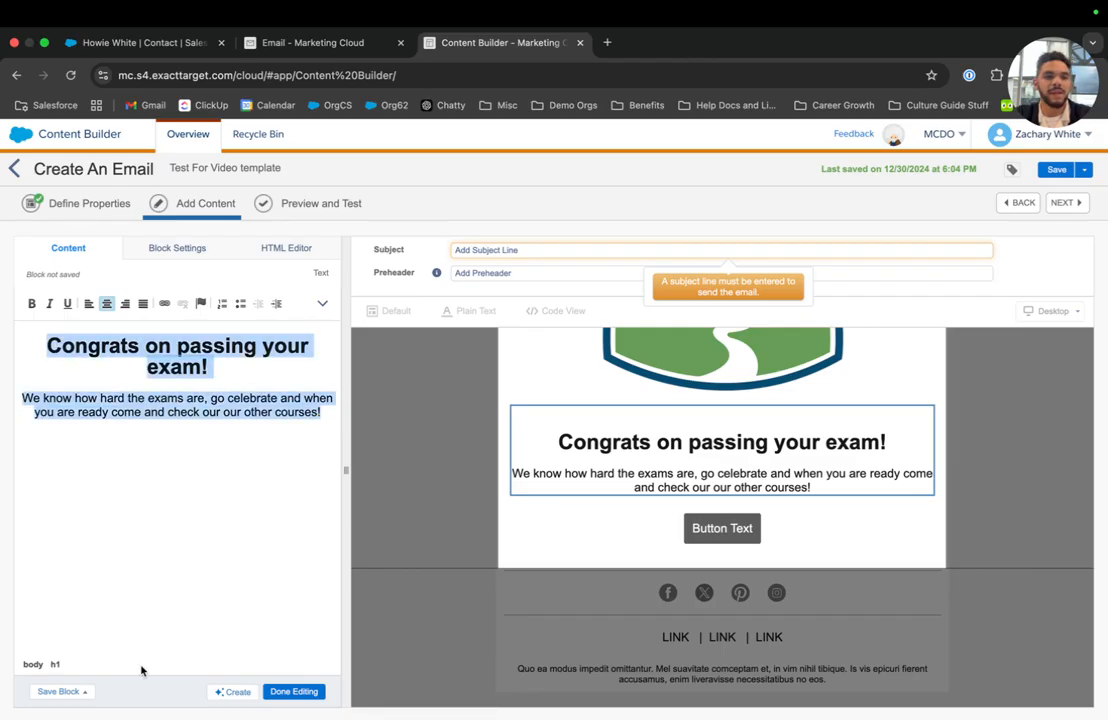
# Generate Einstein body copy drafts for a congratulate-the-customer message in the Vinnie brand personality.
pyautogui.click(236, 691)
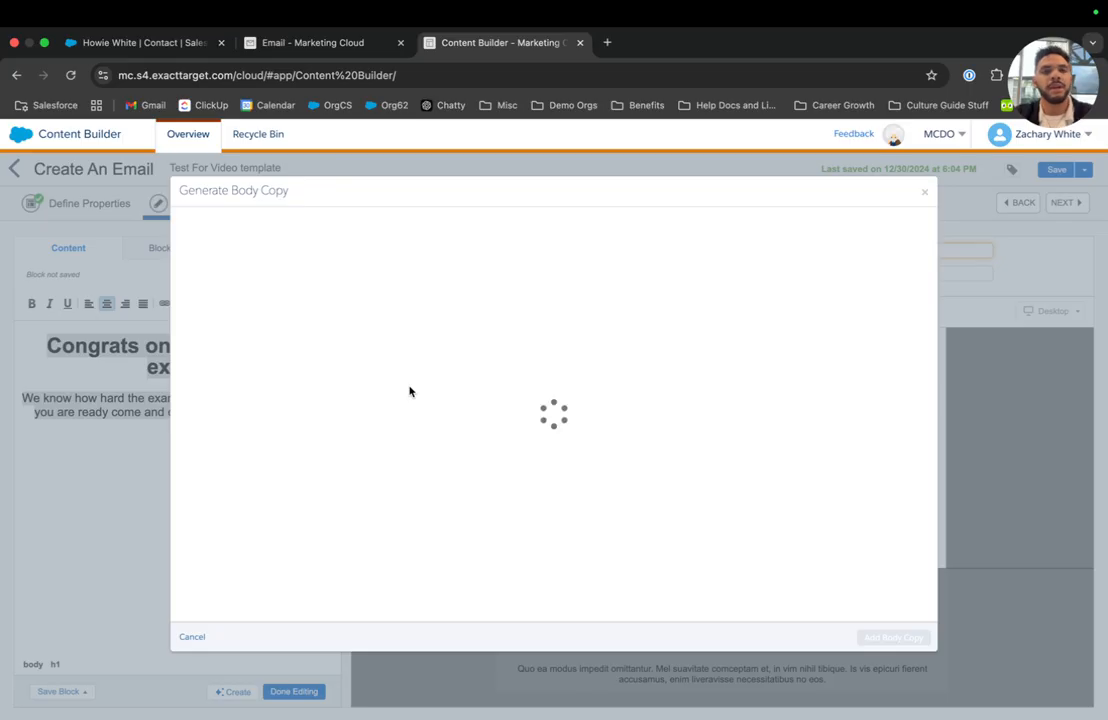
pyautogui.click(364, 307)
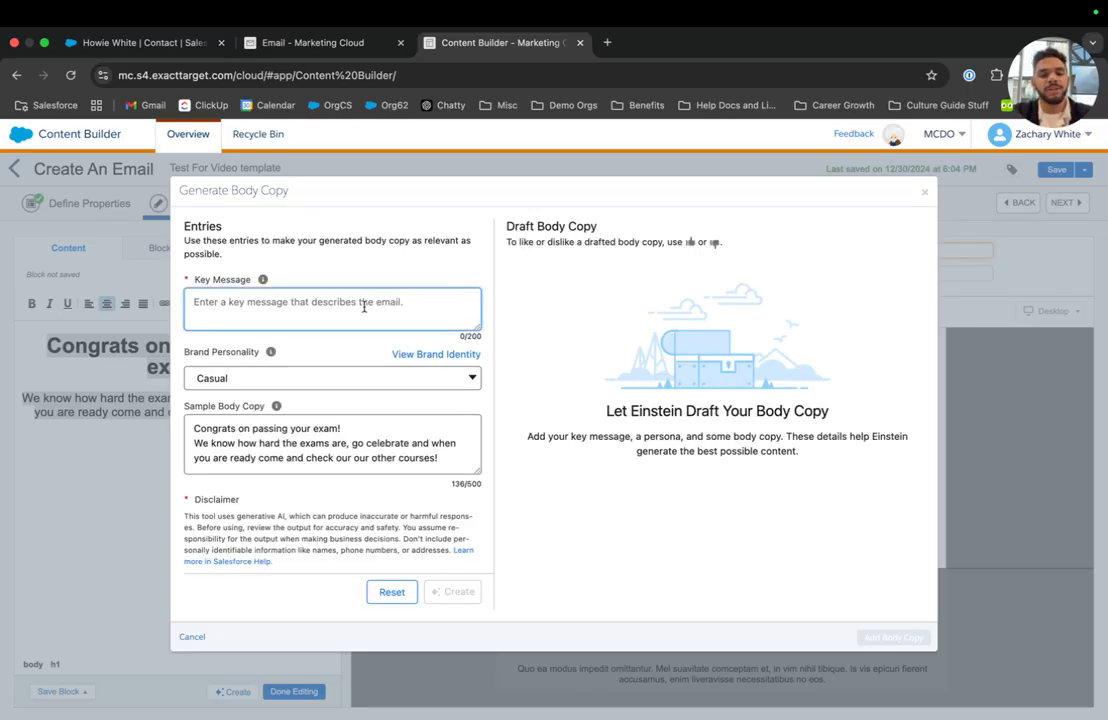
pyautogui.write('congradulate')
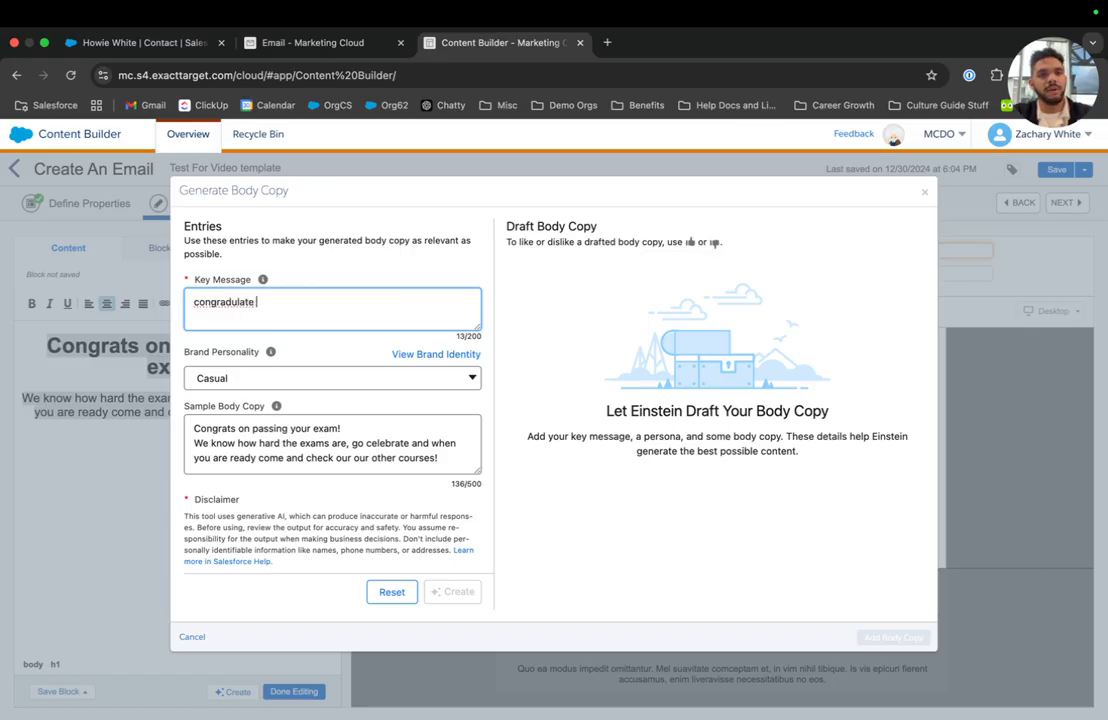
pyautogui.write(' customer on passing an exam')
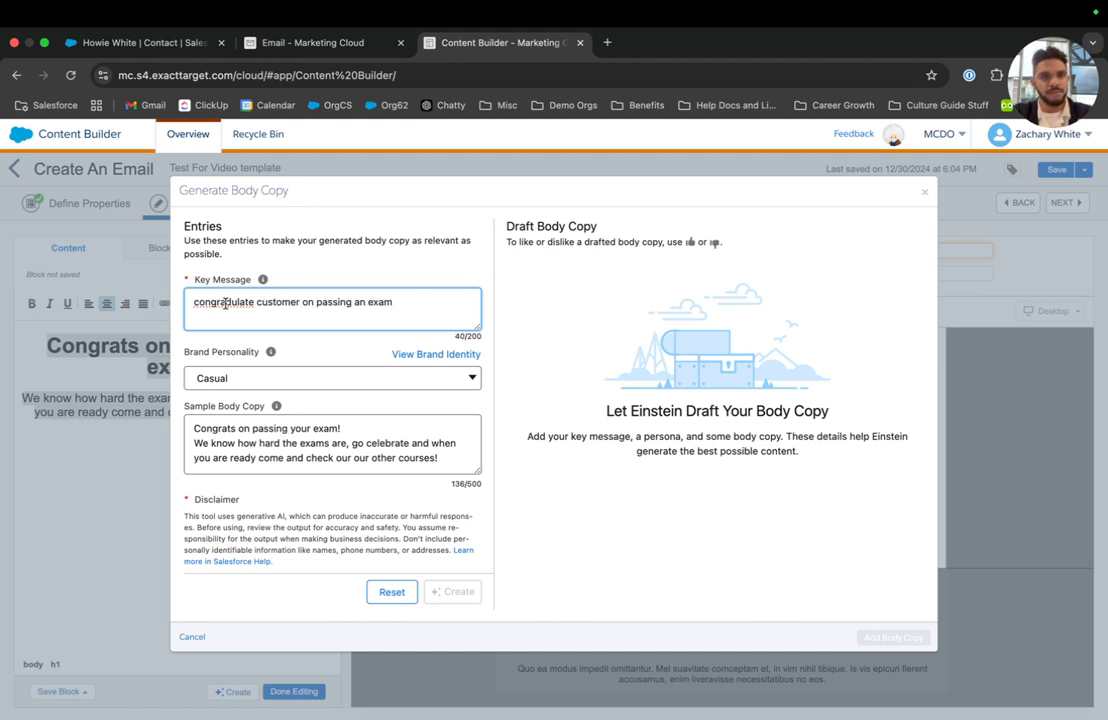
pyautogui.rightClick(226, 303)
pyautogui.click(257, 311)
pyautogui.click(271, 377)
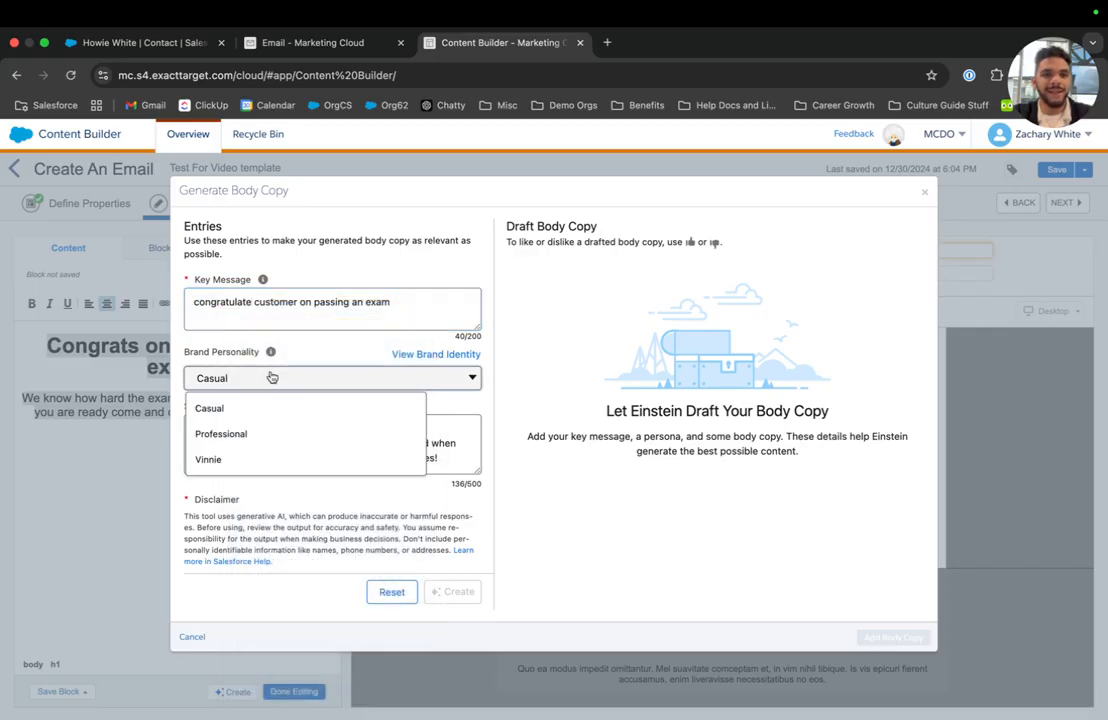
pyautogui.click(247, 459)
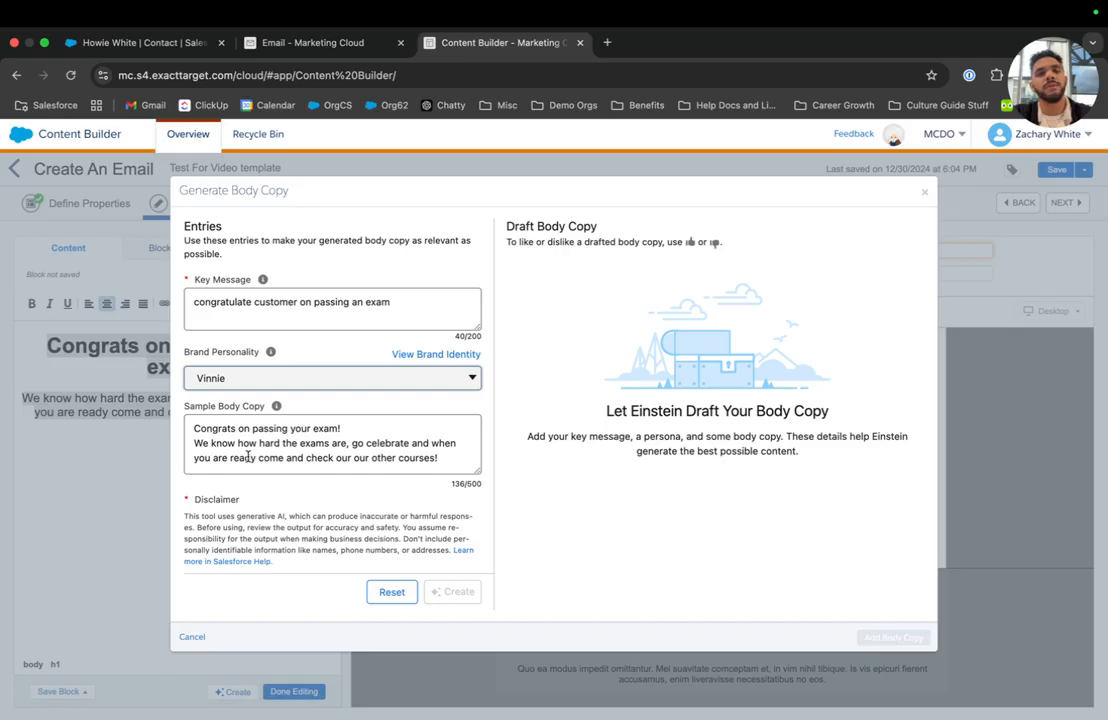
pyautogui.scroll(-2, 247, 457)
pyautogui.click(190, 550)
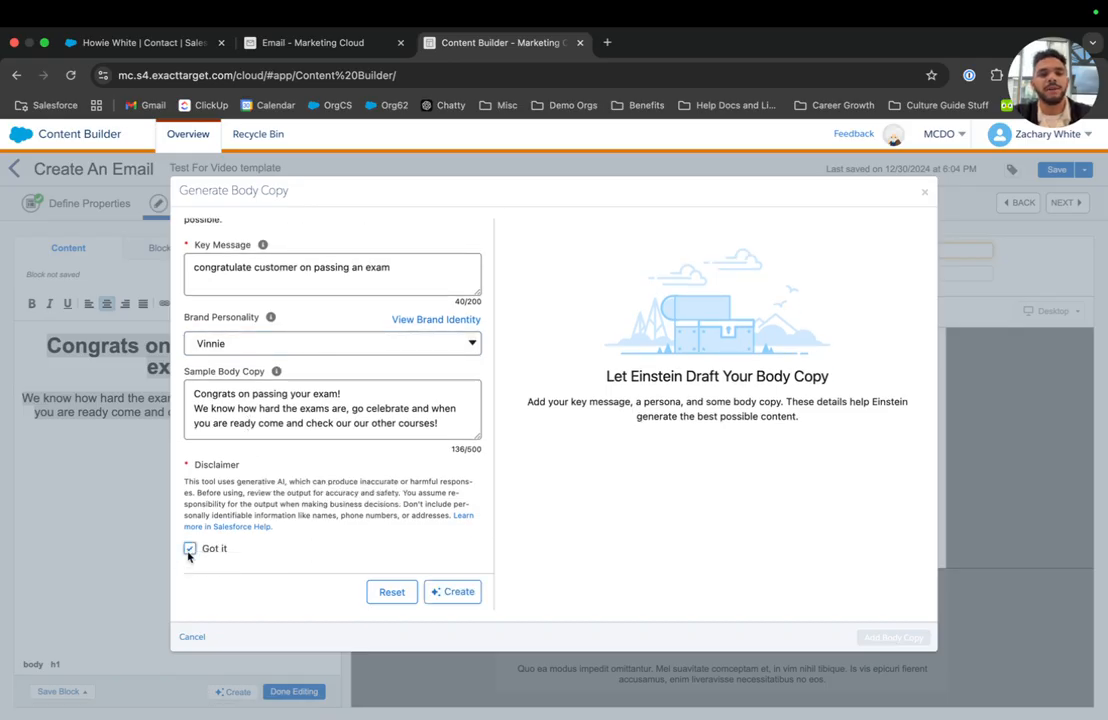
pyautogui.click(445, 591)
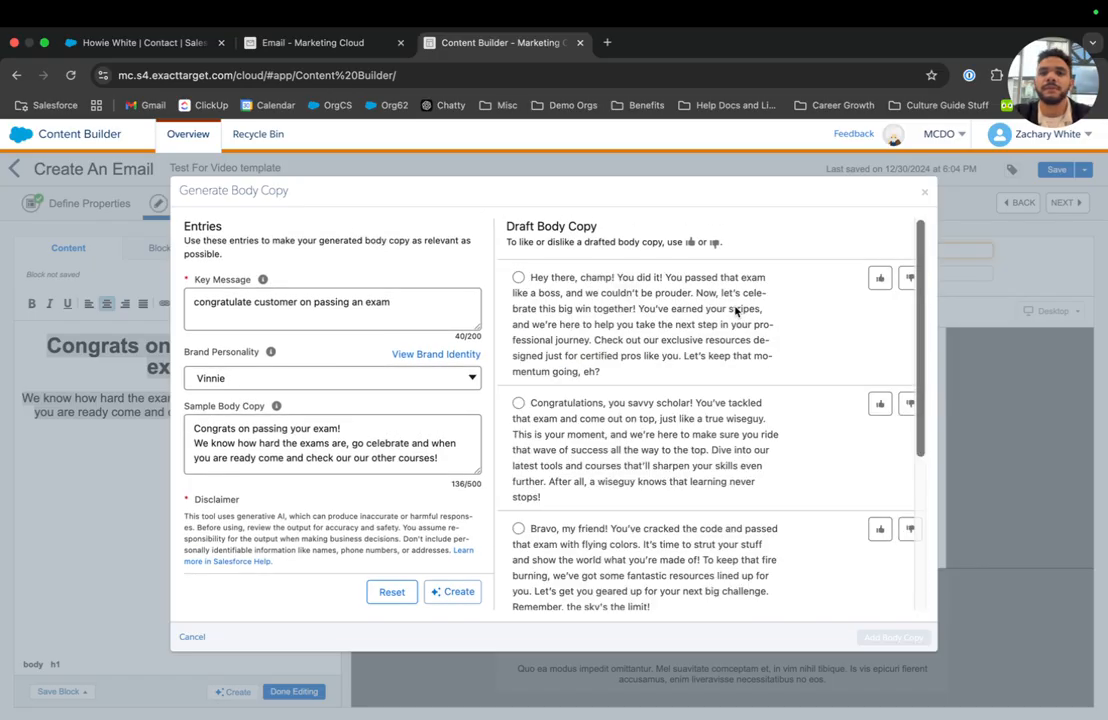
# Insert the 'Bravo, my friend!' draft as the email's body copy.
pyautogui.scroll(-1, 546, 390)
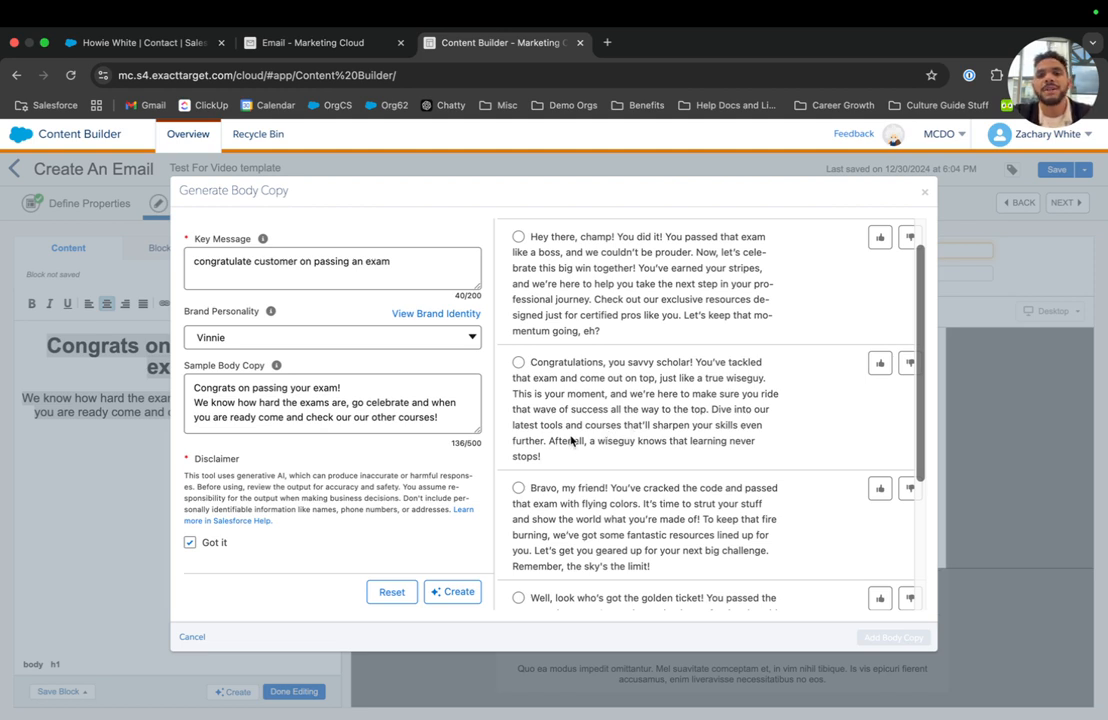
pyautogui.click(518, 362)
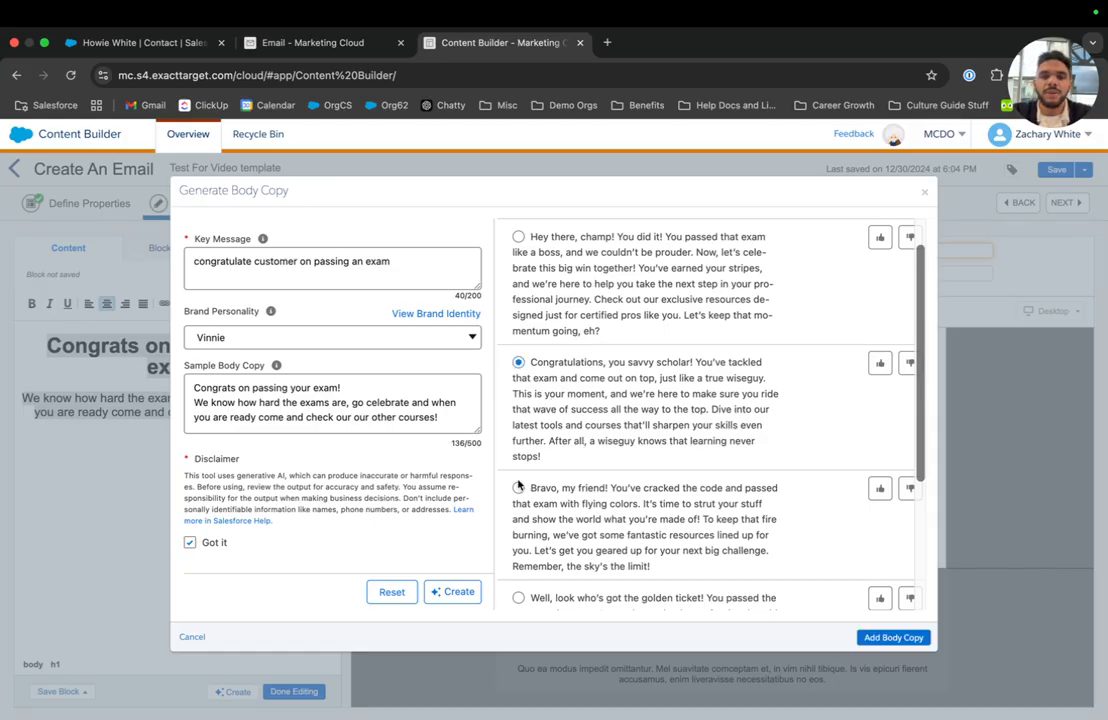
pyautogui.click(880, 362)
pyautogui.click(880, 488)
pyautogui.scroll(-2, 615, 510)
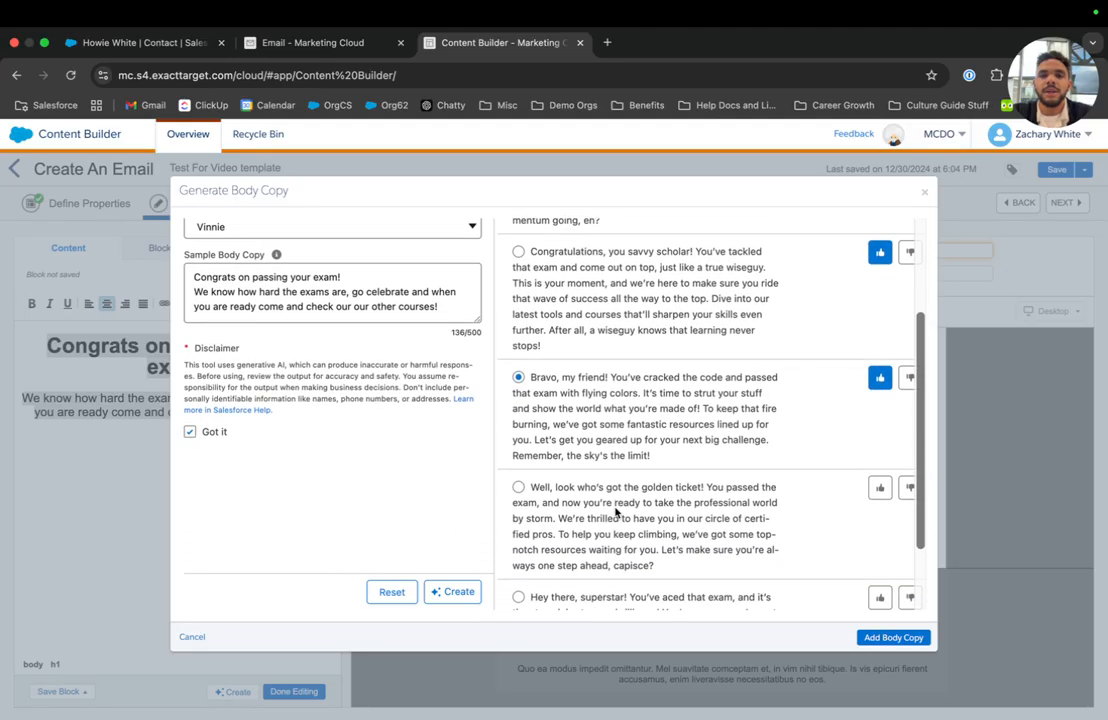
pyautogui.click(892, 637)
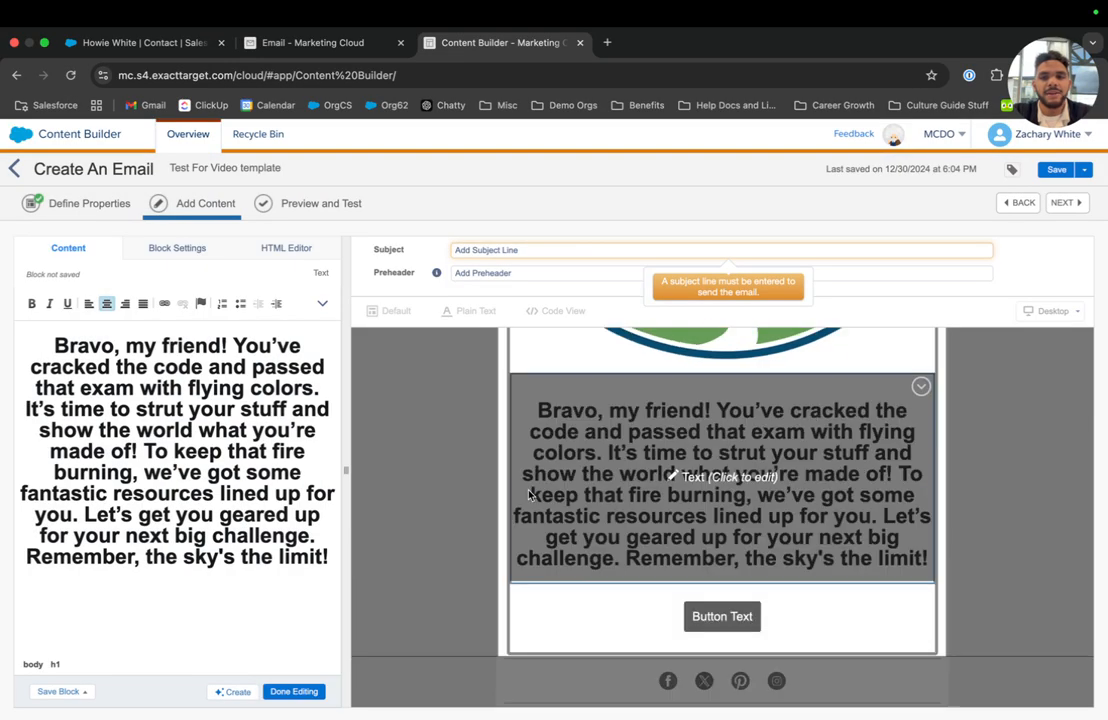
# Reopen the body text block, reselect the Bravo paragraph, then finish editing the text block.
pyautogui.click(427, 515)
pyautogui.click(645, 442)
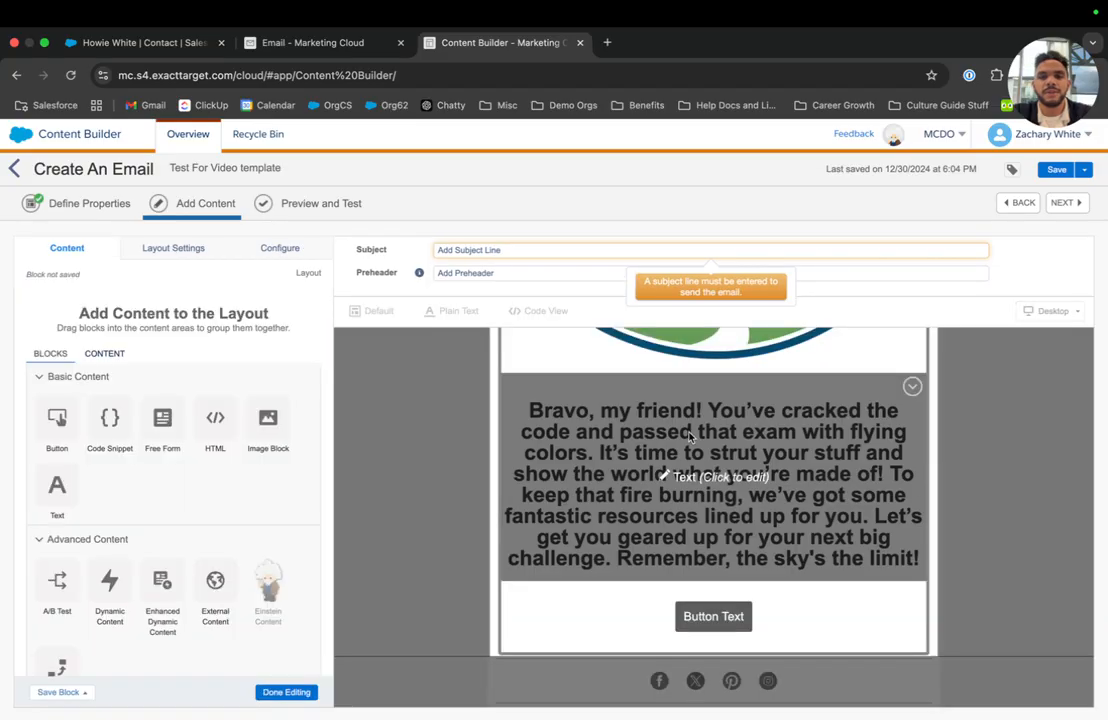
pyautogui.click(664, 476)
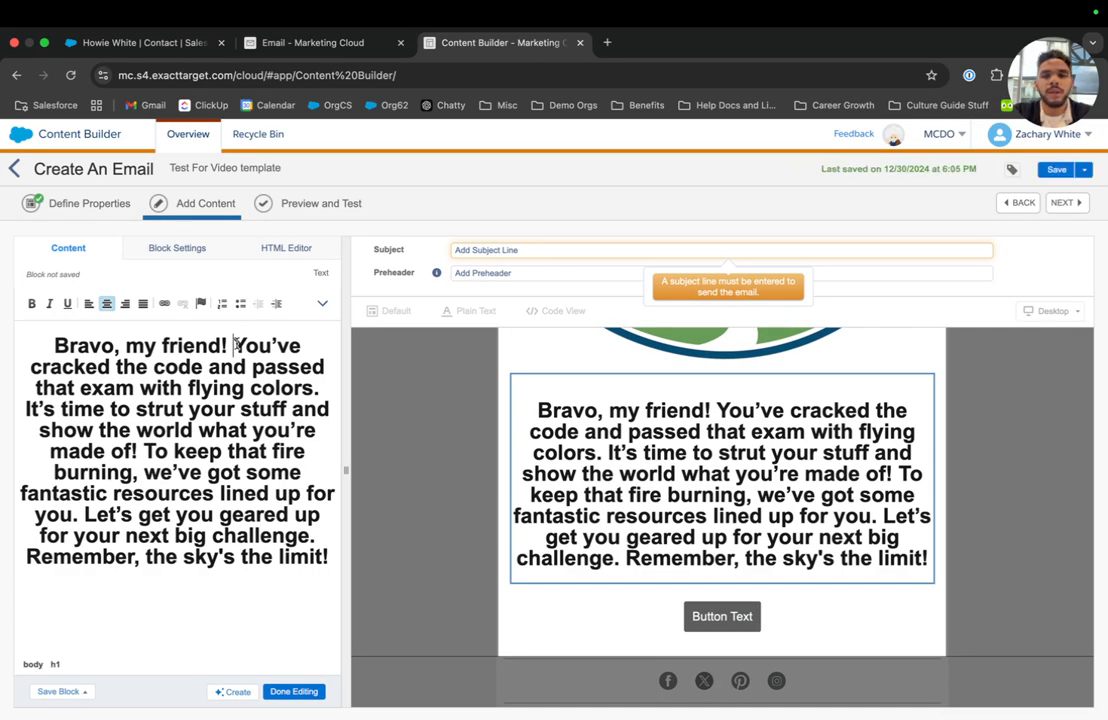
pyautogui.tripleClick(107, 346)
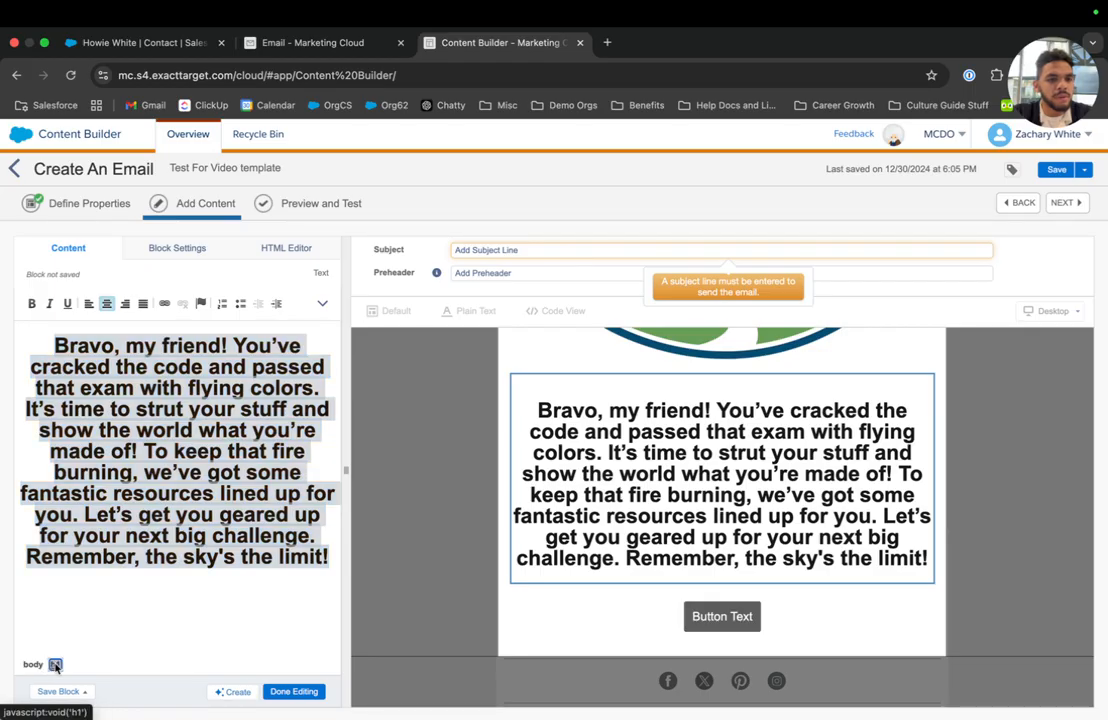
pyautogui.click(94, 589)
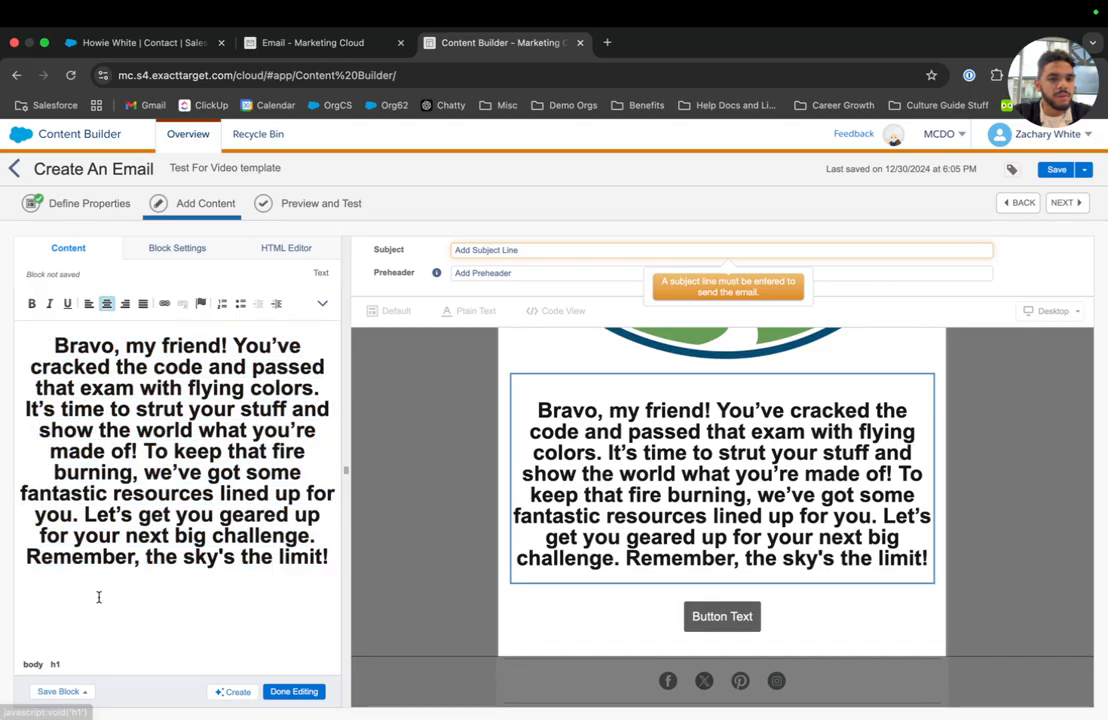
pyautogui.click(293, 691)
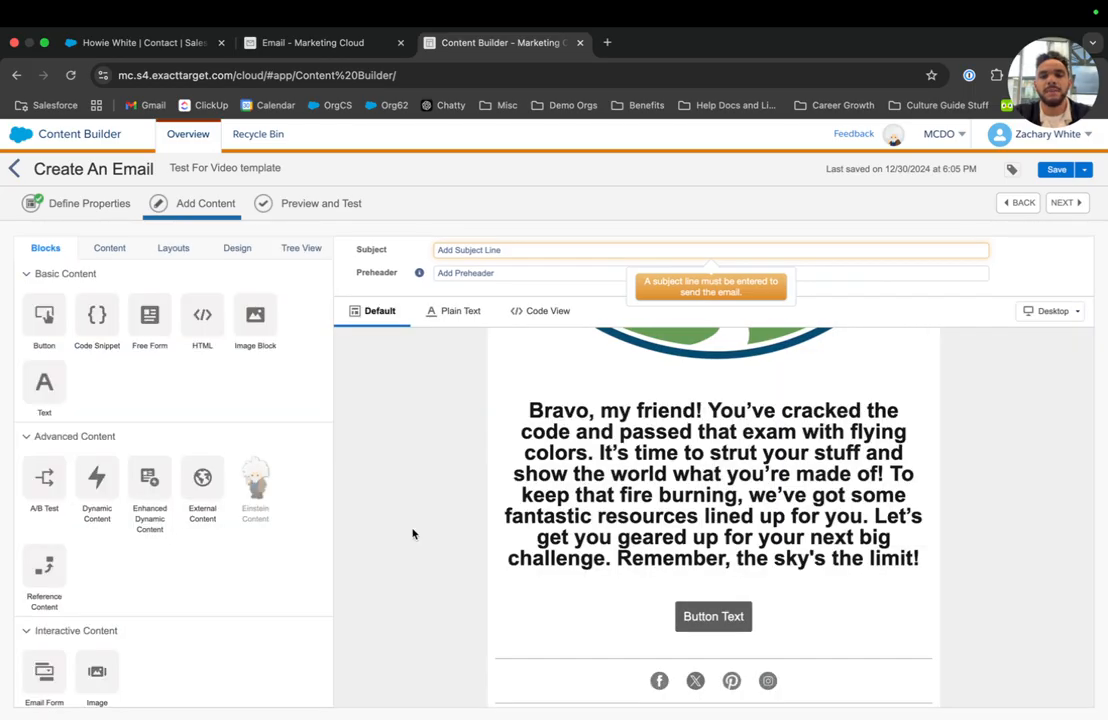
pyautogui.scroll(2, 412, 534)
pyautogui.scroll(-5, 412, 534)
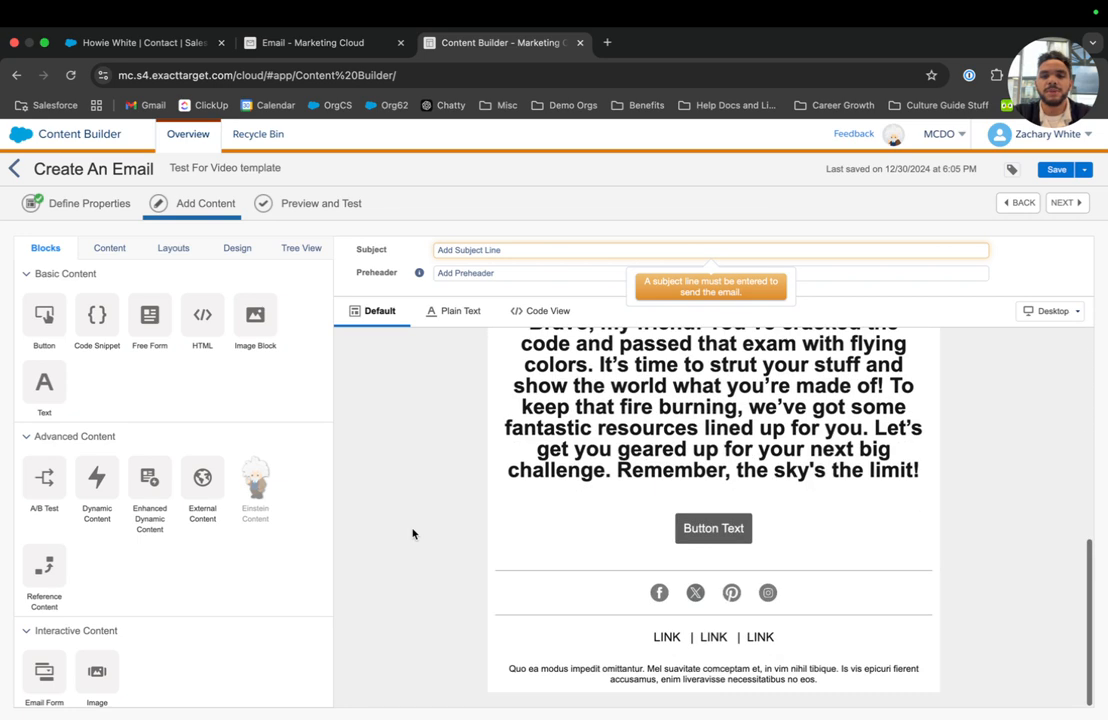
# Change the button label to 'Celebrate With Us!'.
pyautogui.click(729, 521)
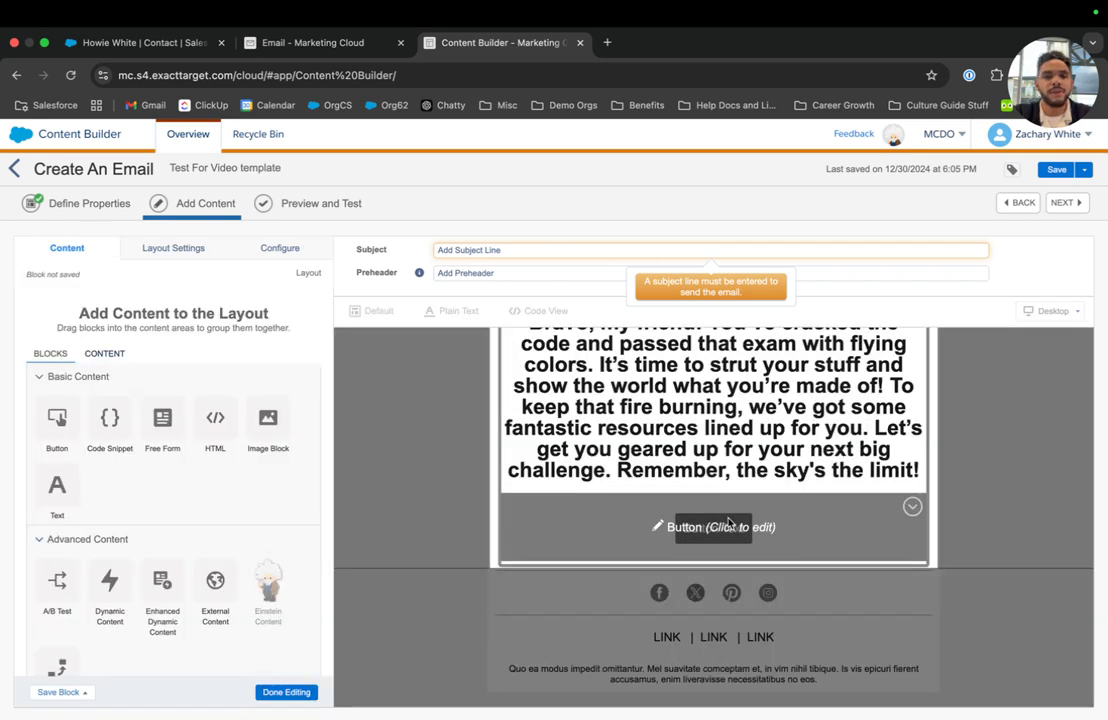
pyautogui.doubleClick(85, 349)
pyautogui.tripleClick(85, 349)
pyautogui.write('Celebrate With u')
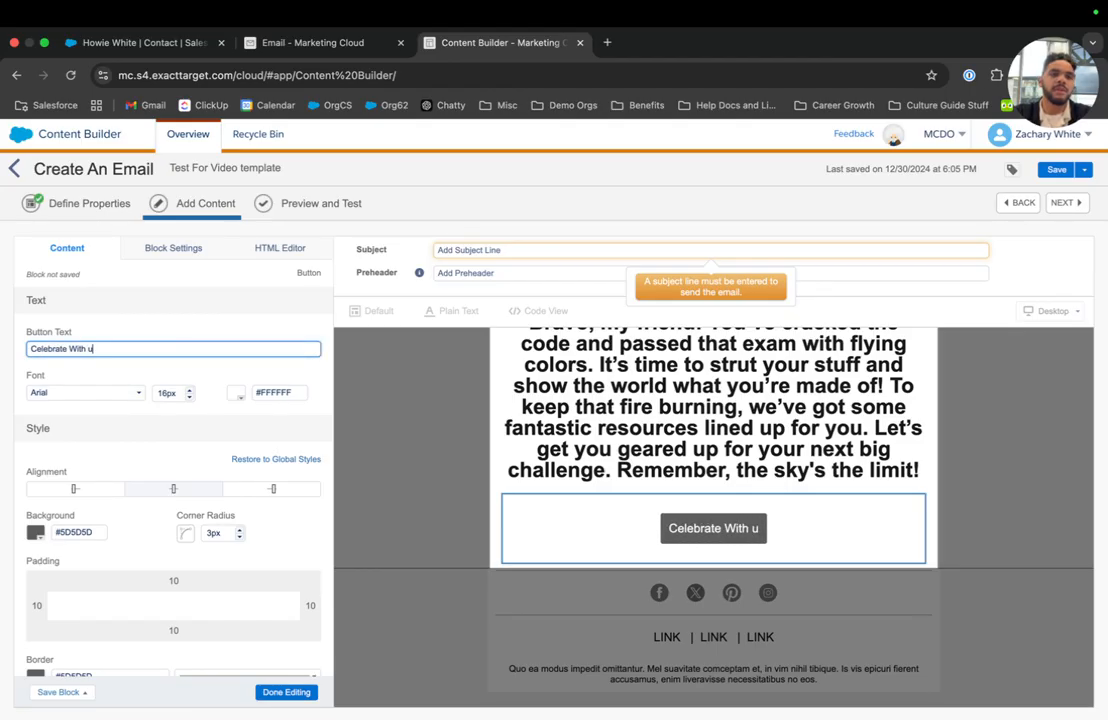
pyautogui.press('BackSpace')
pyautogui.write('Us!')
# Set the button's link URL to salesforce.com and finish editing the button.
pyautogui.scroll(-1, 63, 441)
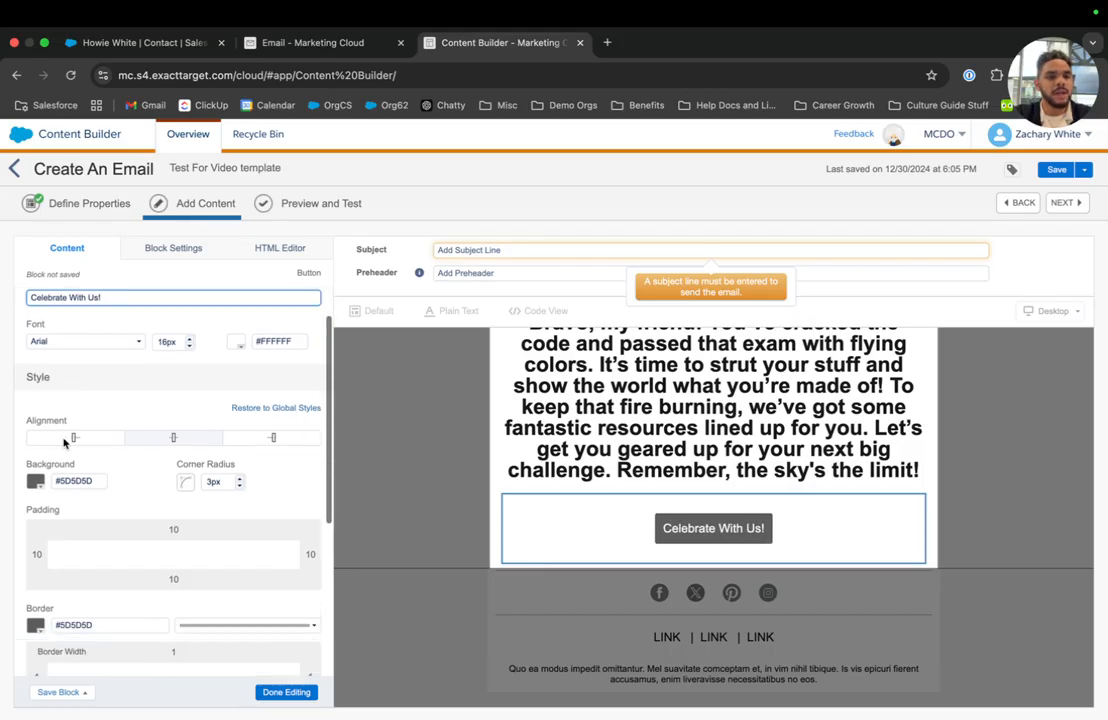
pyautogui.scroll(-5, 63, 441)
pyautogui.click(104, 596)
pyautogui.write('sale')
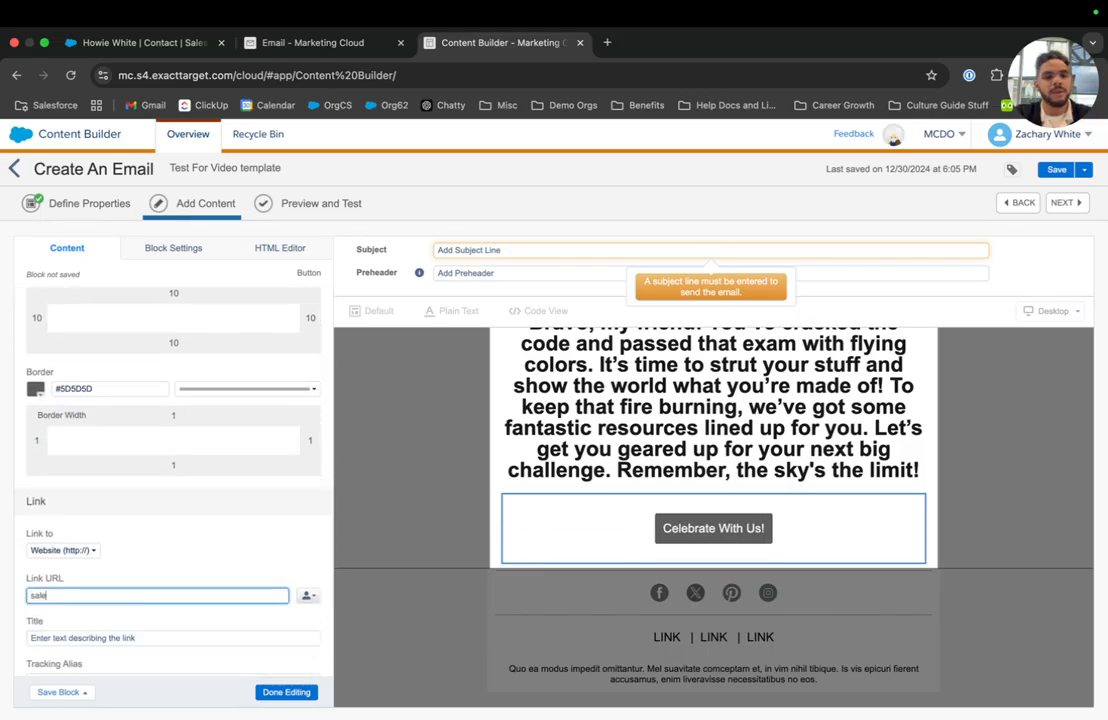
pyautogui.write('sforce.com')
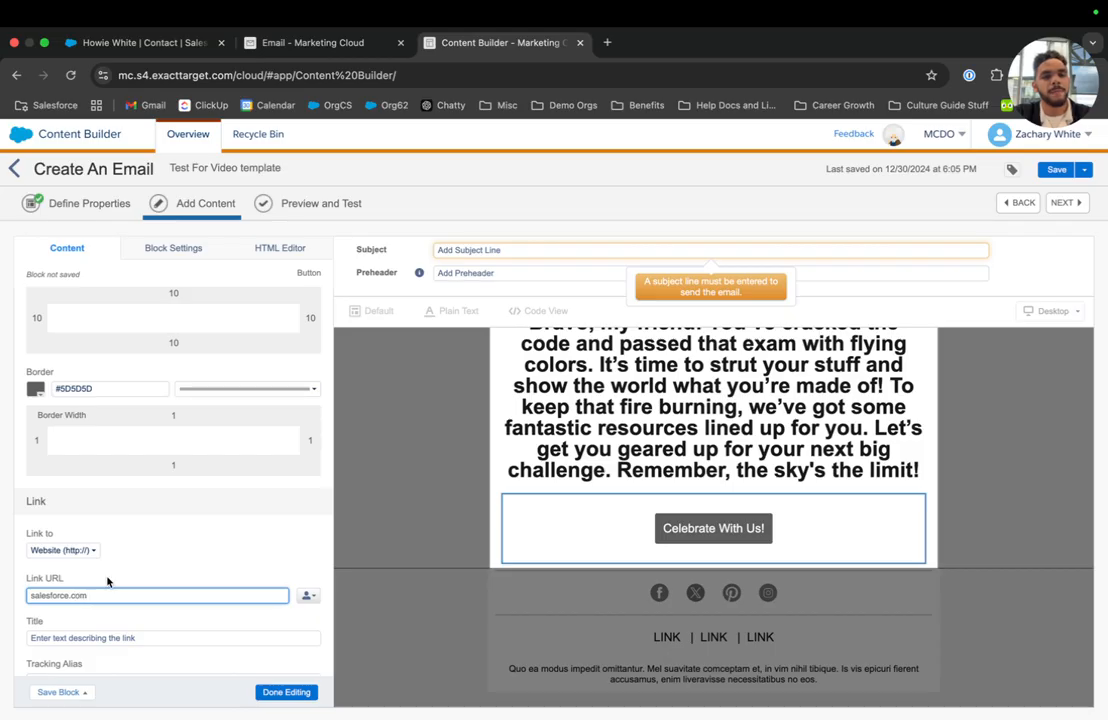
pyautogui.scroll(-1, 150, 600)
pyautogui.click(286, 692)
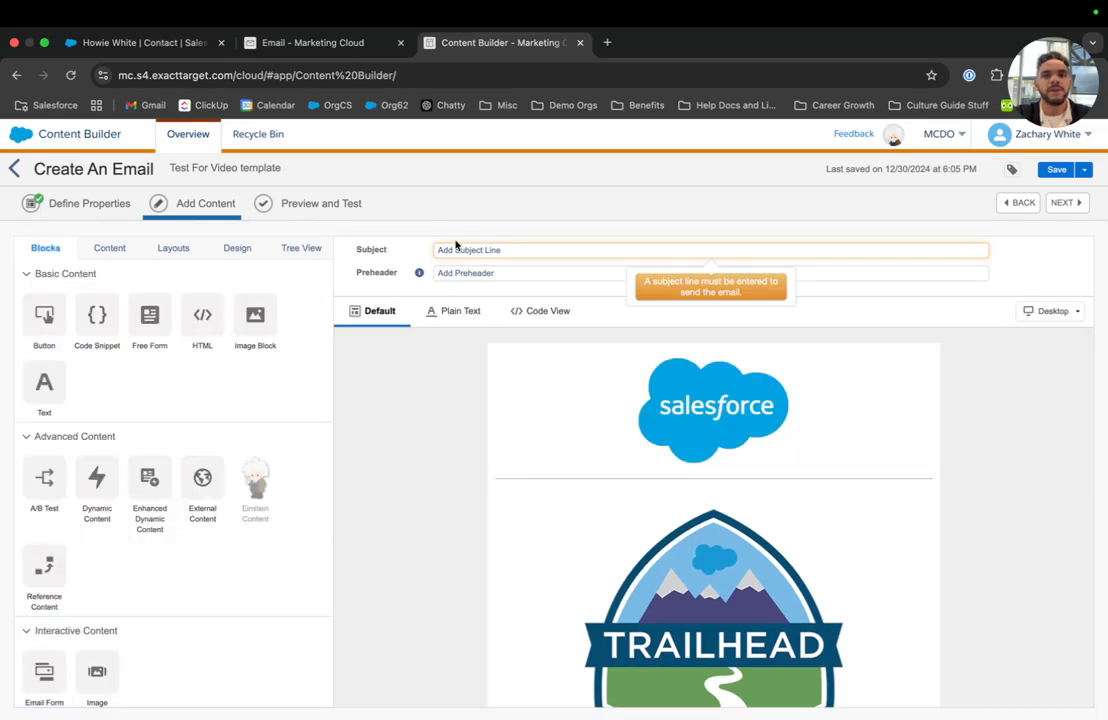
# Start the subject with 'Congrats on' and give Einstein the key message 'Congrats on passing!'.
pyautogui.click(457, 248)
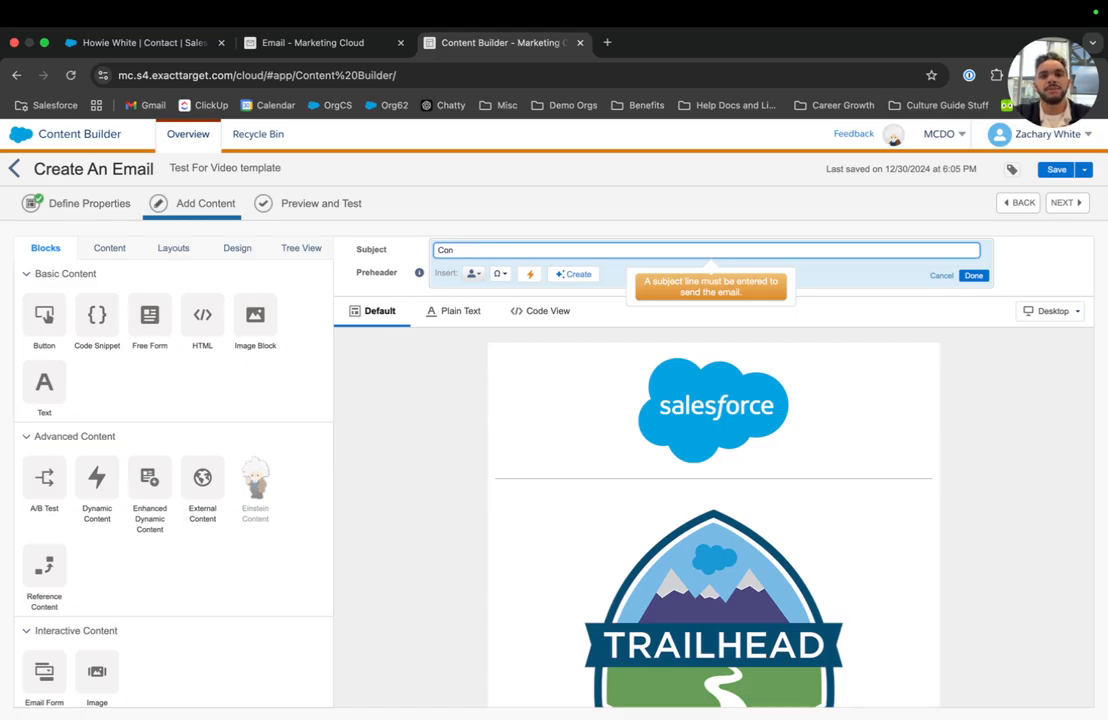
pyautogui.write('Congrats on passing!')
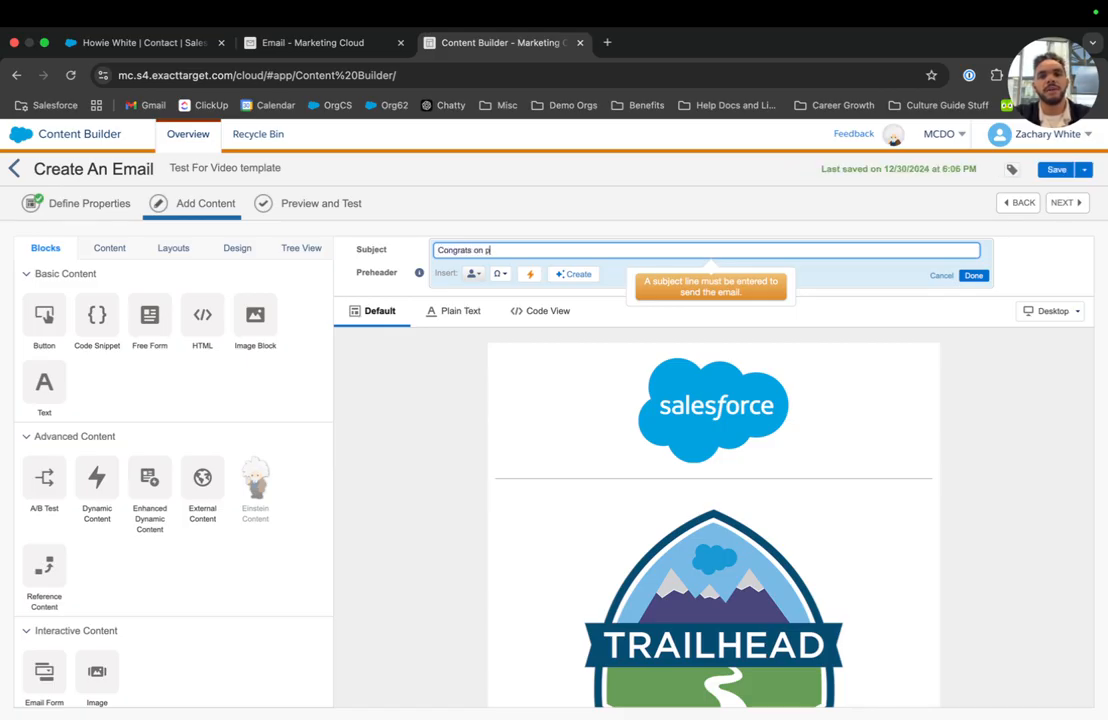
pyautogui.click(539, 274)
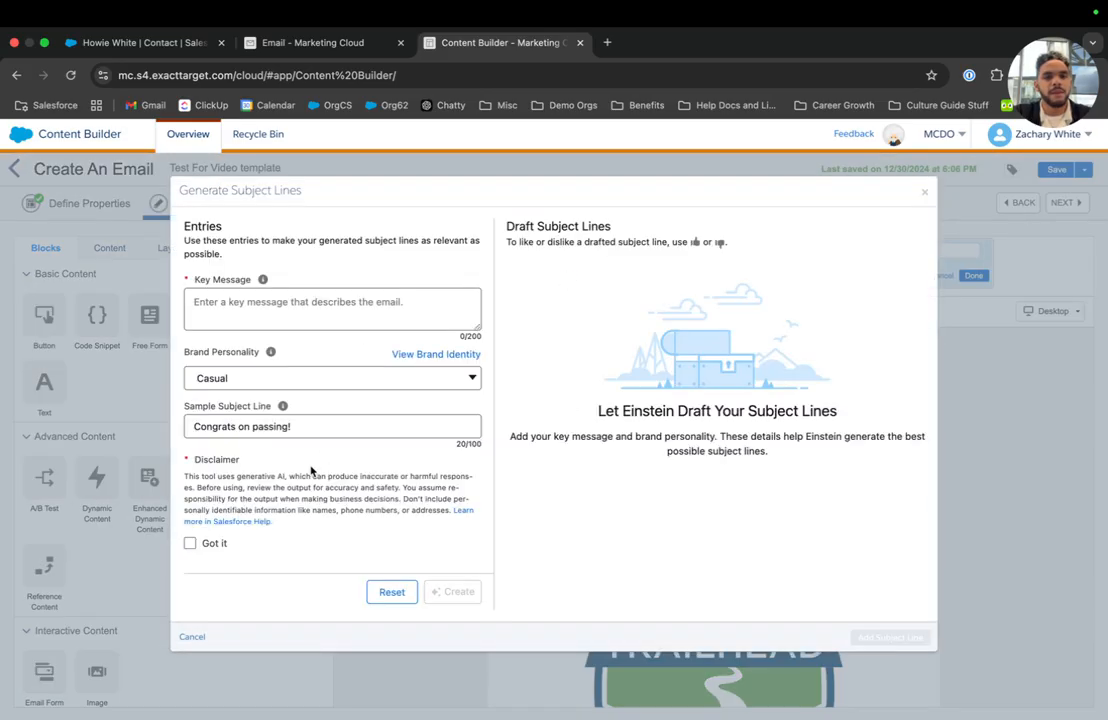
pyautogui.tripleClick(293, 434)
pyautogui.hotkey('ctrl', 'c')
pyautogui.click(290, 292)
pyautogui.hotkey('ctrl', 'v')
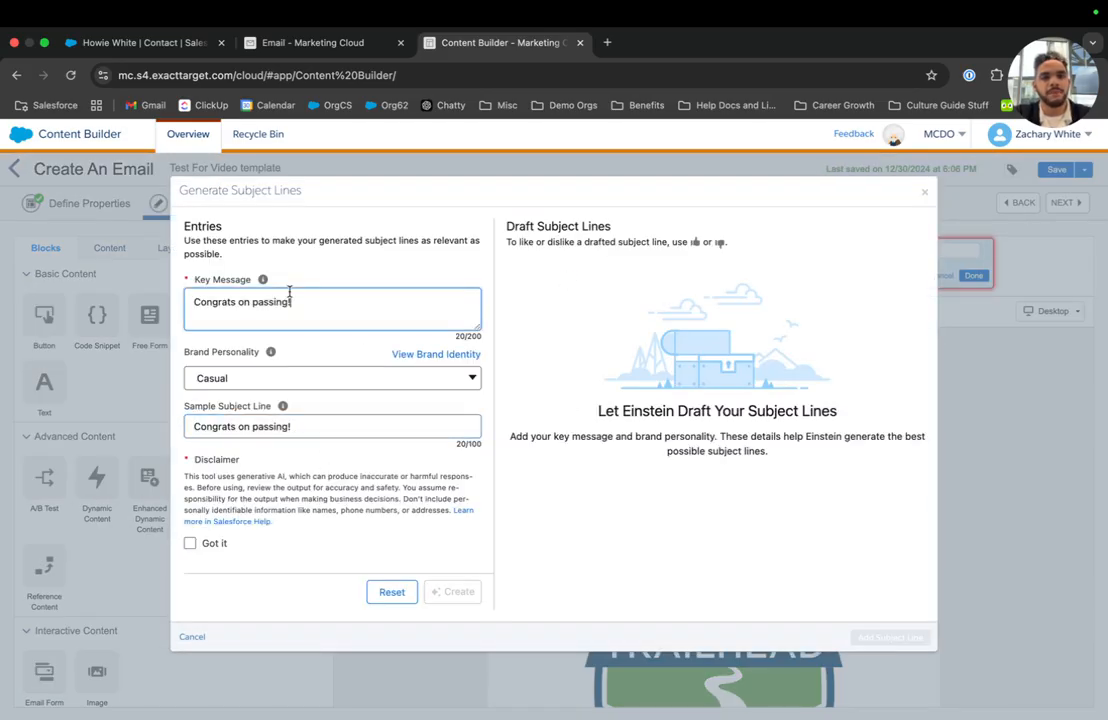
# Generate subject lines with the Vinnie personality and apply 'Hats Off! Celebrate Your Certification Success!'.
pyautogui.click(300, 380)
pyautogui.click(299, 465)
pyautogui.click(189, 543)
pyautogui.click(443, 595)
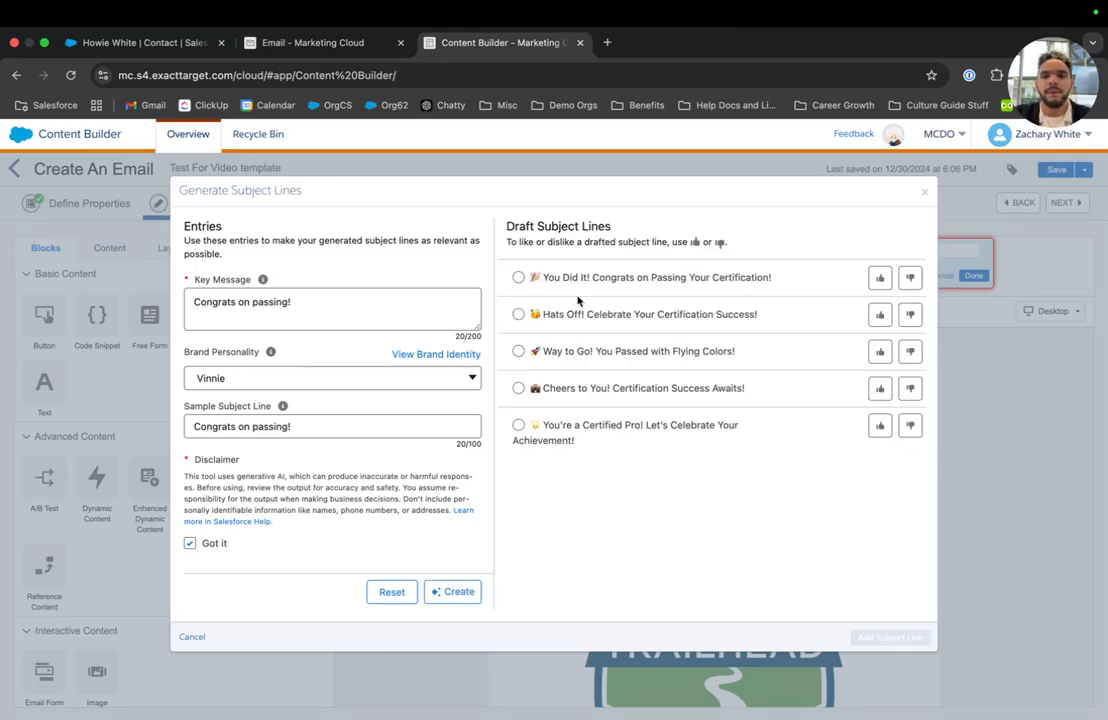
pyautogui.click(518, 314)
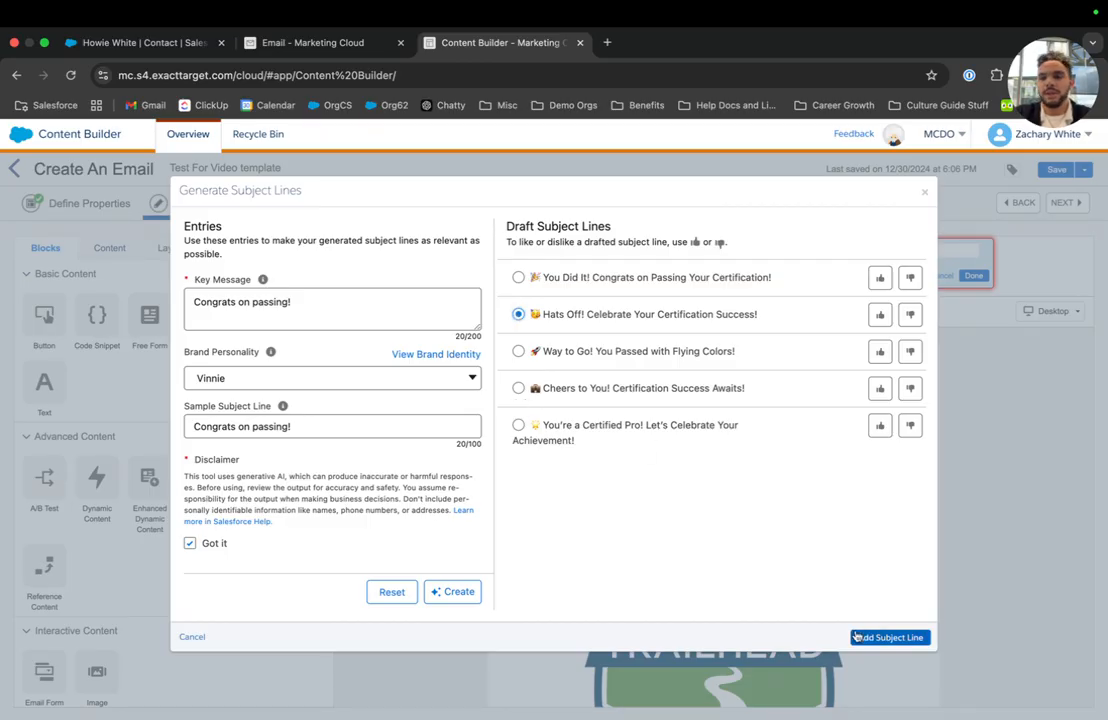
pyautogui.click(888, 637)
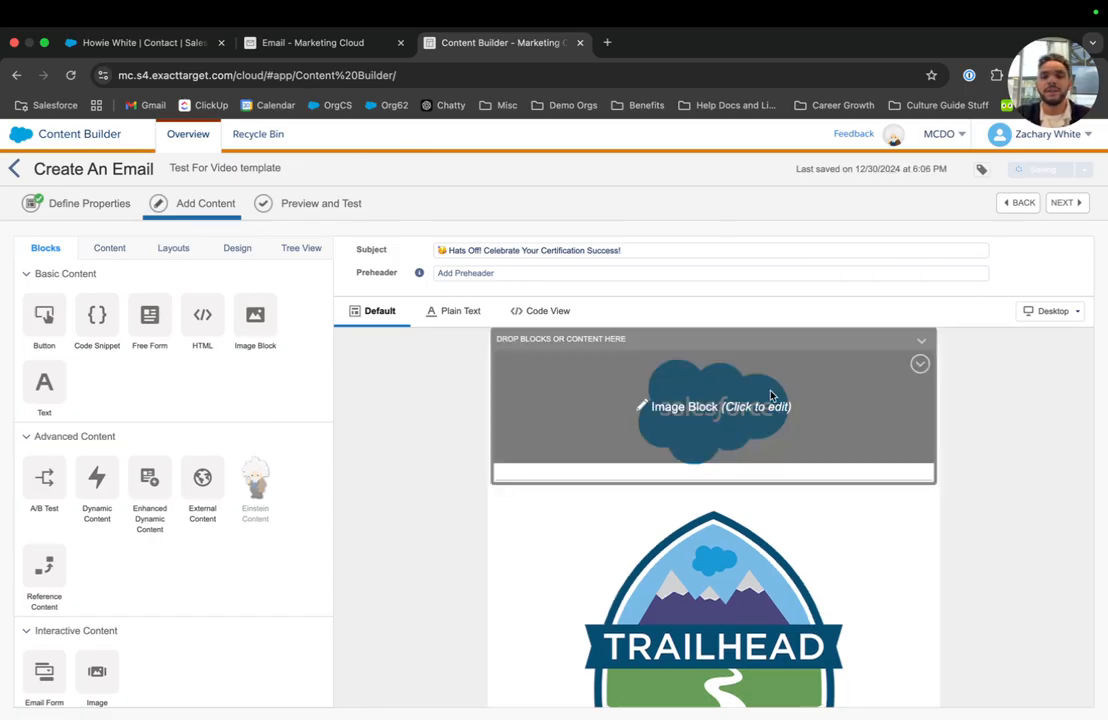
pyautogui.scroll(-3, 771, 396)
pyautogui.scroll(-2, 771, 396)
pyautogui.scroll(5, 771, 396)
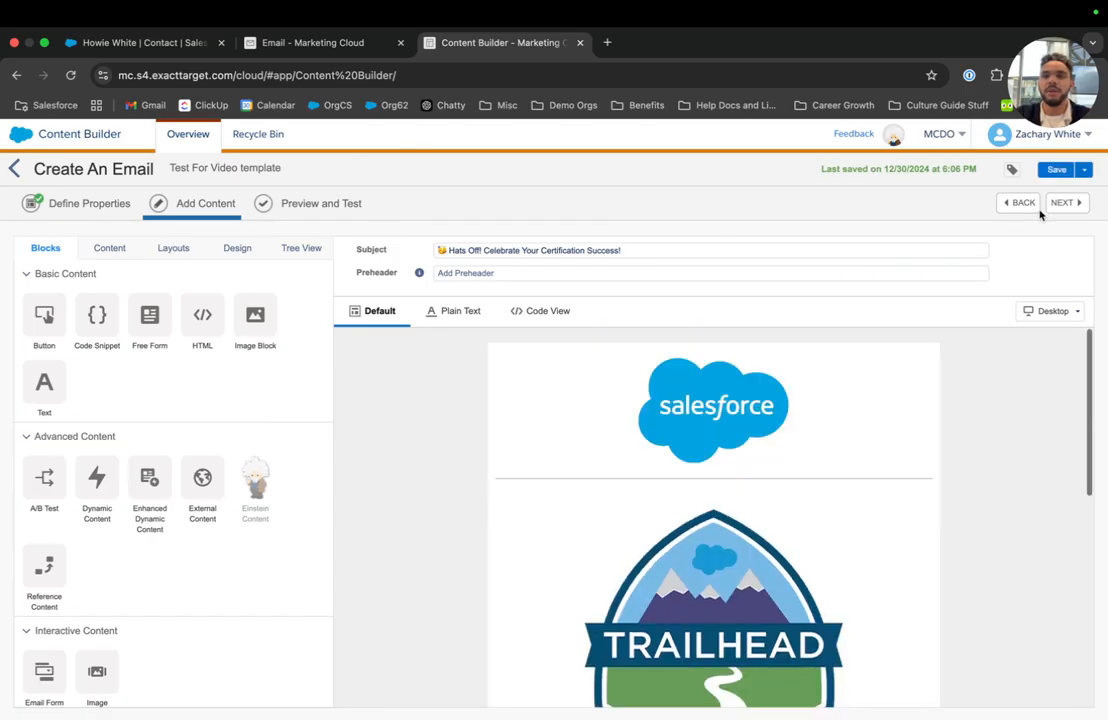
# Go to preview and pick the second subscriber from Audiences > ClutterBustersCRMContacts.
pyautogui.click(1057, 203)
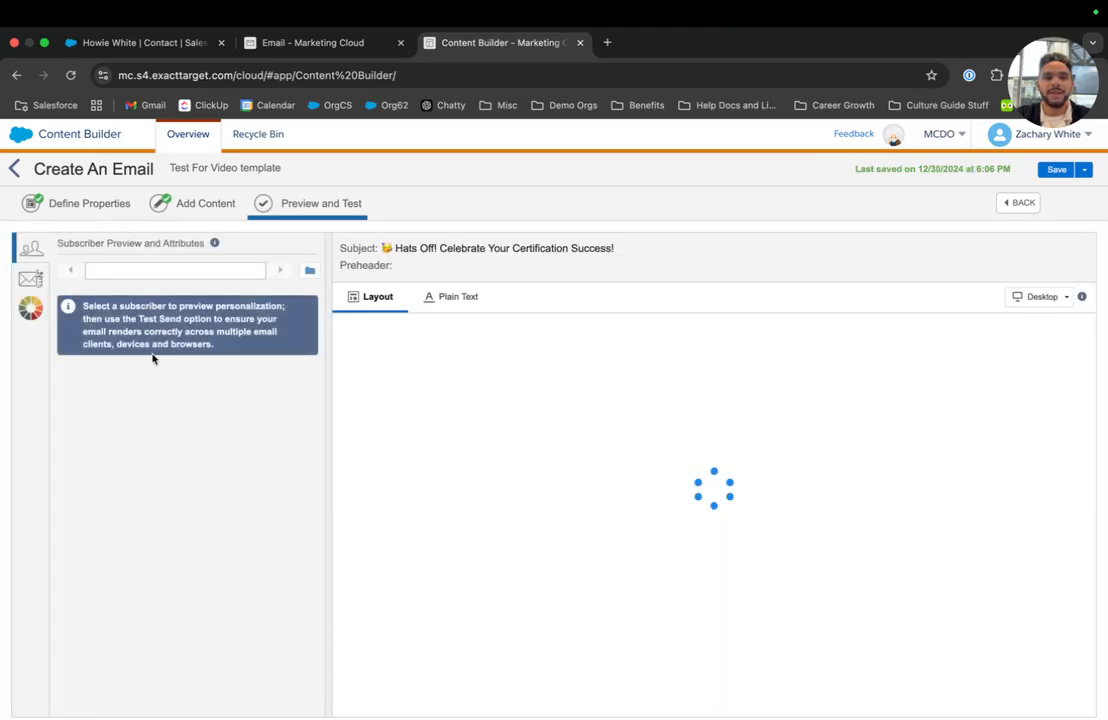
pyautogui.scroll(-3, 514, 492)
pyautogui.scroll(4, 514, 492)
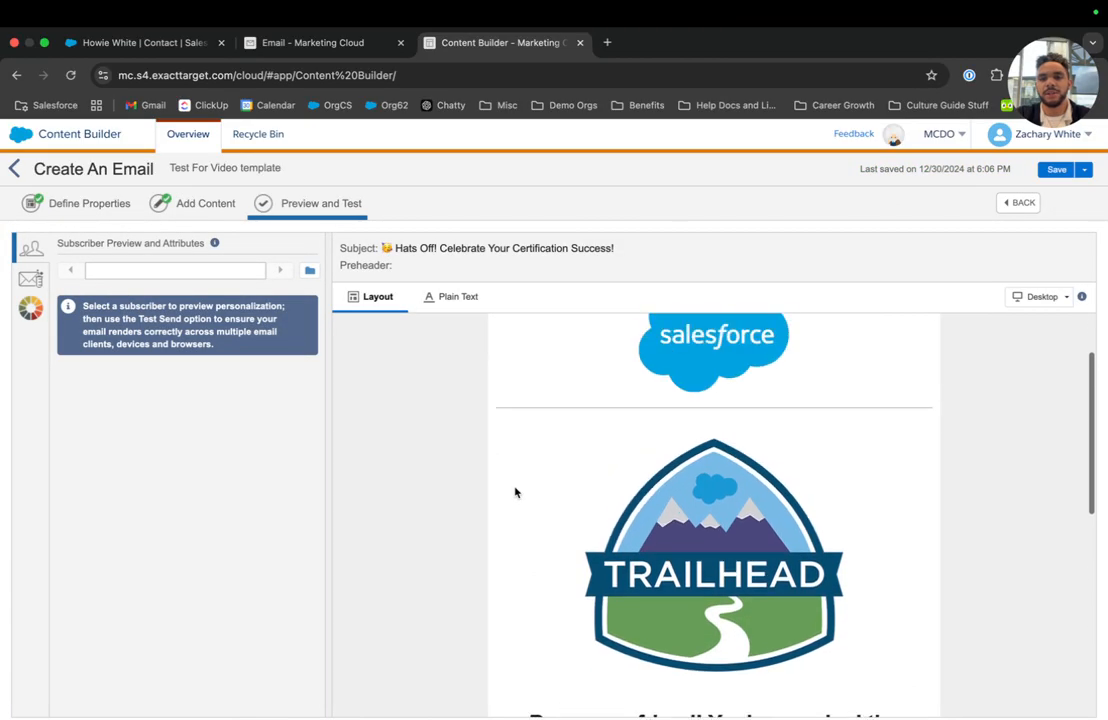
pyautogui.click(310, 270)
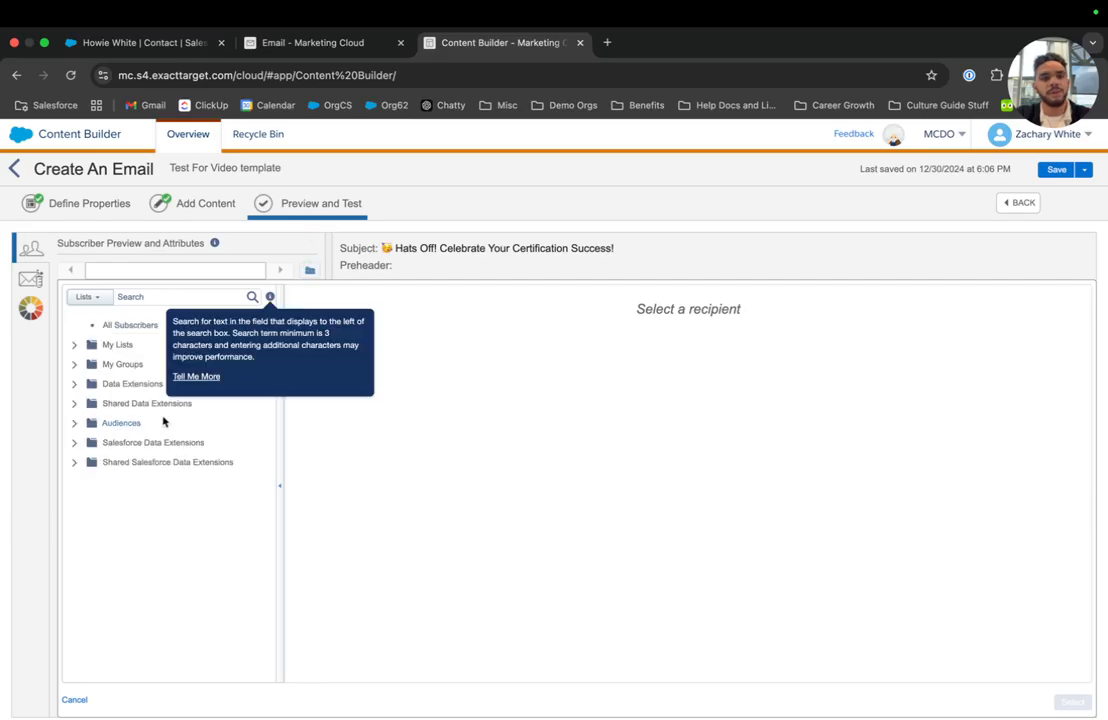
pyautogui.click(76, 423)
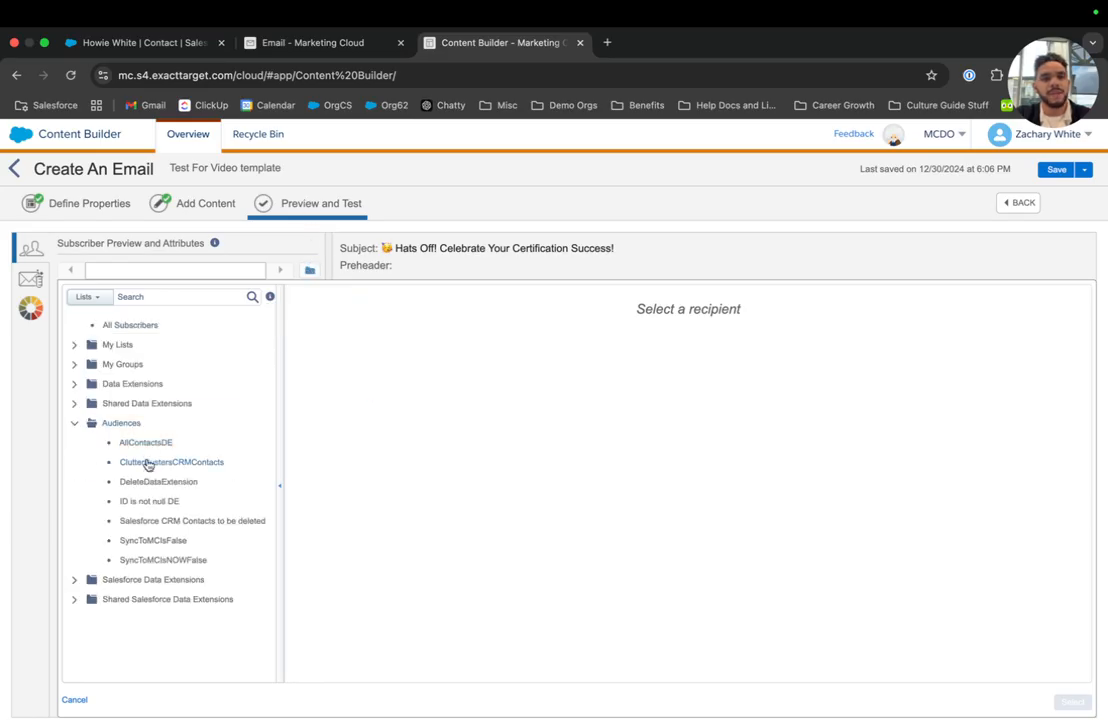
pyautogui.click(147, 463)
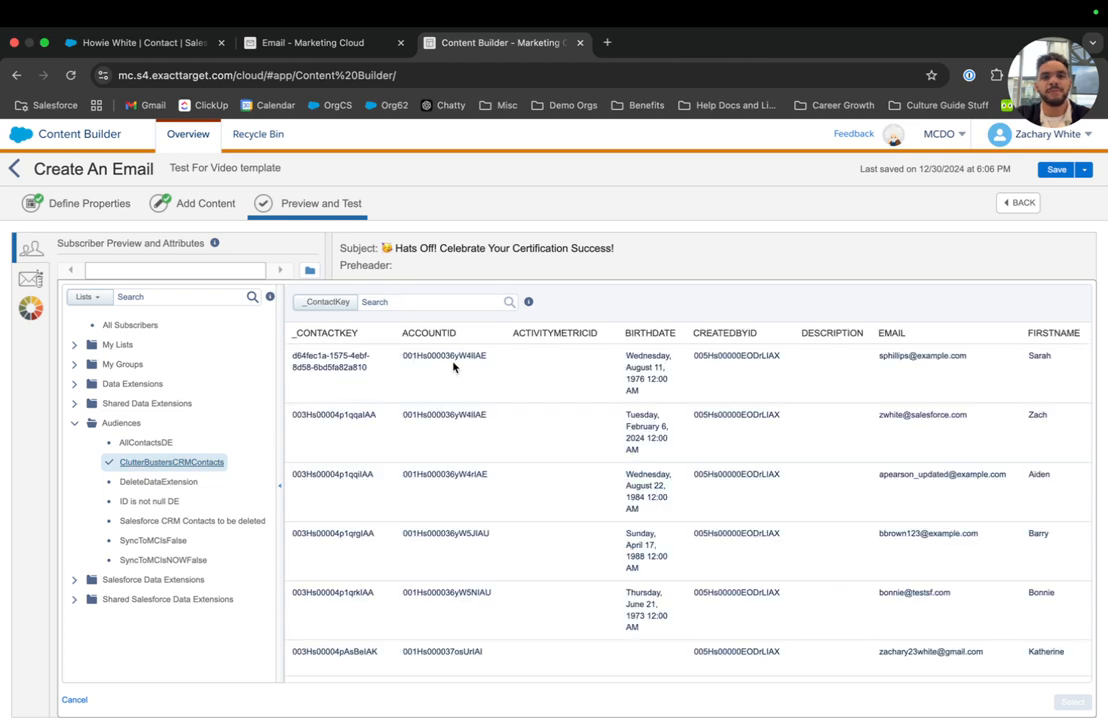
pyautogui.hscroll(2, 787, 416)
pyautogui.click(787, 416)
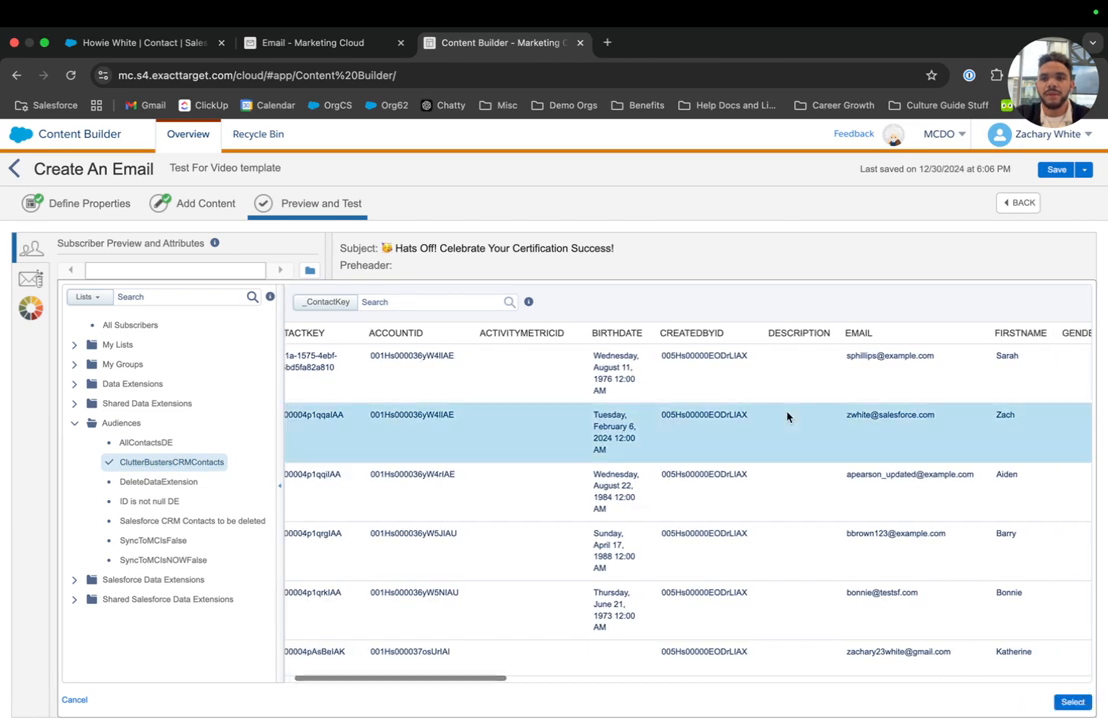
# Preview the email as the chosen ClutterBustersCRMContacts subscriber.
pyautogui.click(1072, 701)
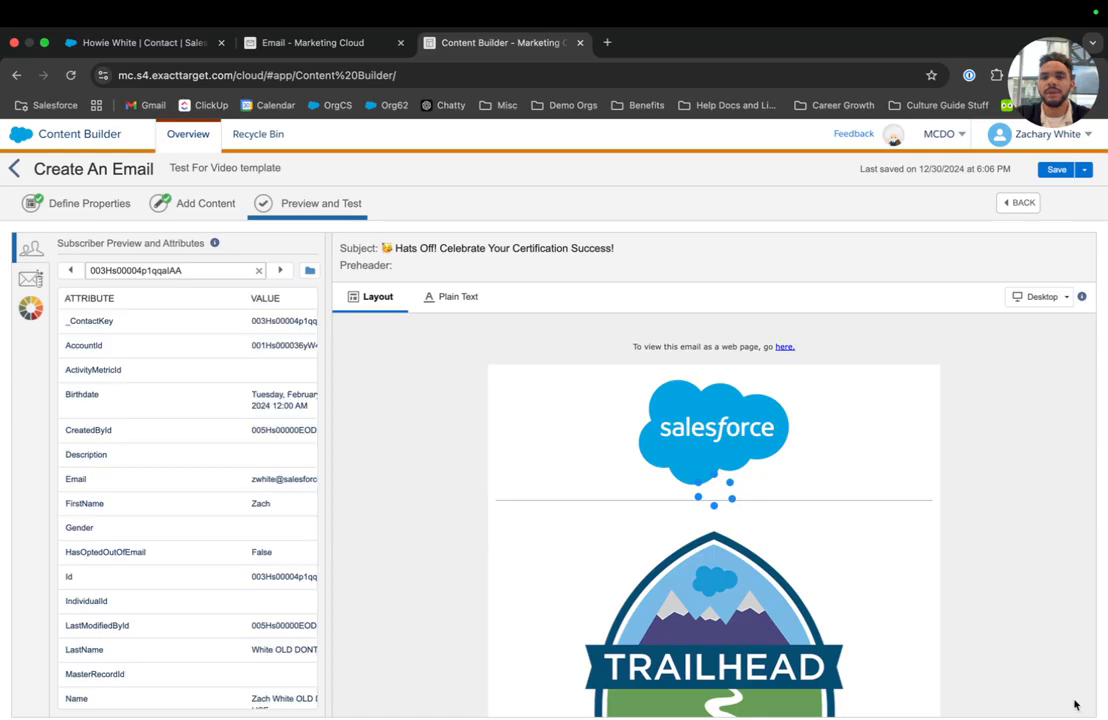
pyautogui.scroll(-3, 755, 548)
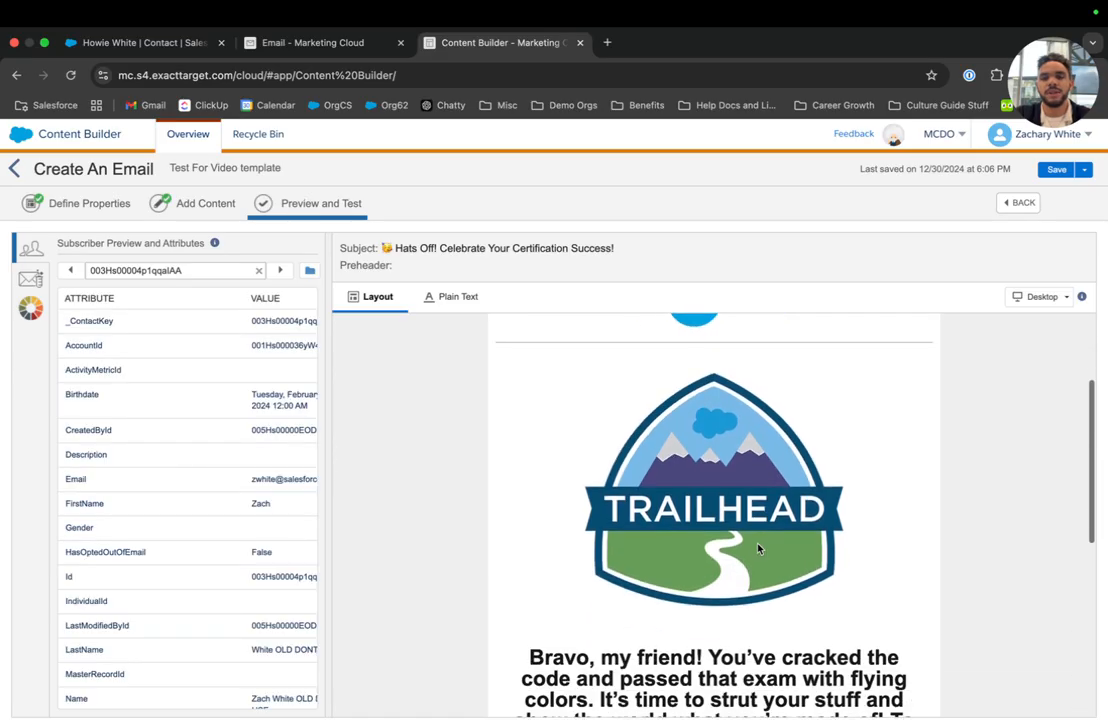
pyautogui.scroll(-2, 240, 416)
pyautogui.scroll(2, 238, 416)
# Step through the following subscribers, comparing each one's dynamic badge image and attributes.
pyautogui.click(280, 270)
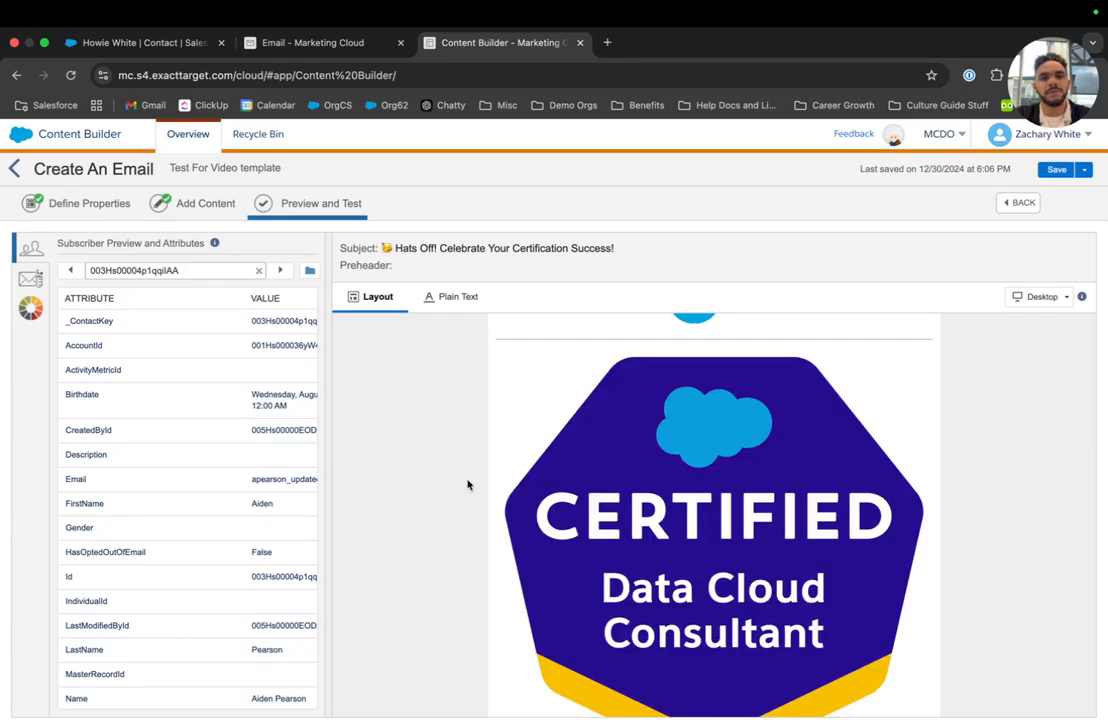
pyautogui.scroll(-5, 201, 477)
pyautogui.scroll(-3, 202, 475)
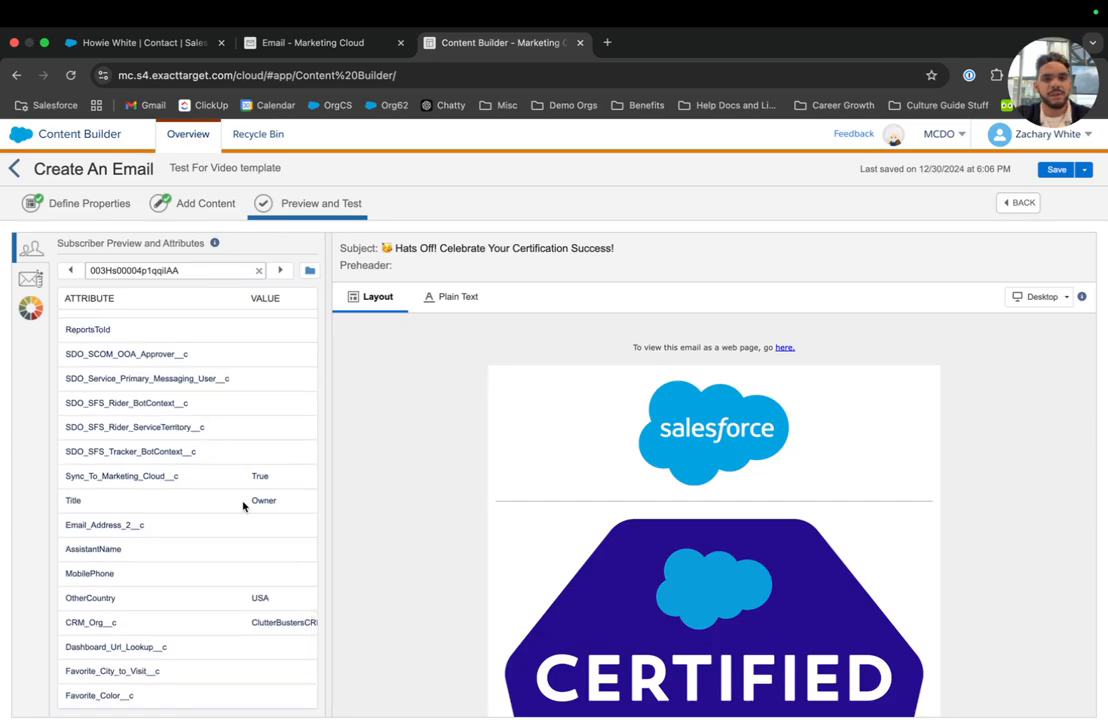
pyautogui.click(281, 270)
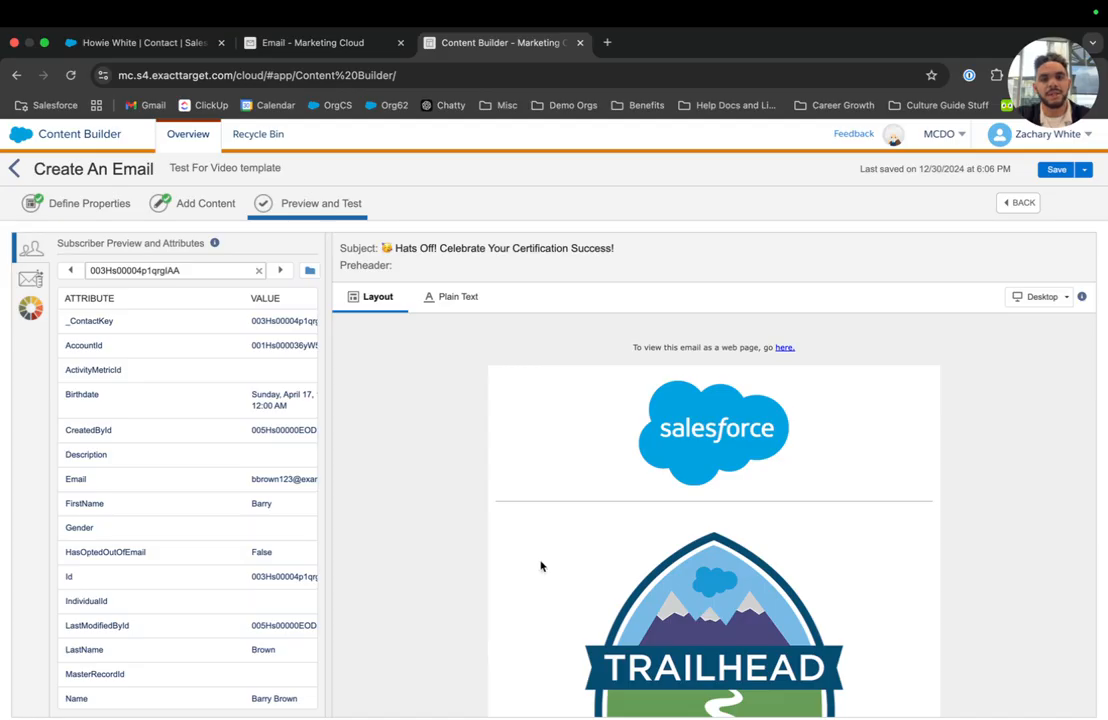
pyautogui.click(281, 271)
pyautogui.click(281, 271)
pyautogui.click(281, 271)
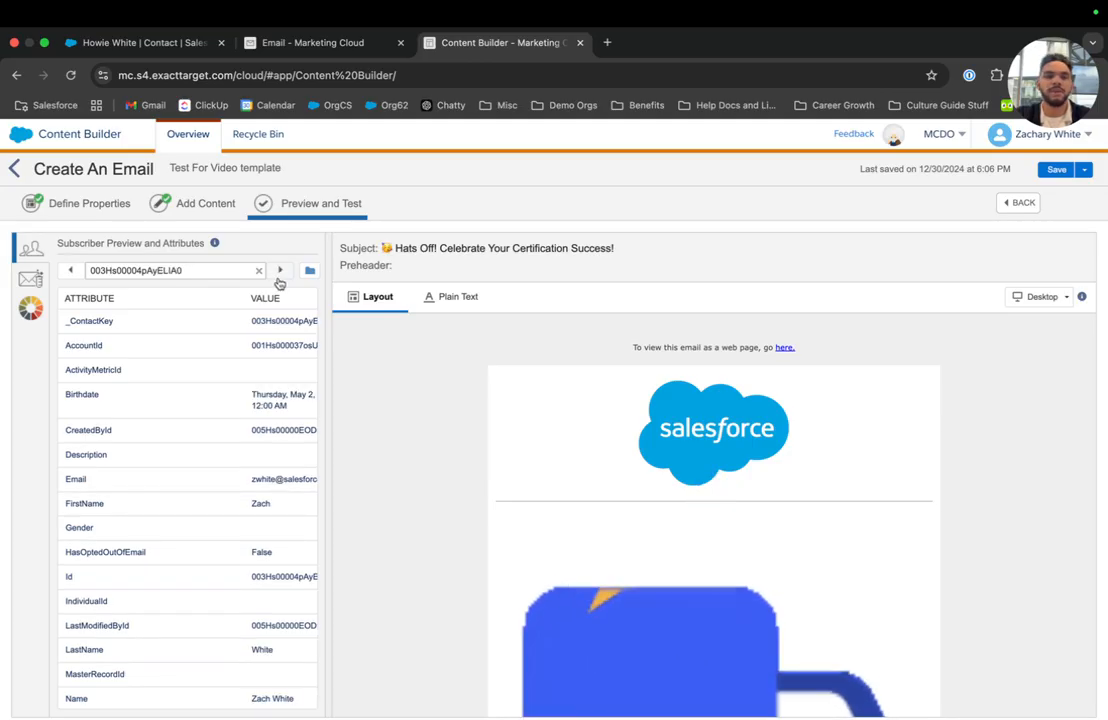
pyautogui.scroll(-2, 232, 505)
pyautogui.scroll(-5, 232, 505)
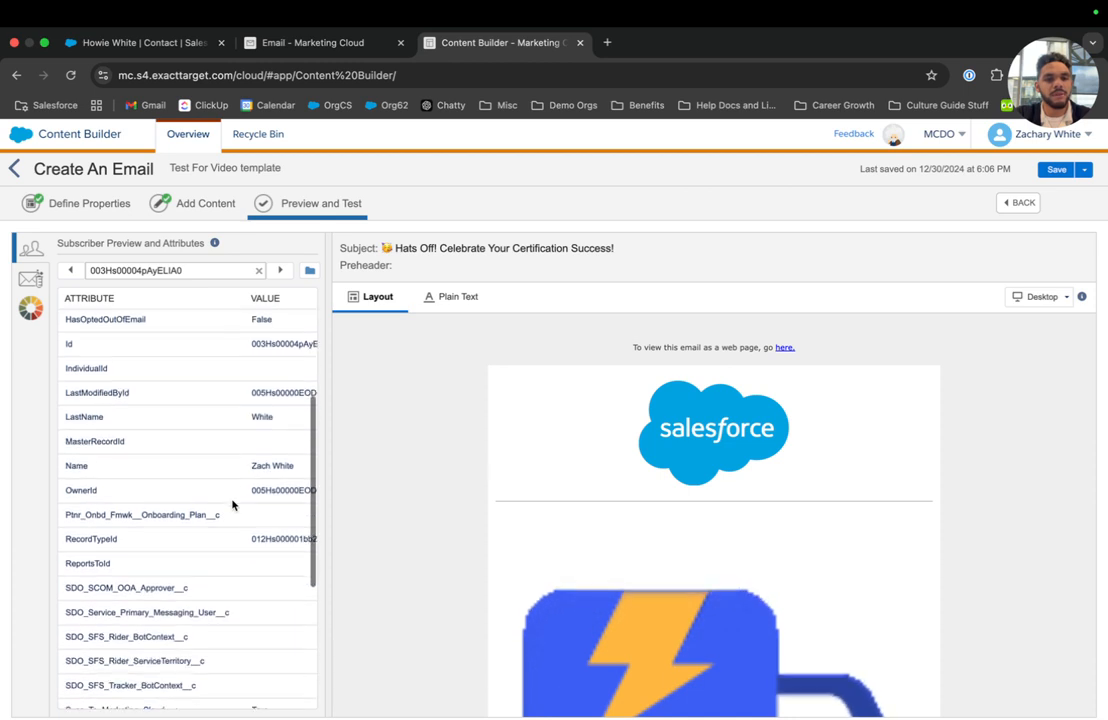
pyautogui.scroll(-1, 270, 430)
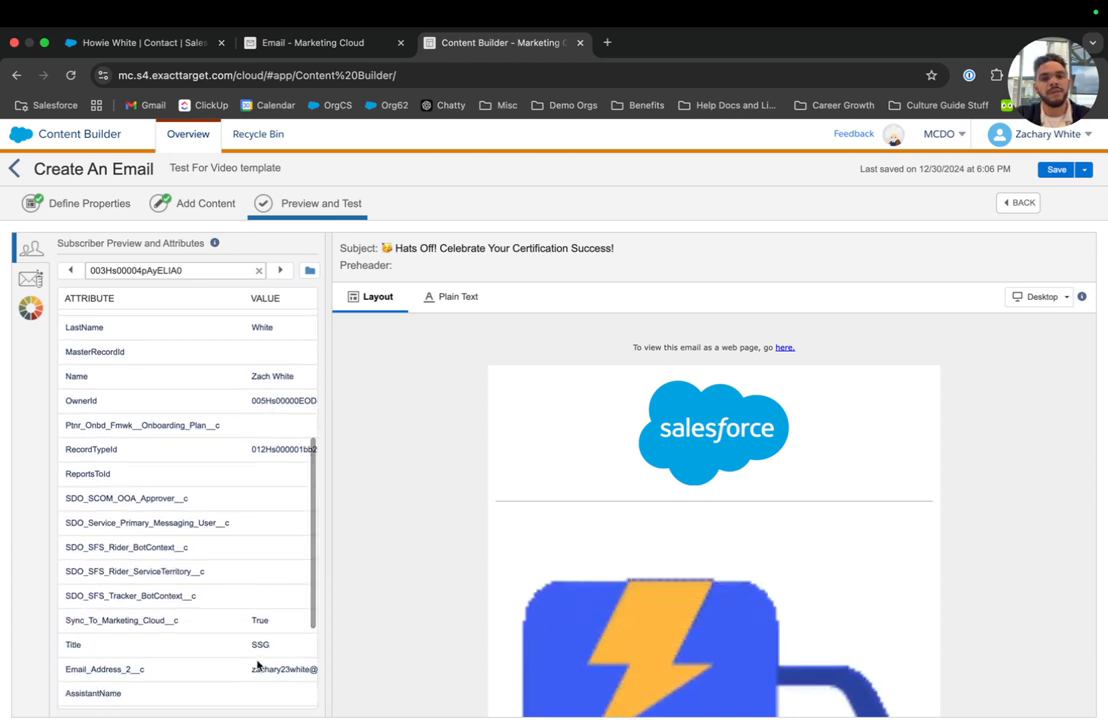
pyautogui.scroll(-3, 260, 405)
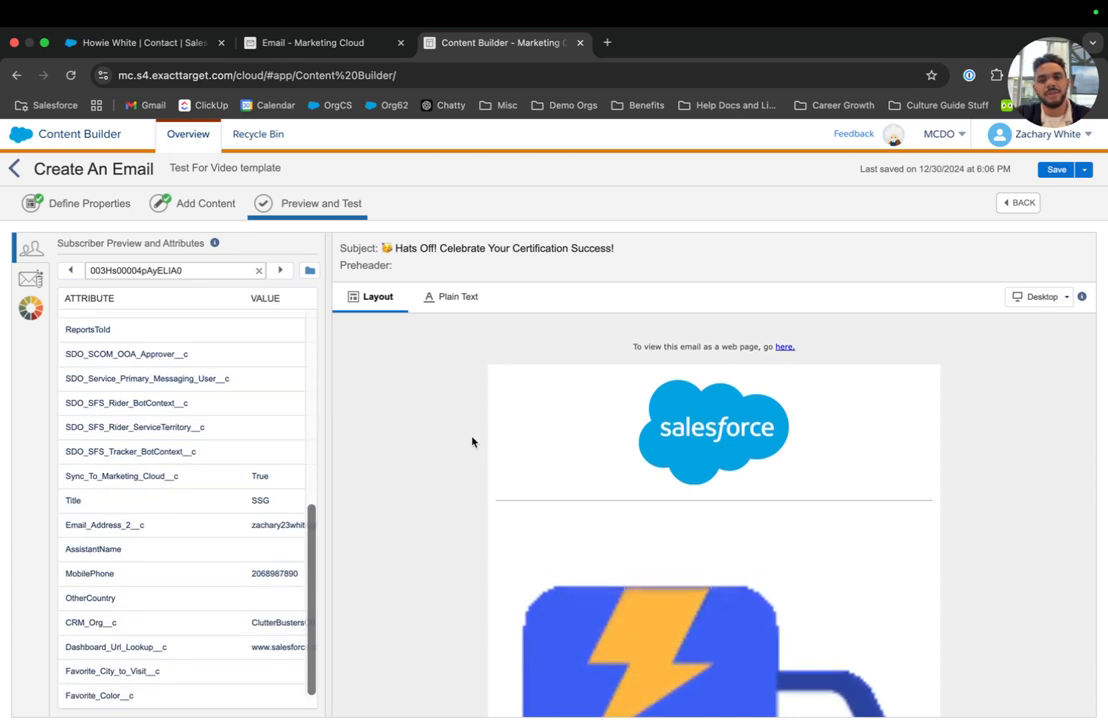
pyautogui.scroll(-5, 472, 440)
pyautogui.scroll(8, 472, 440)
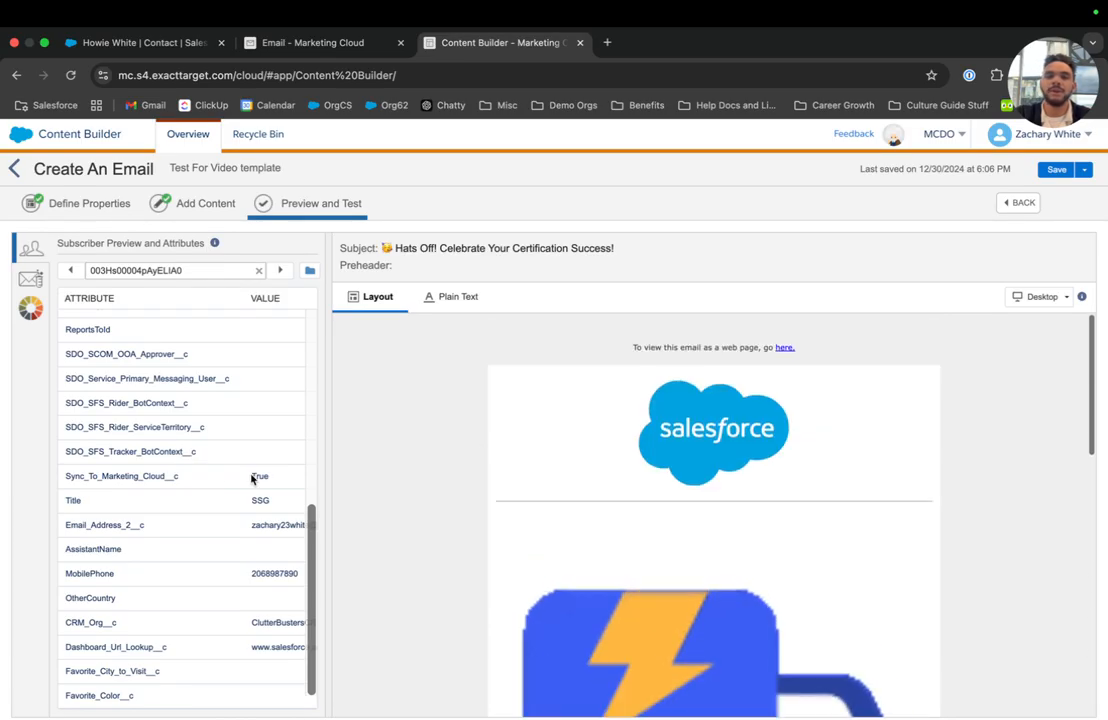
pyautogui.scroll(10, 228, 477)
pyautogui.click(280, 270)
pyautogui.scroll(-4, 405, 480)
pyautogui.scroll(-5, 136, 514)
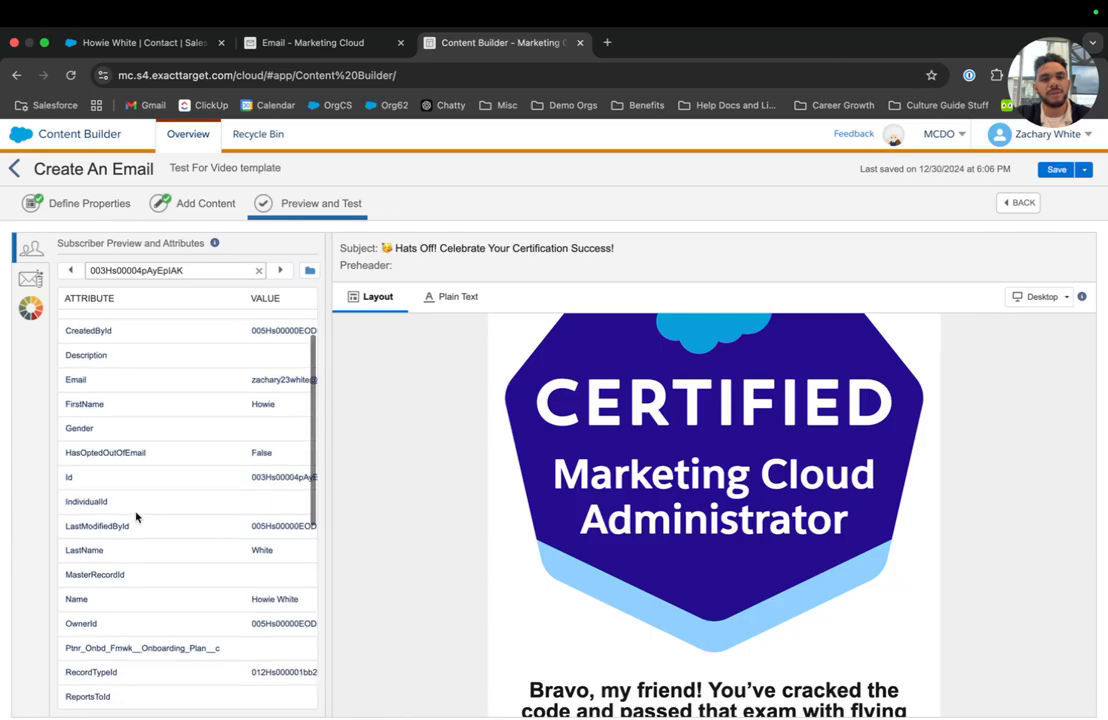
pyautogui.hscroll(2, 136, 517)
pyautogui.hscroll(1, 136, 516)
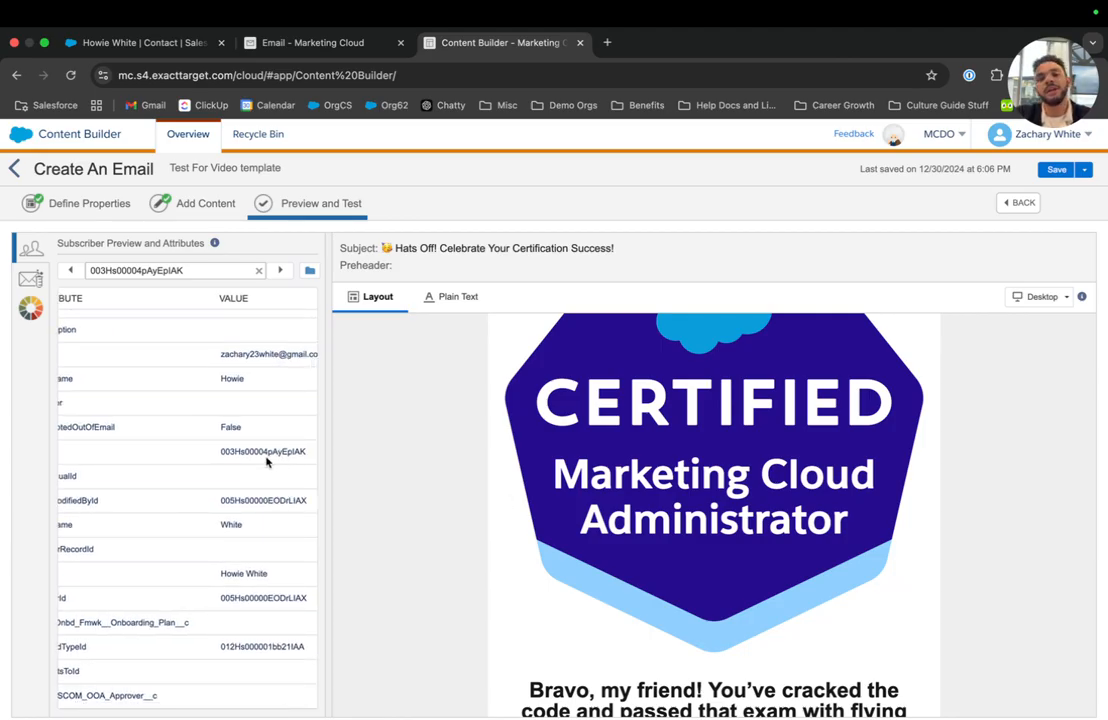
pyautogui.scroll(-4, 586, 497)
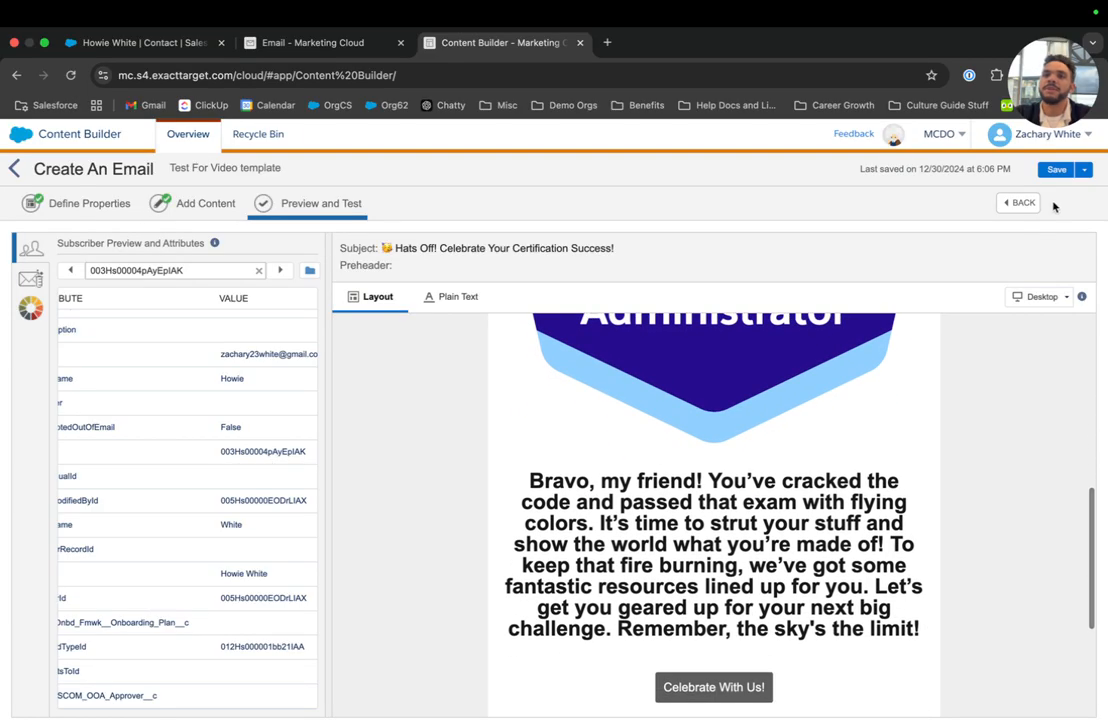
# Save the email.
pyautogui.click(1054, 174)
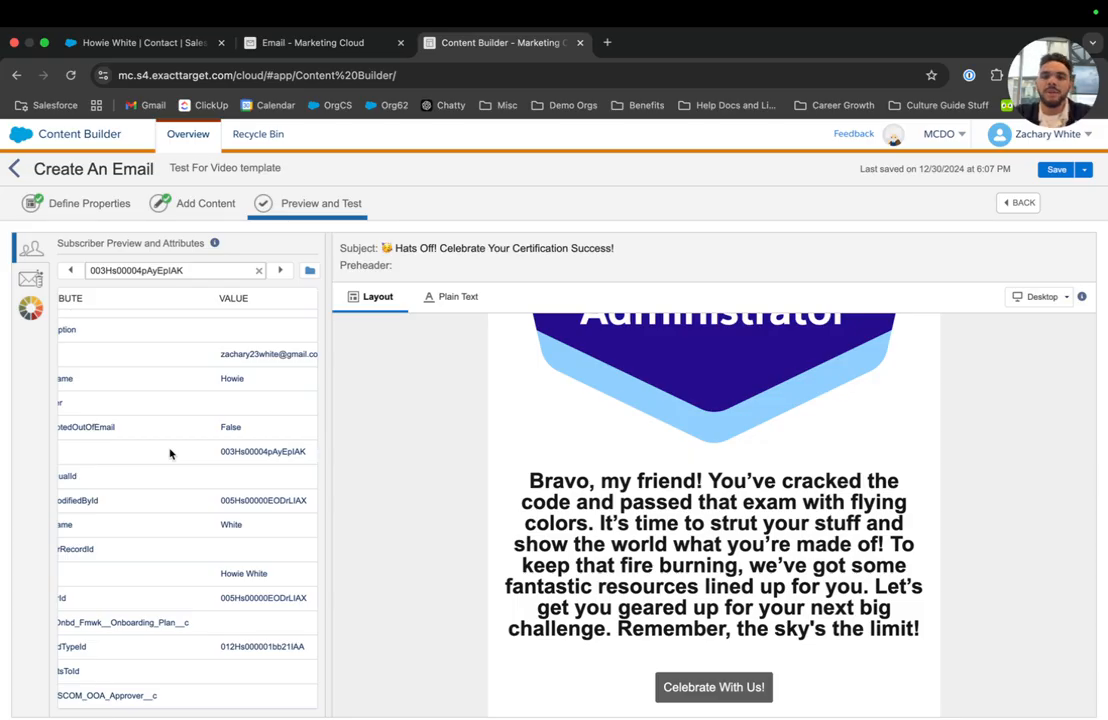
pyautogui.hscroll(-5, 170, 454)
pyautogui.scroll(5, 170, 454)
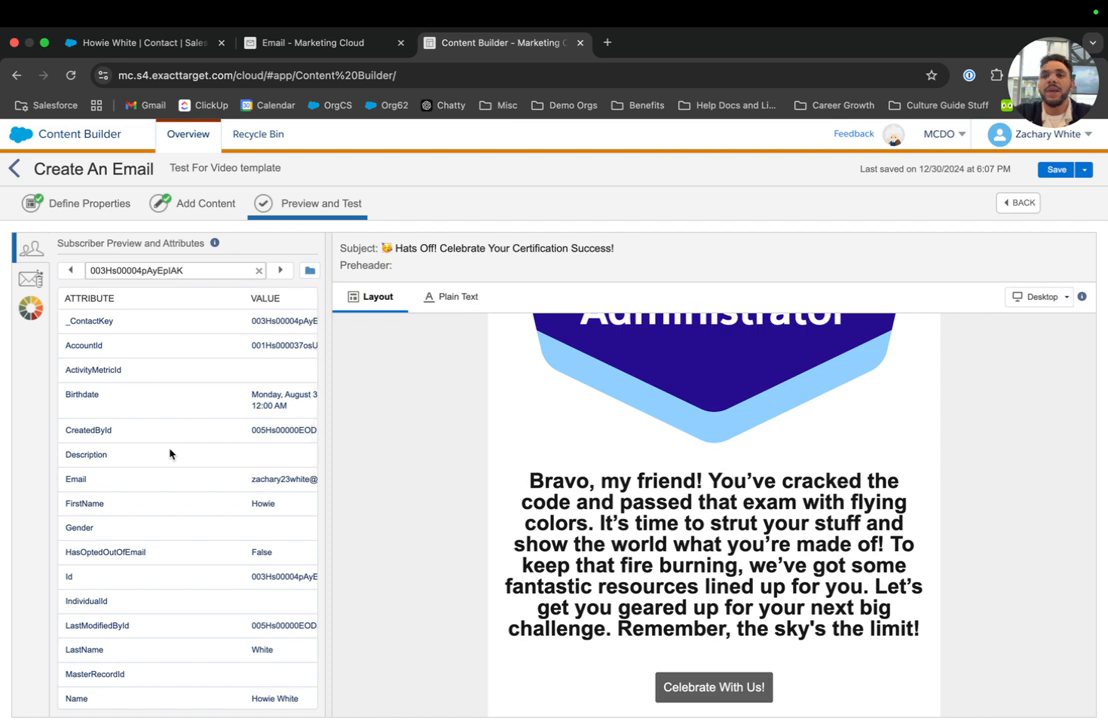